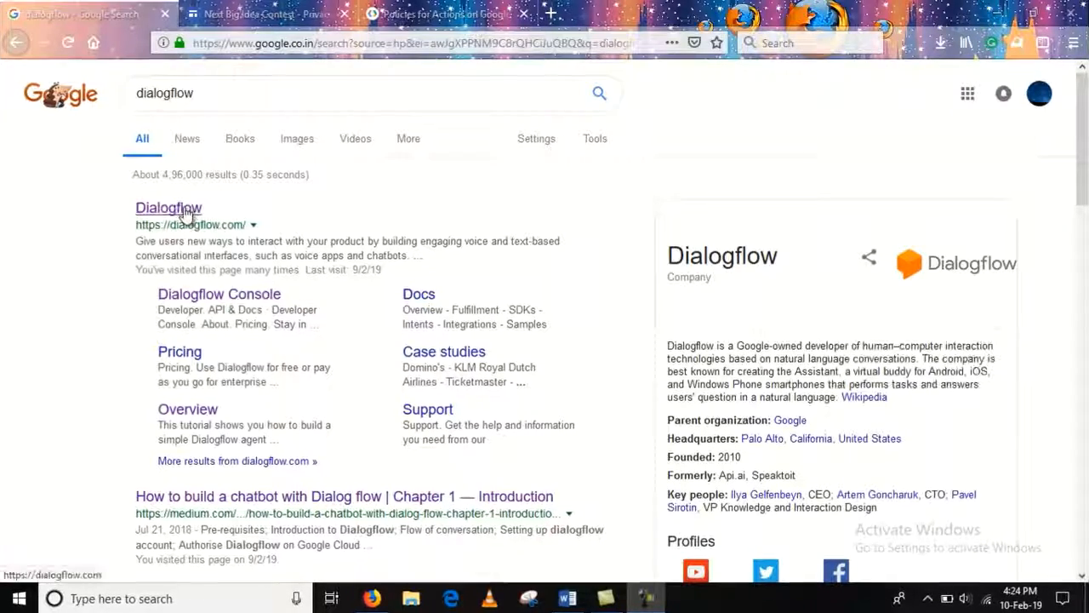
Open the Dialogflow website from the search results in a new tab and go to its console
right_click(210, 211)
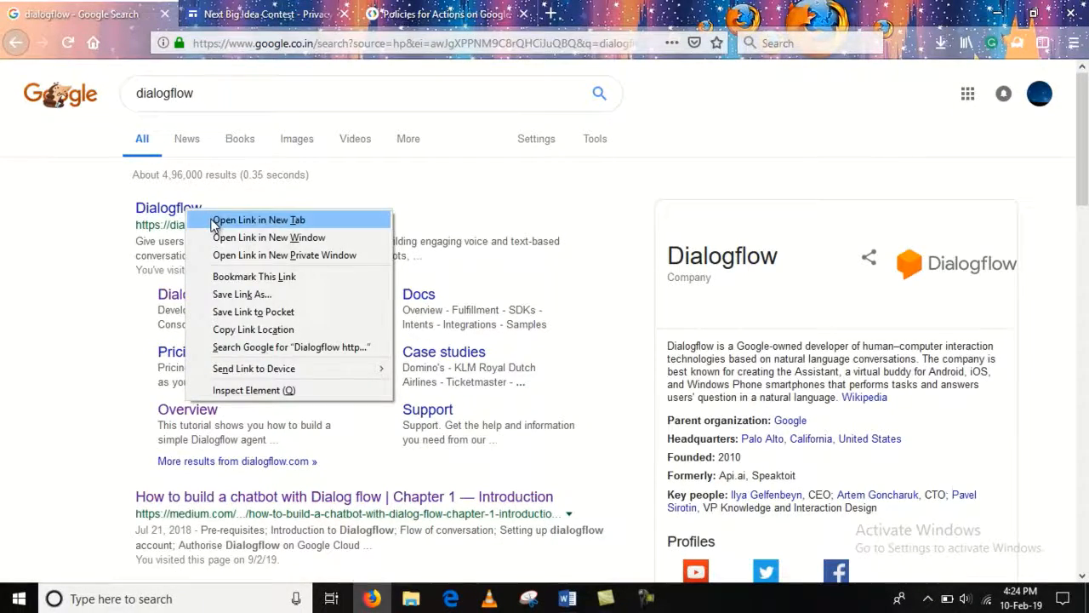
left_click(215, 220)
left_click(272, 26)
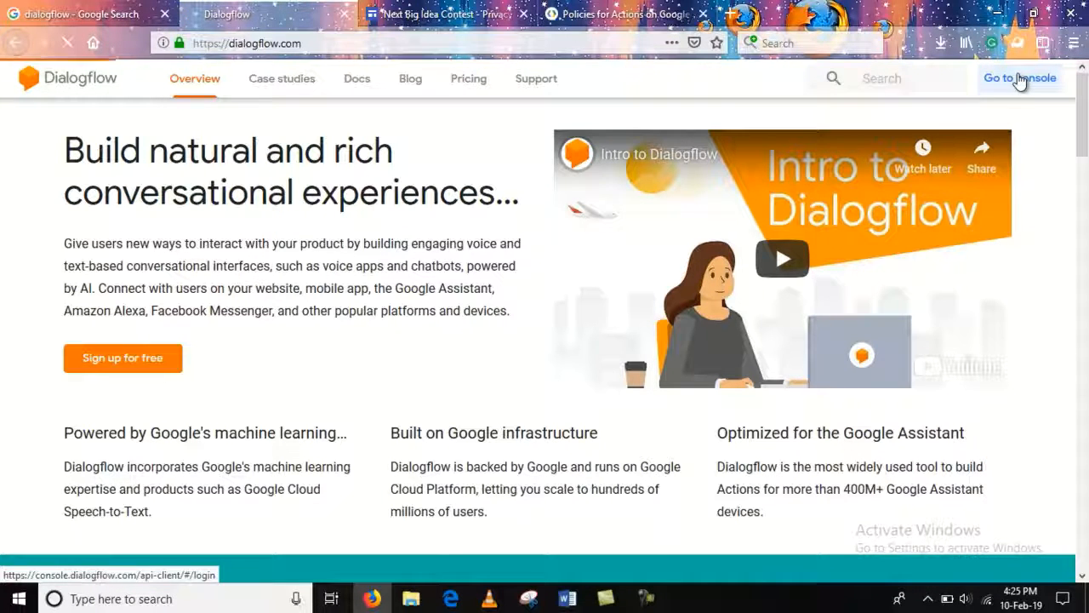
left_click(1020, 78)
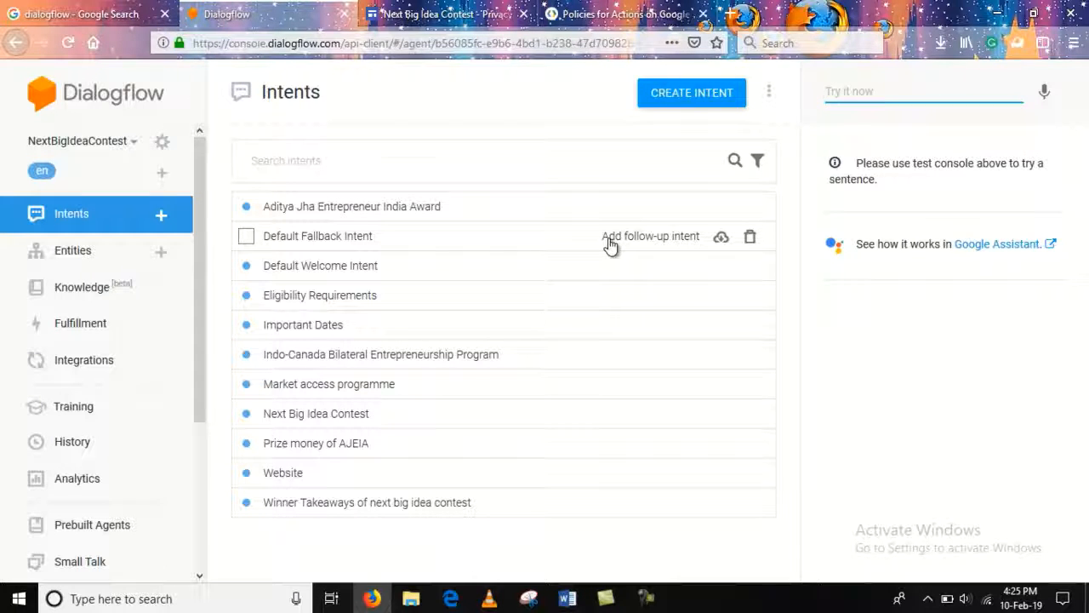
Create a new agent named MyTestChatbot, keeping the default language, time zone and Google project settings
left_click(134, 147)
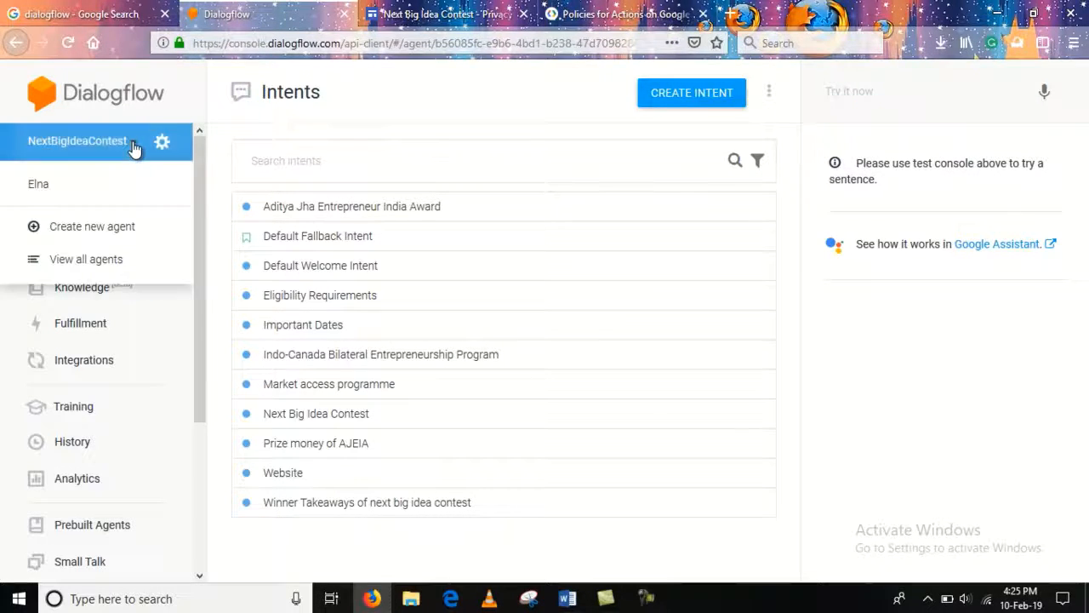
left_click(114, 242)
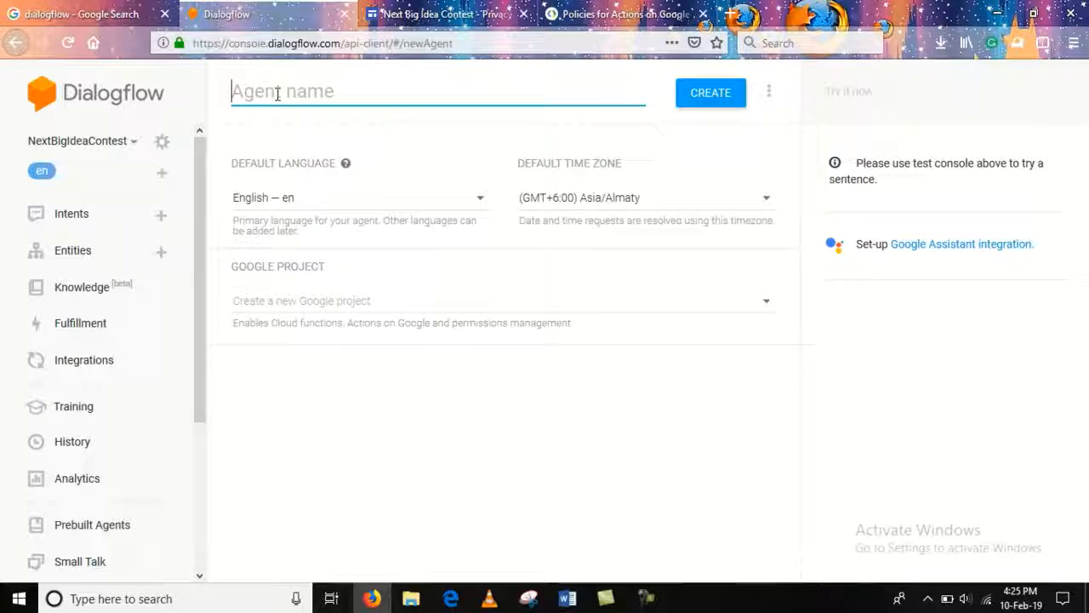
type("My")
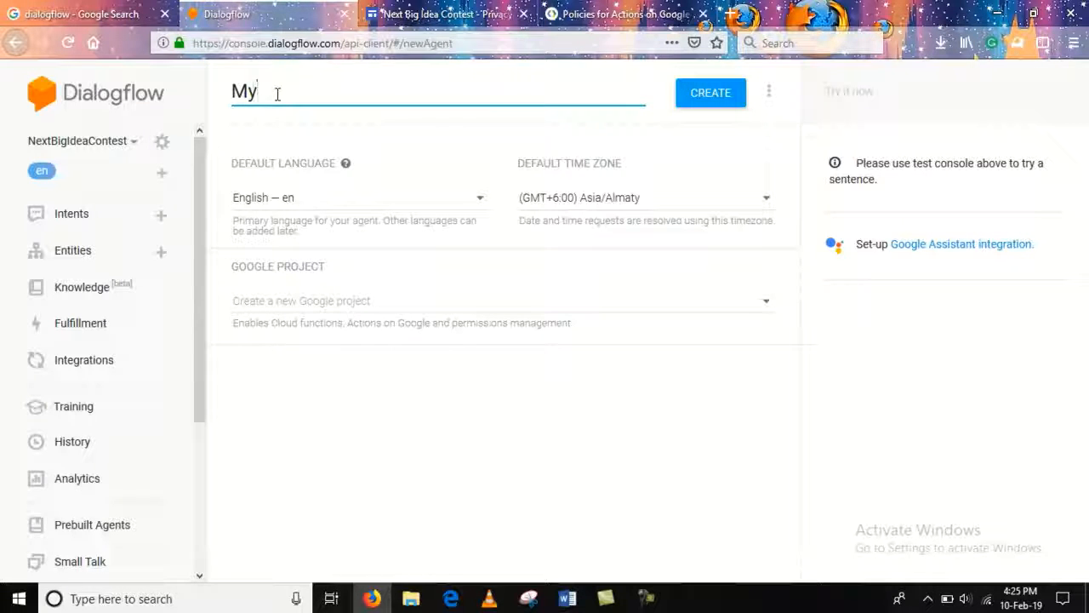
type("TestChatbo")
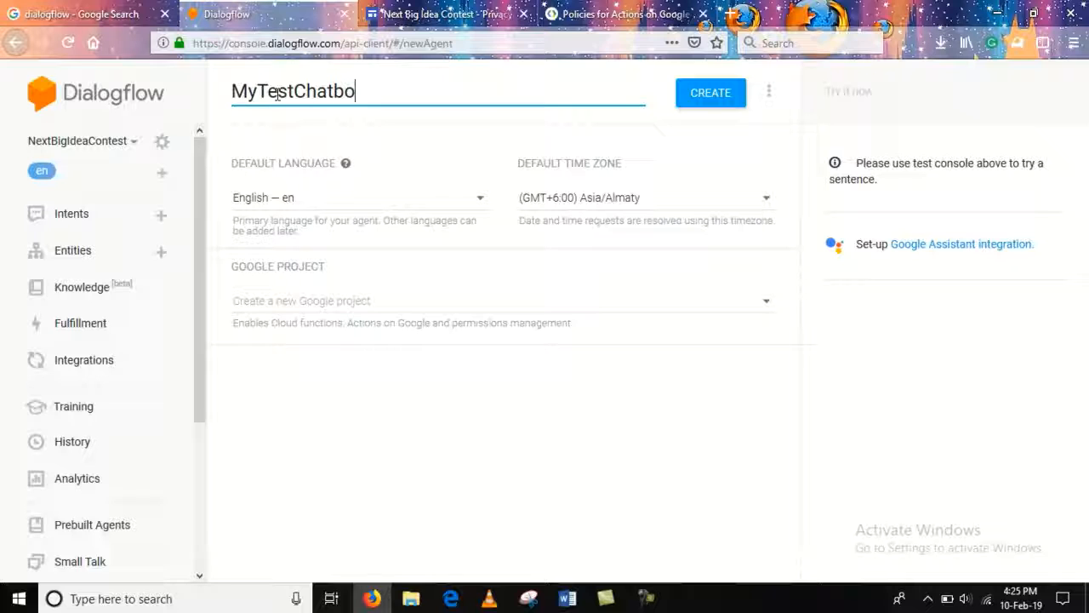
type("t")
left_click(723, 102)
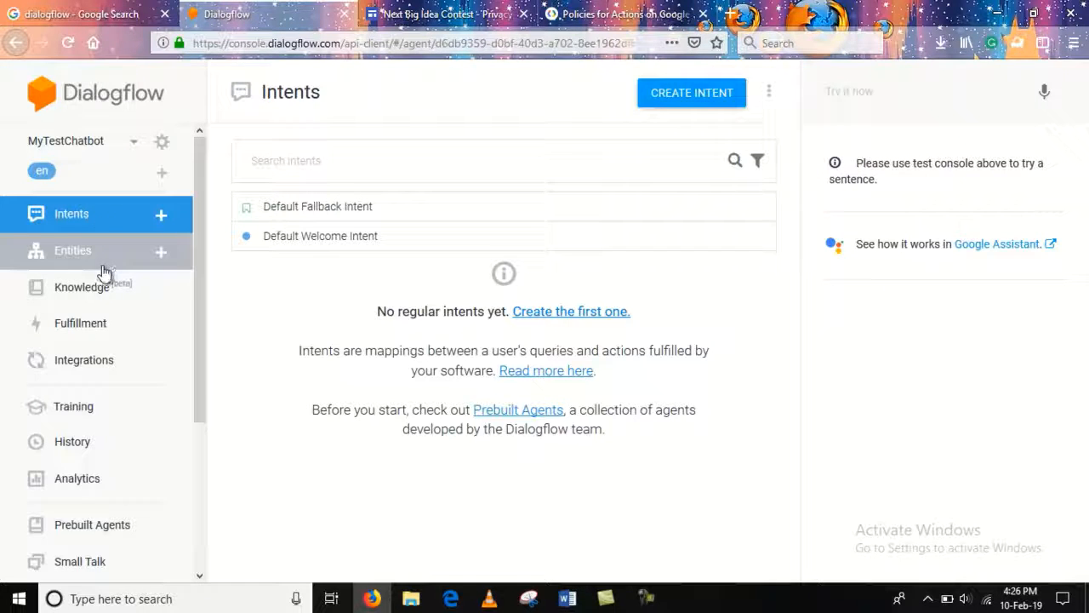
Enable Small Talk for the MyTestChatbot agent and save the setting
scroll(202, 366, "down", 2)
scroll(203, 366, "down", 2)
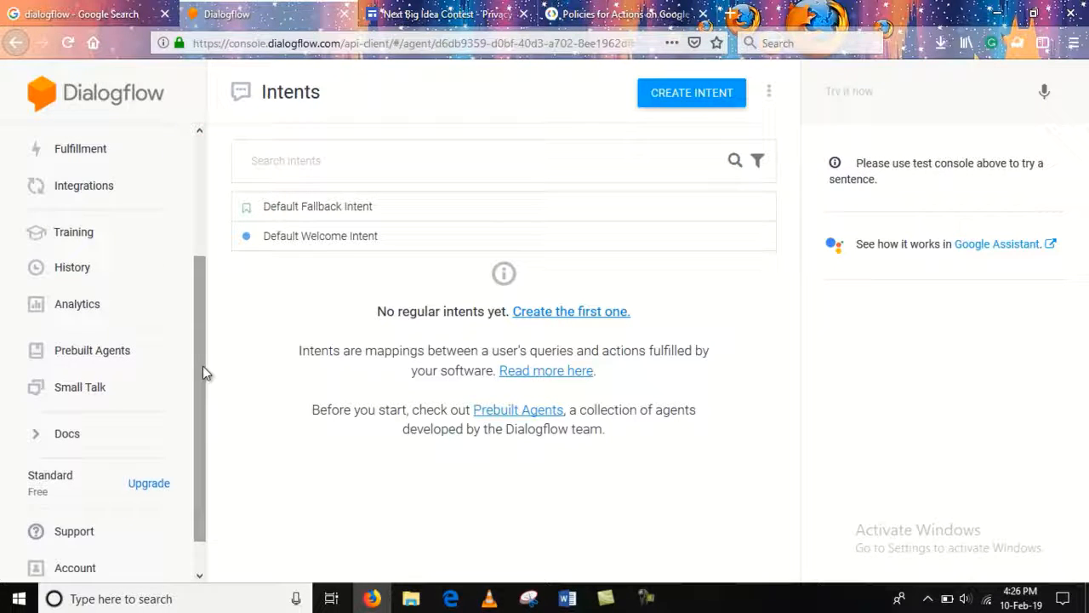
left_click(102, 393)
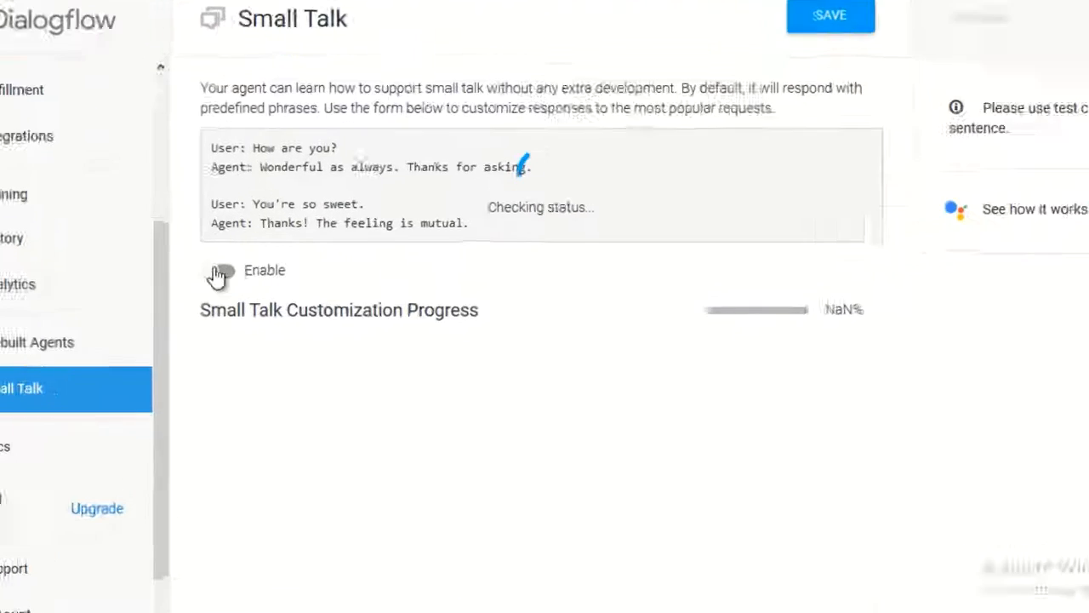
left_click(223, 271)
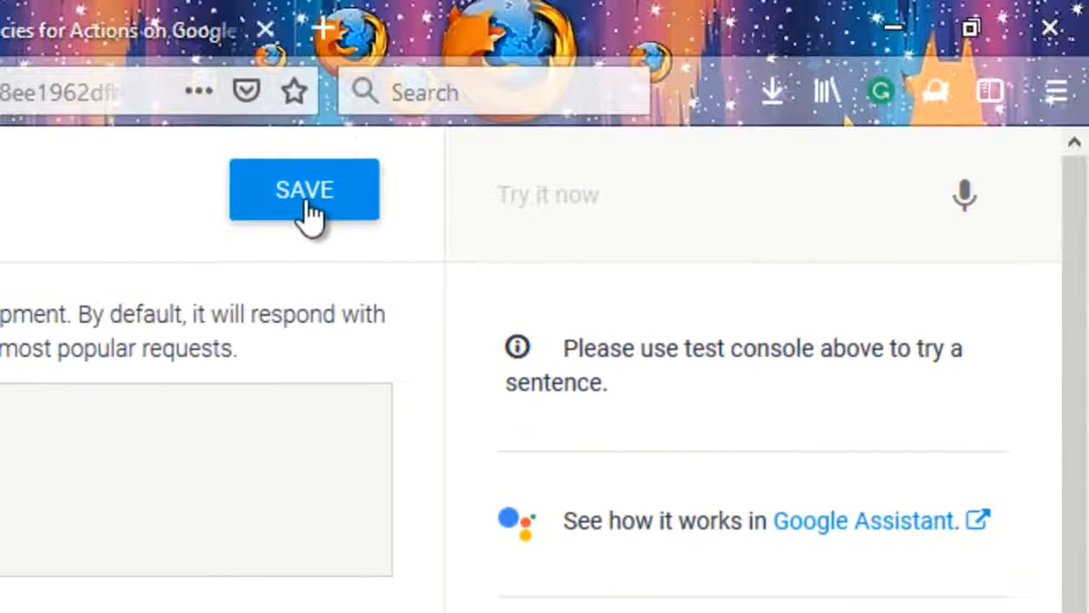
left_click(305, 194)
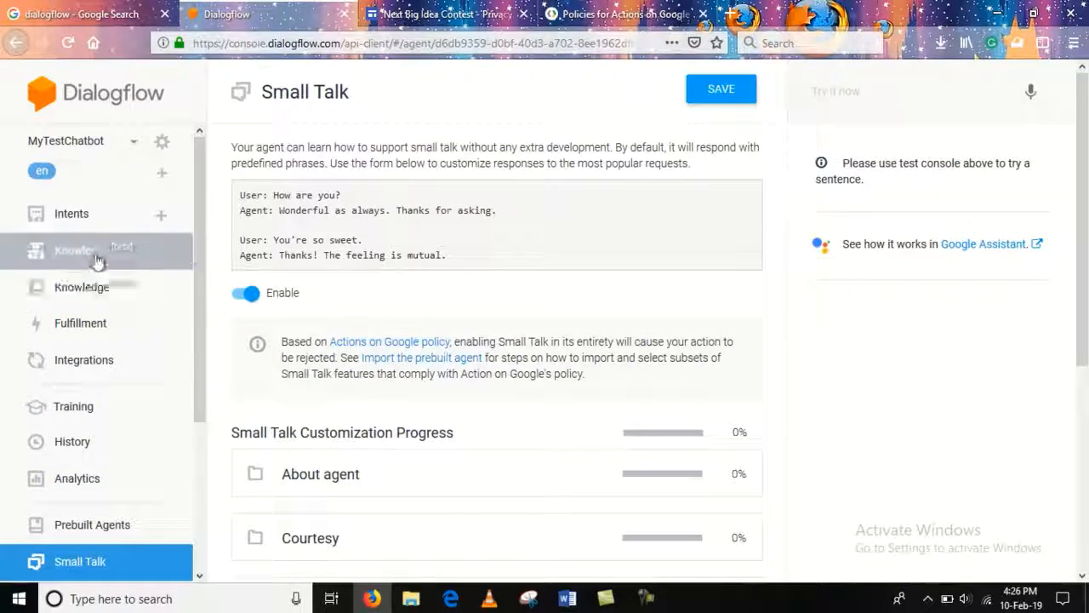
Start a new entity in the agent and name it Chatbot
left_click(89, 258)
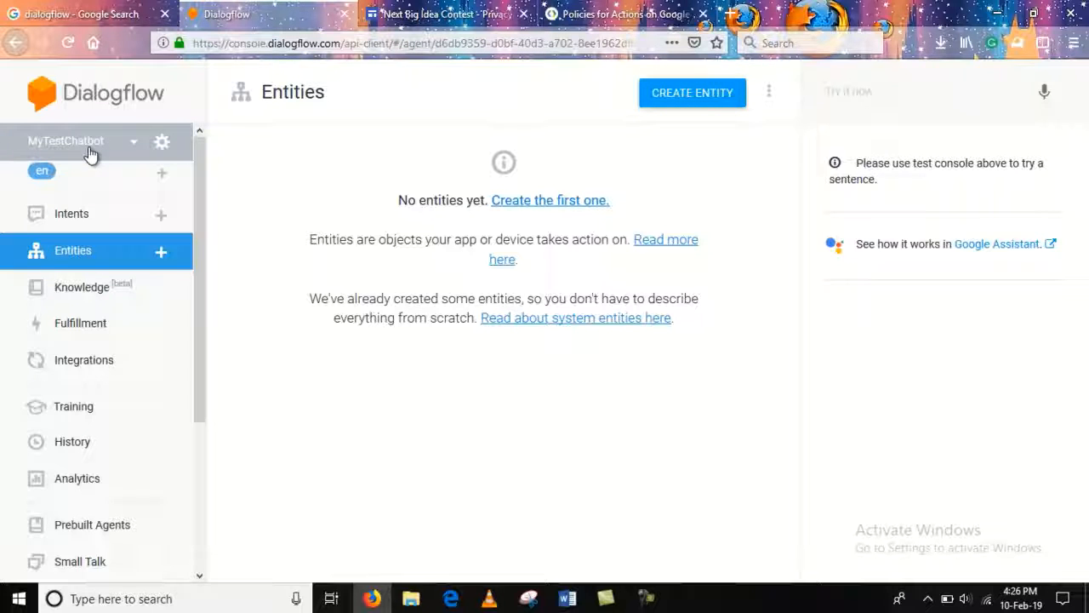
left_click(681, 95)
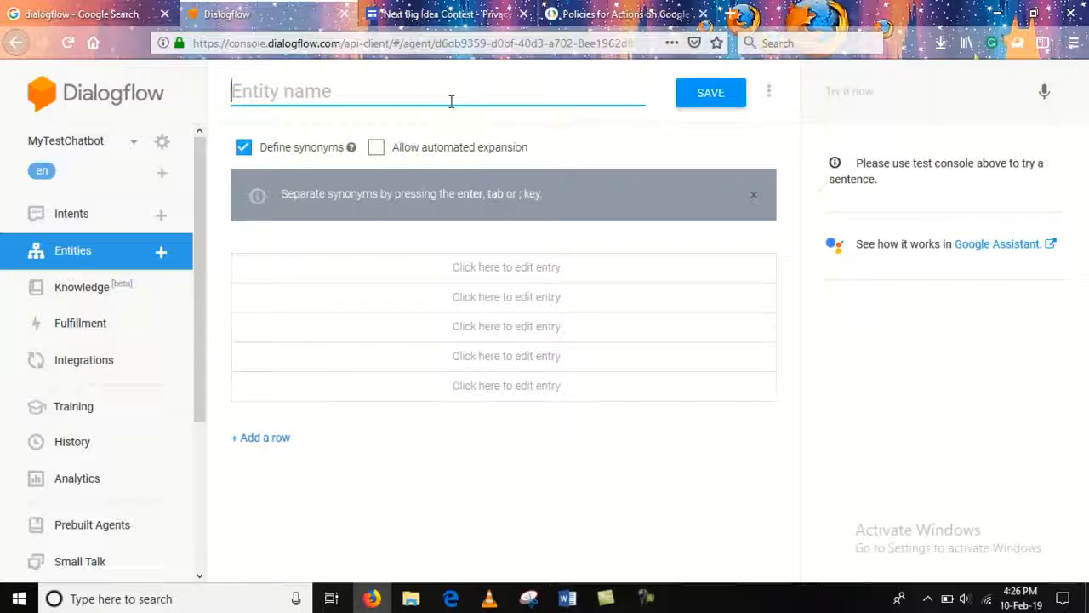
type("Chatb")
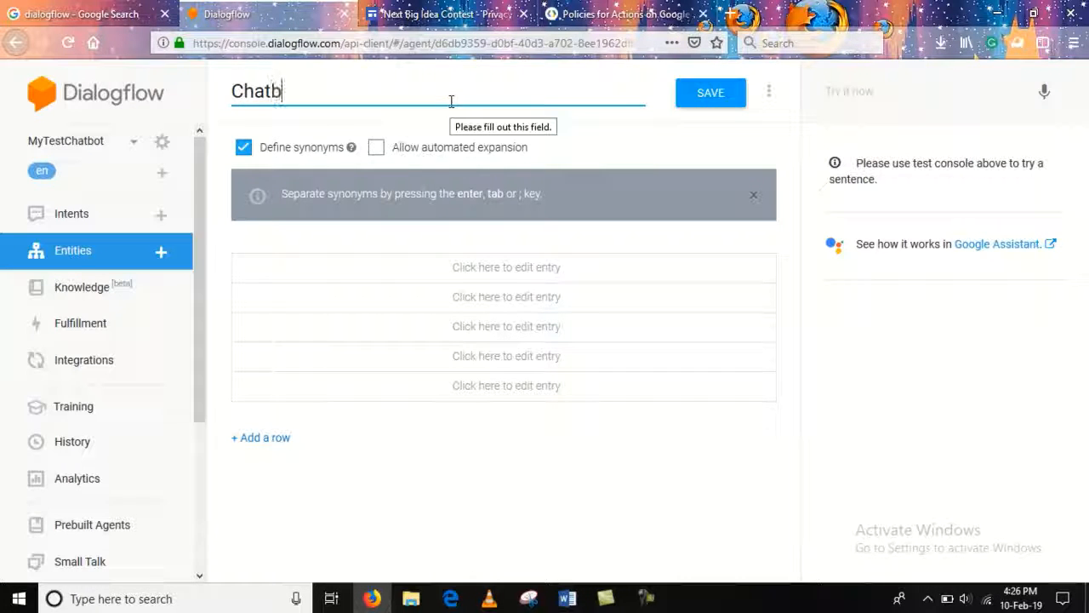
type("ot")
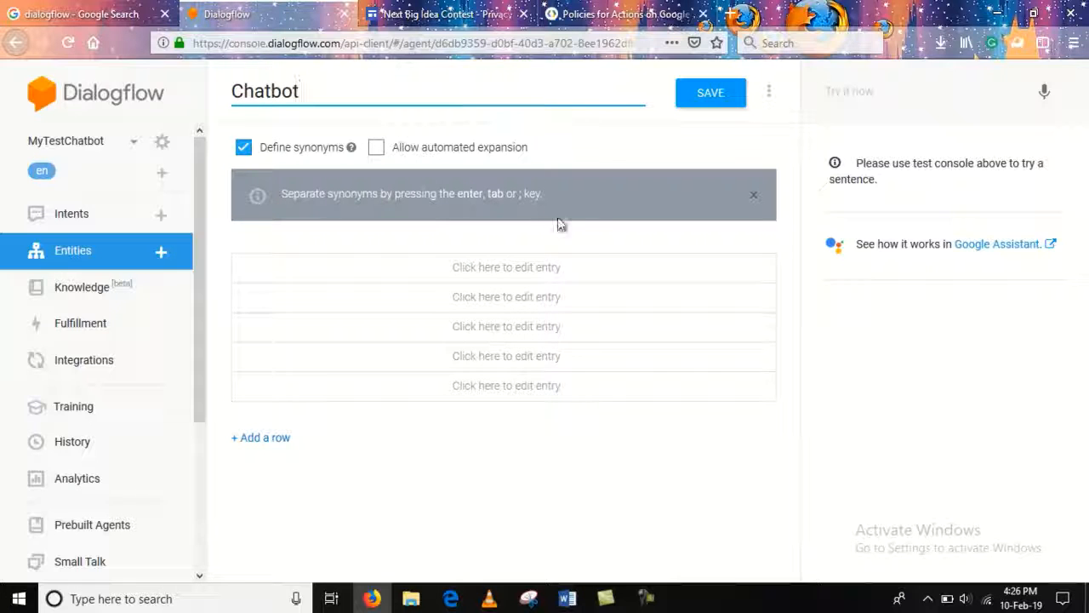
Add a Chatbot reference value to the entity's first entry, with Talkbot as a synonym
left_click(474, 271)
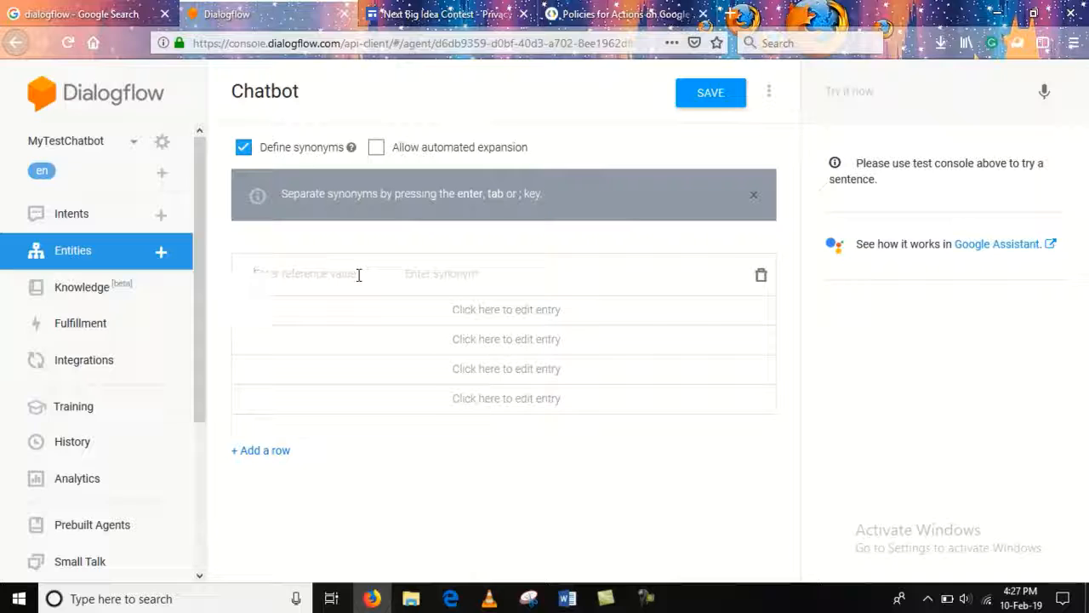
type("Chatb")
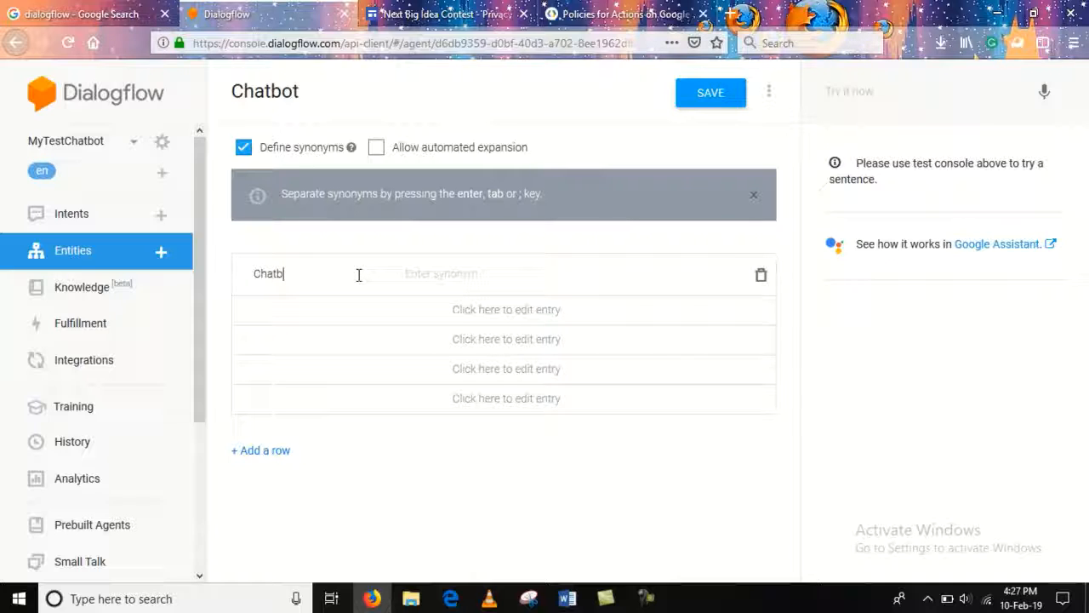
type("ot")
key("Tab")
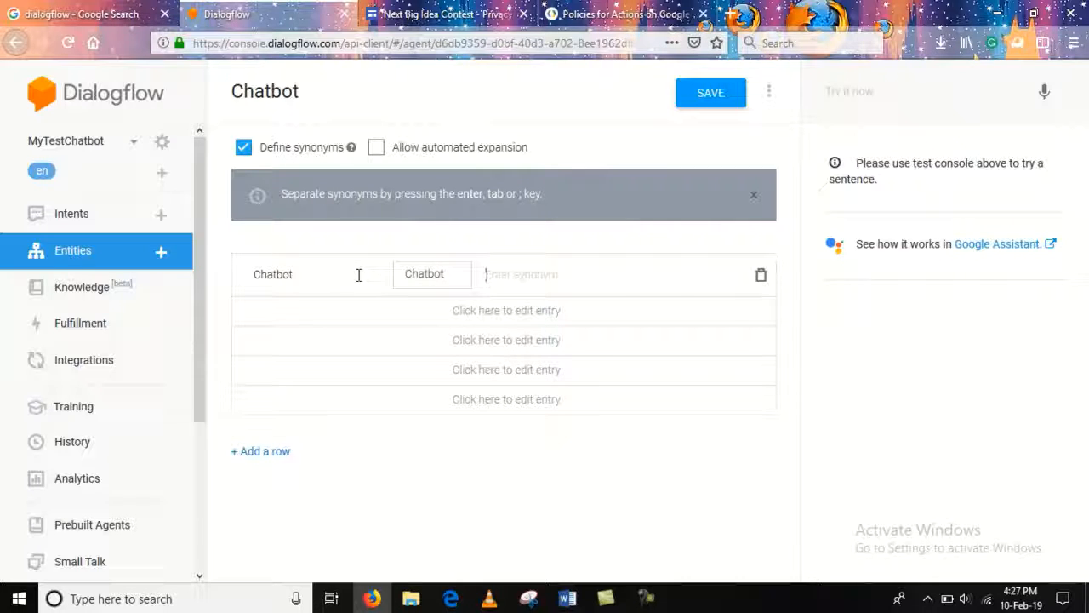
type("Ta")
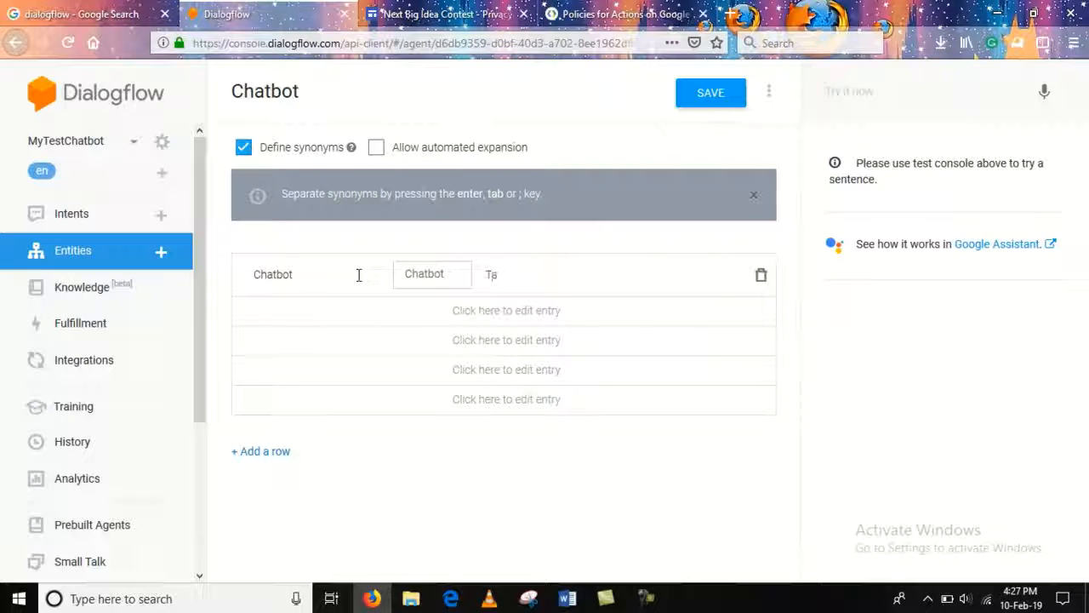
type("lkbot")
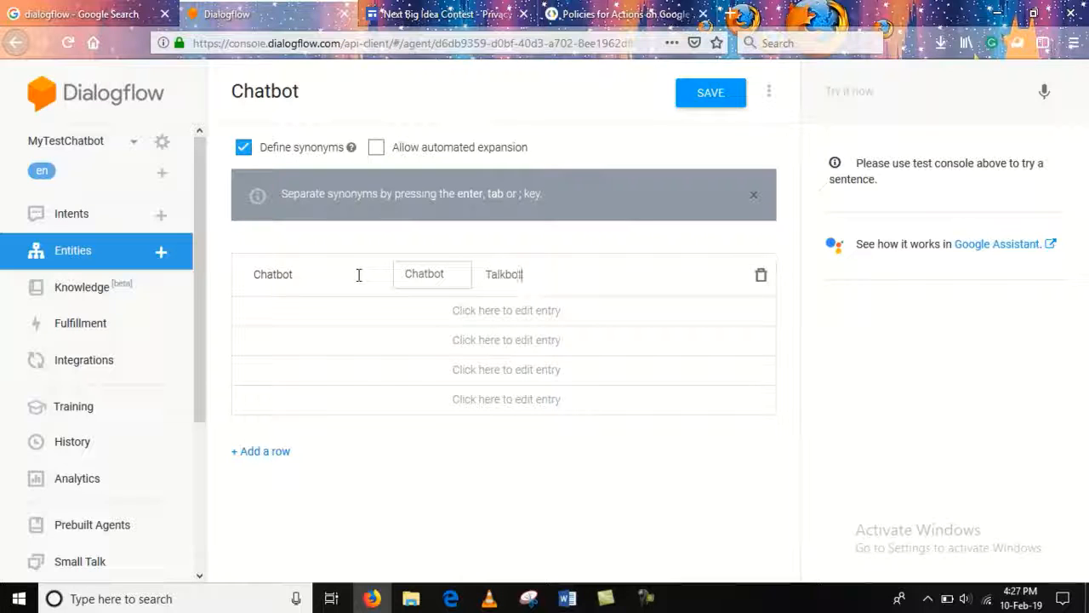
key("Tab")
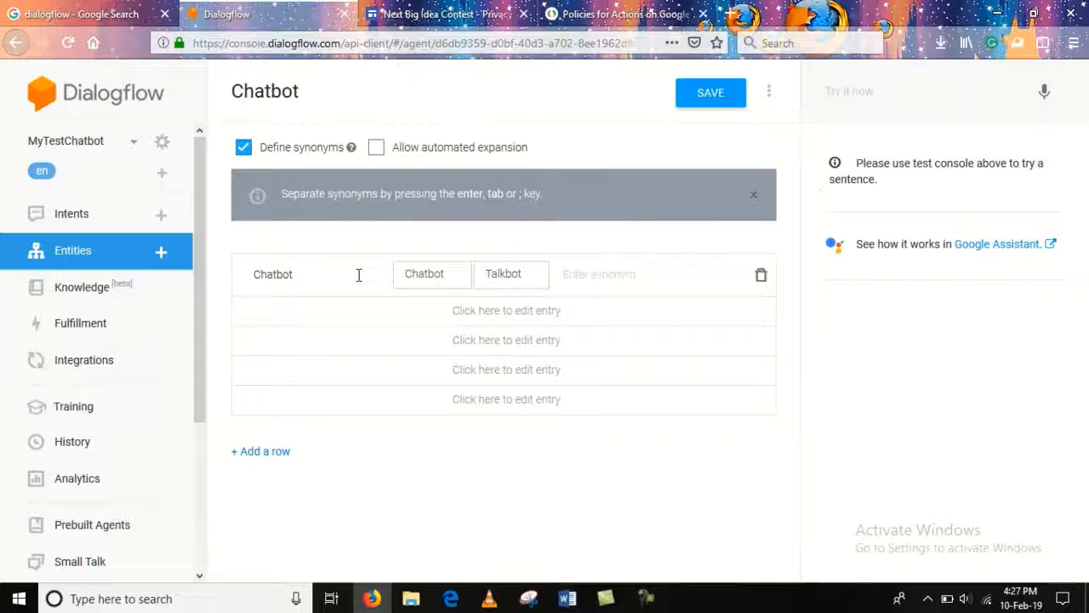
Add the synonyms "chatterbot" and "interactive agent" to the Chatbot entry and save the entity
type("chatterbot")
key("Return")
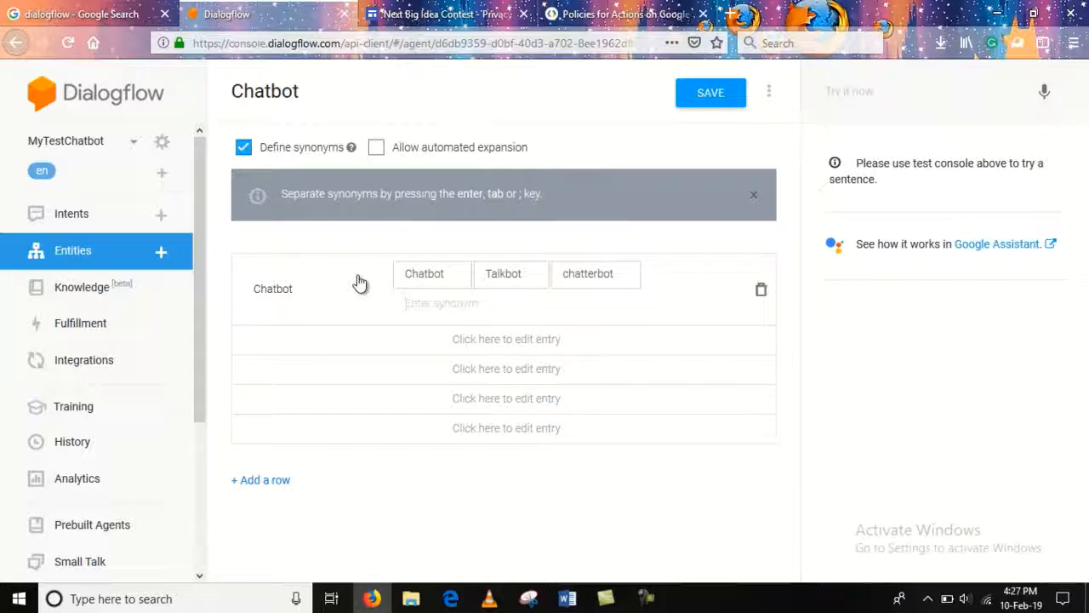
type("interactive")
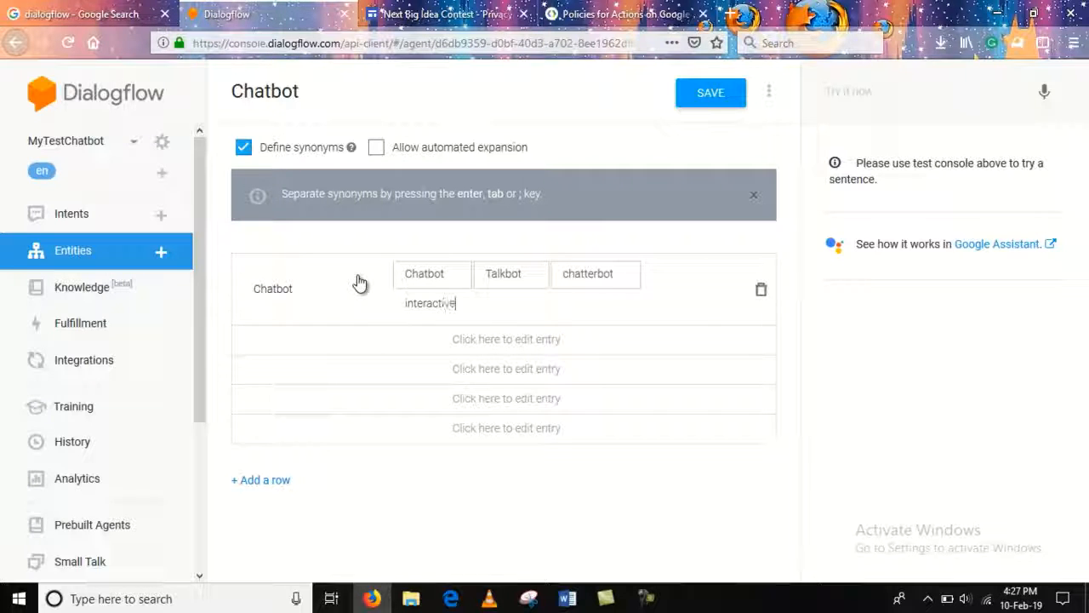
type(" agen")
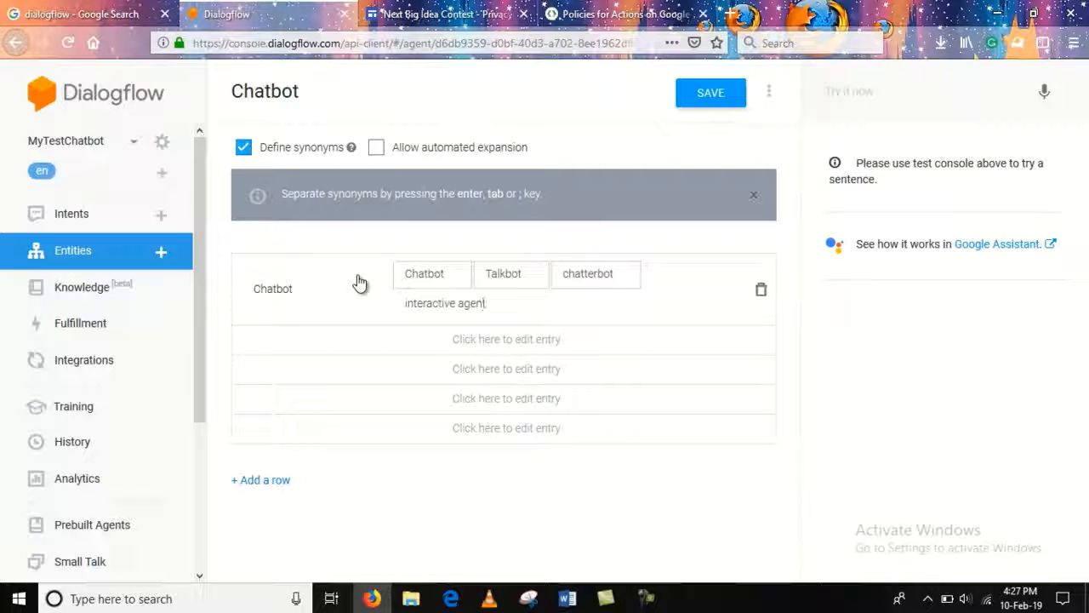
type("t")
key("Return")
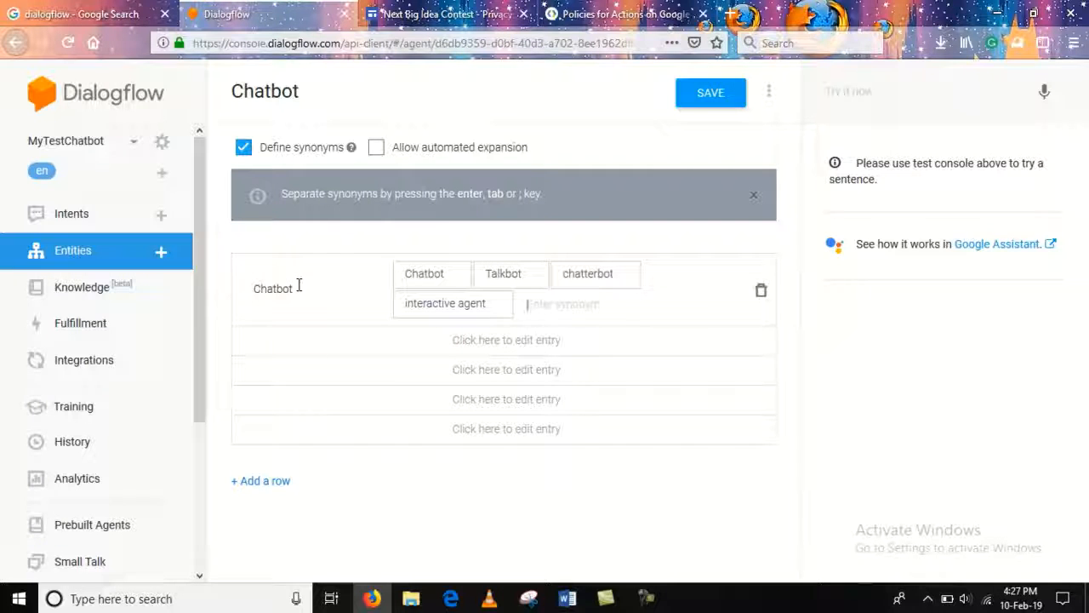
left_click(706, 106)
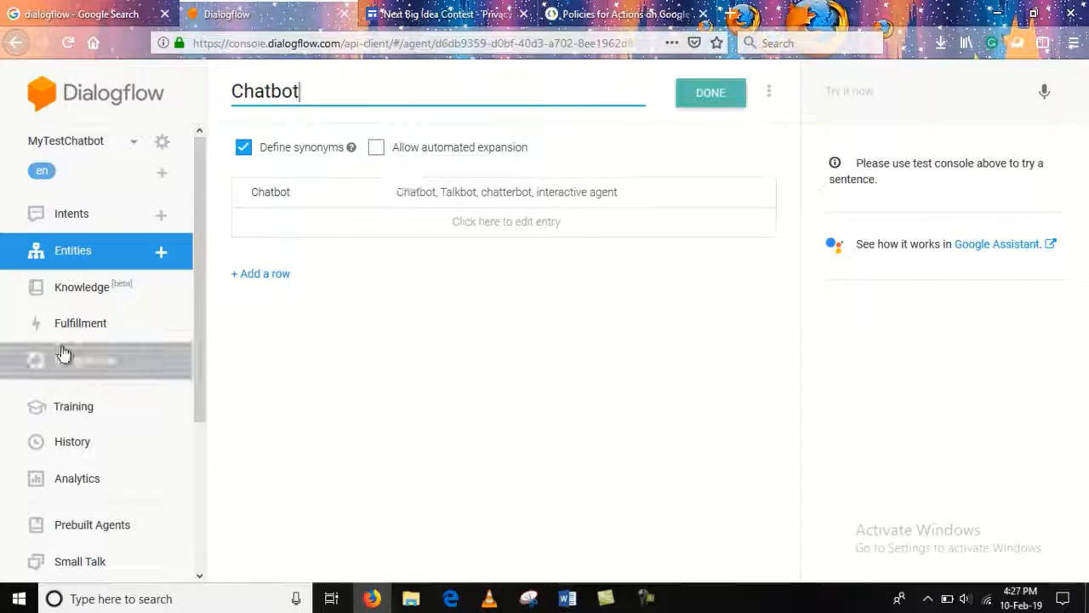
Start a new intent in the agent and name it About Chatbot
left_click(86, 222)
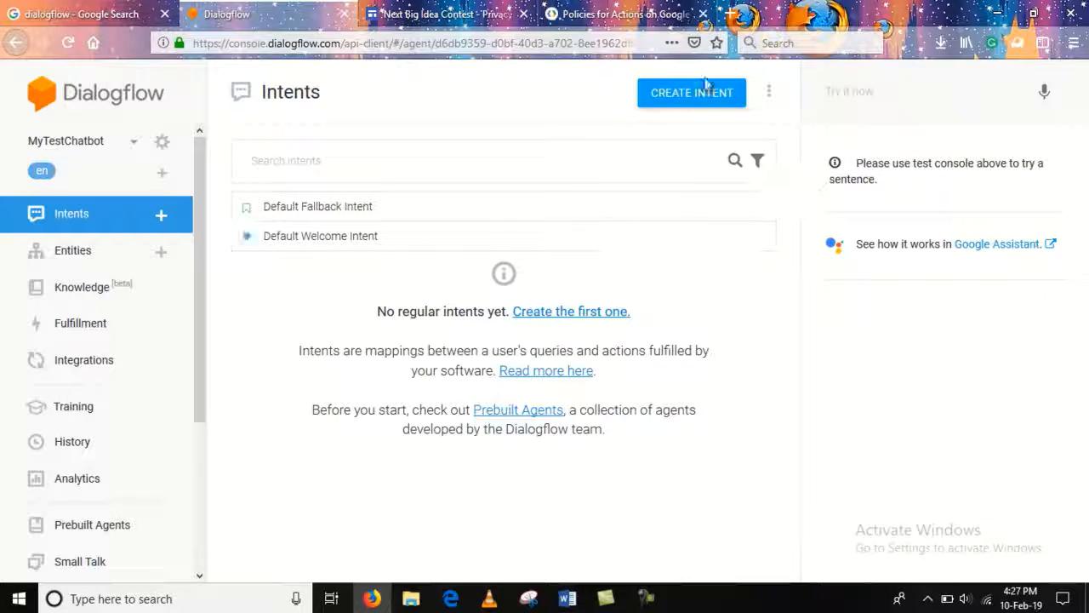
left_click(689, 102)
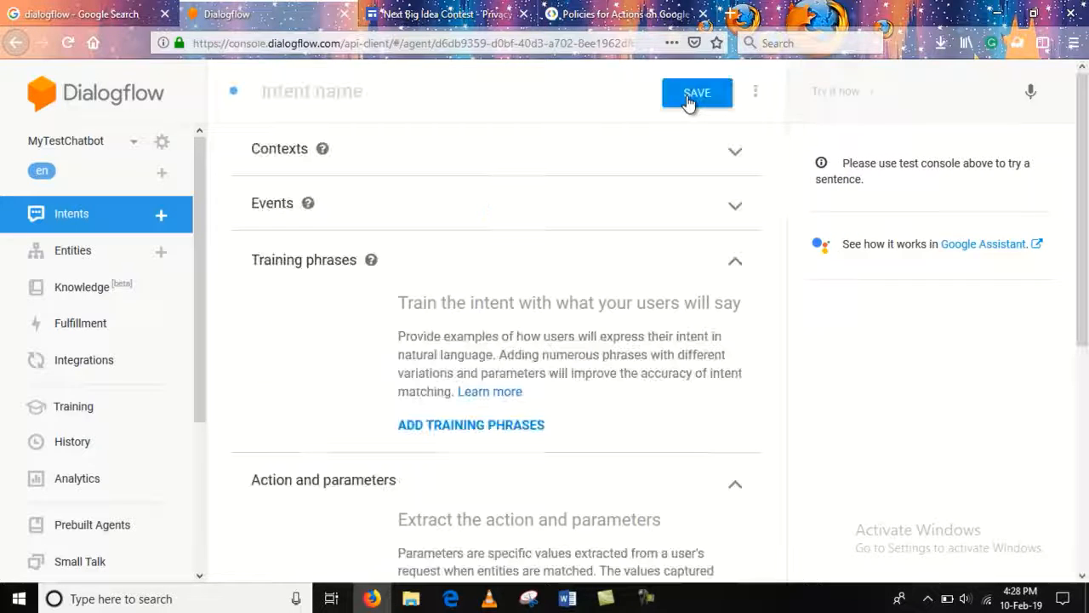
left_click(313, 94)
type("A")
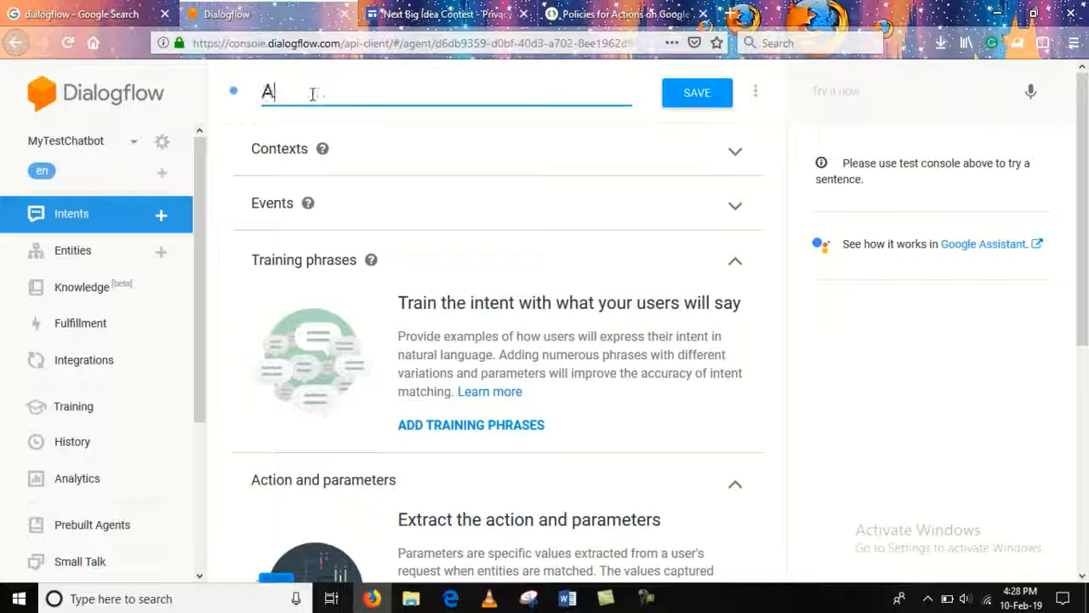
type("bout Chatb")
type("t")
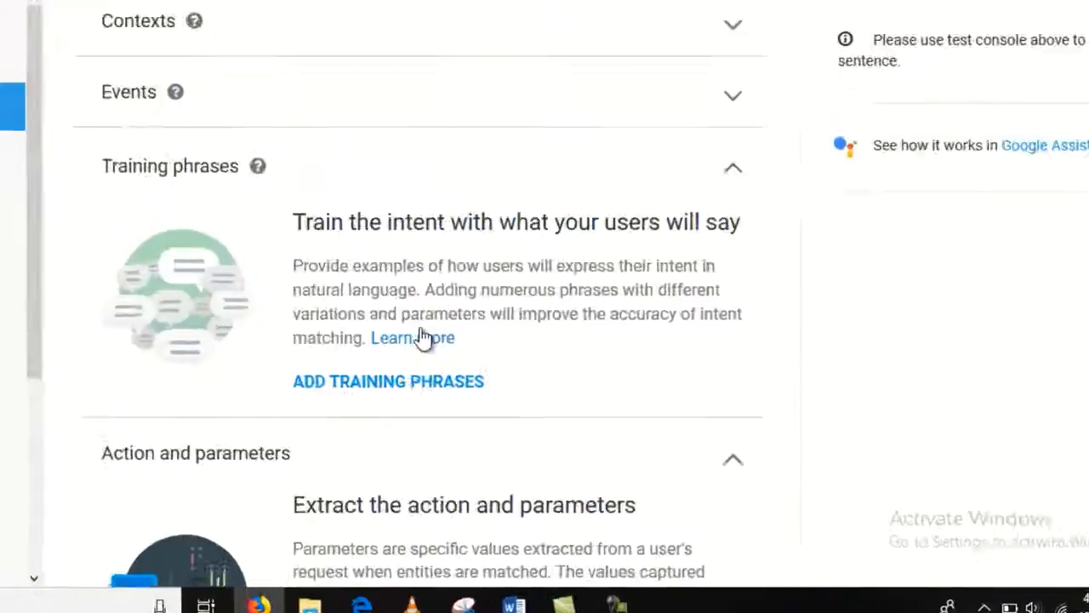
Add the training phrase "What is a chatbot?" to the About Chatbot intent
left_click(356, 382)
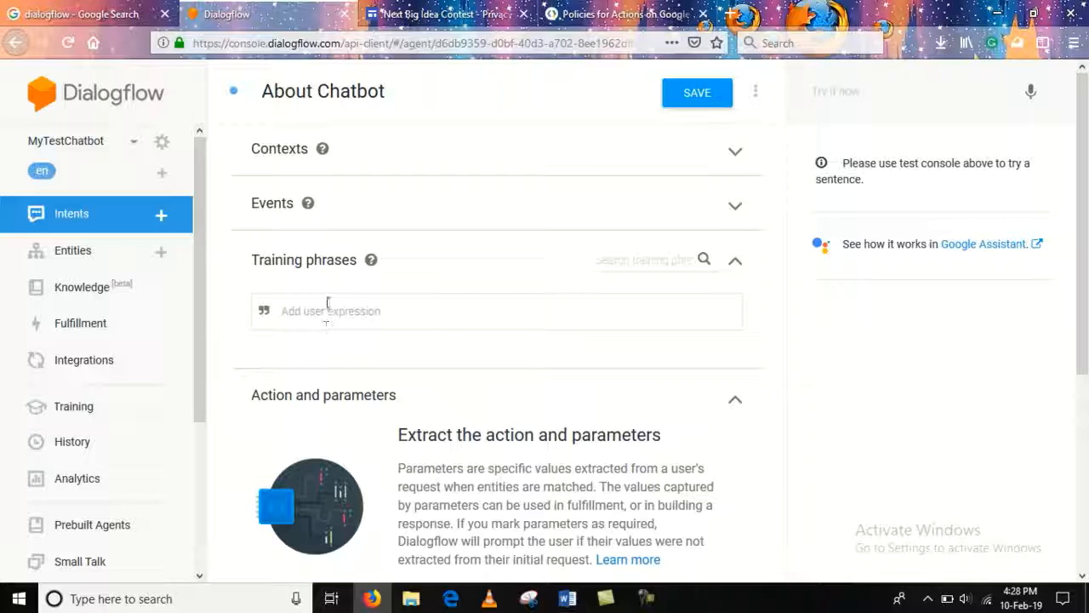
left_click(324, 310)
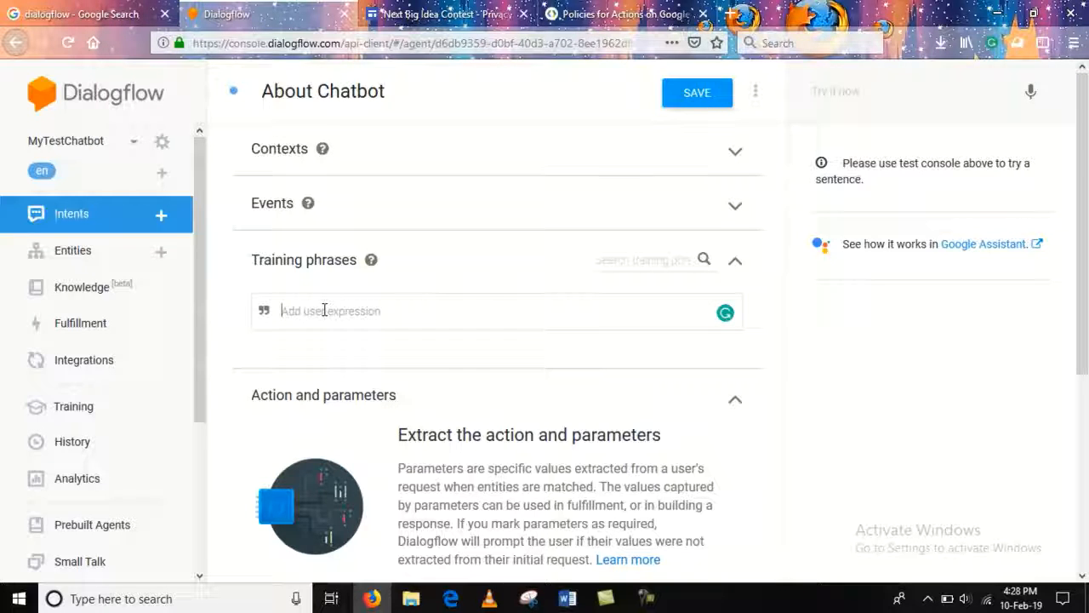
type("What")
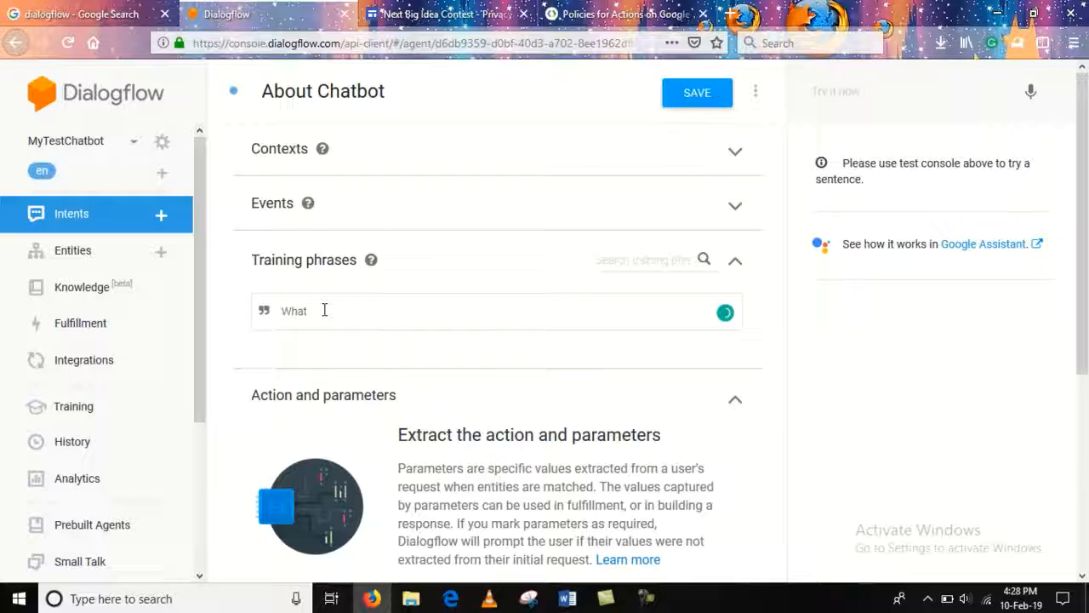
type(" is a chatbot?")
key("Return")
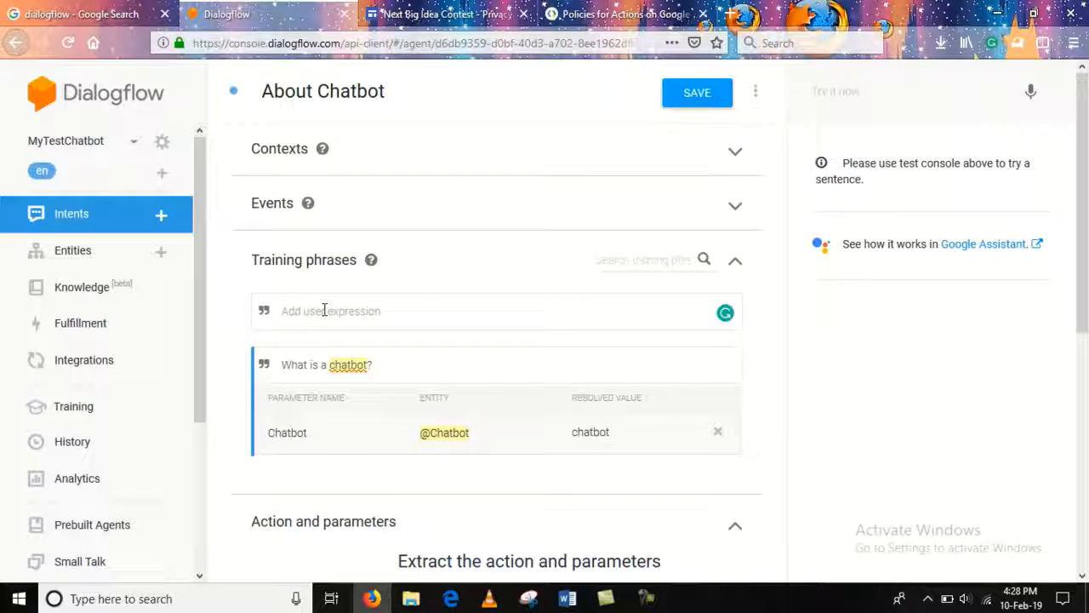
Add the training phrase "I would like know about chatbot" to the About Chatbot intent
type("I woul")
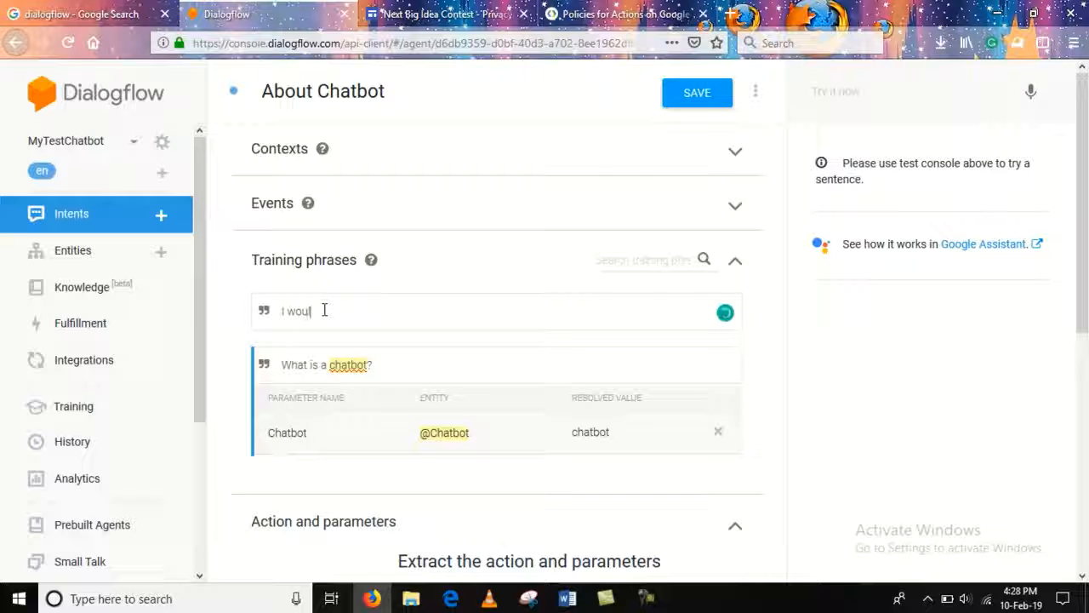
type("d like know about chatb")
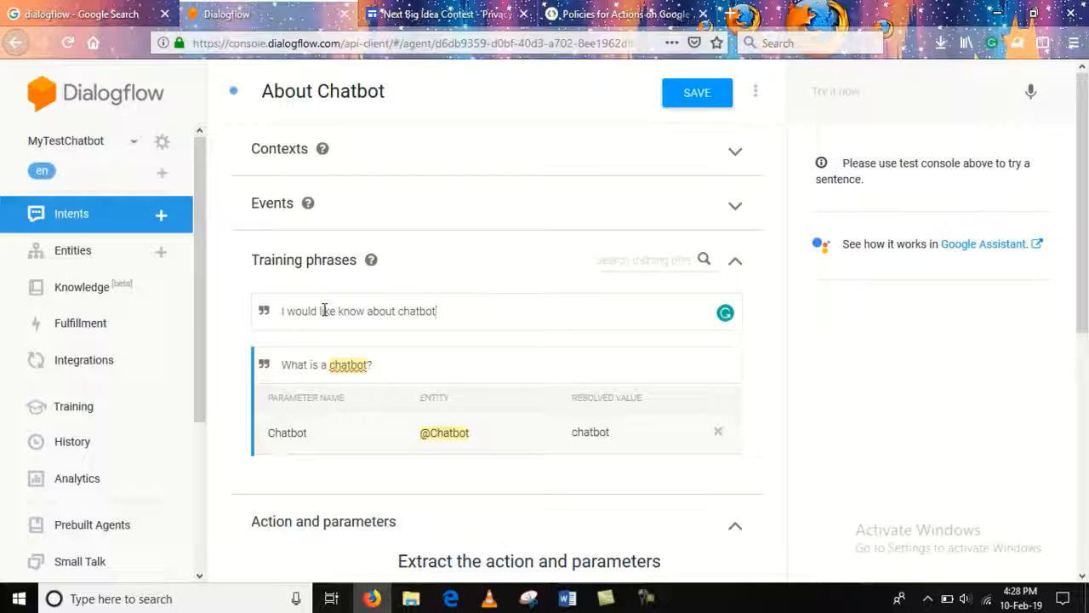
type("ot")
key("Return")
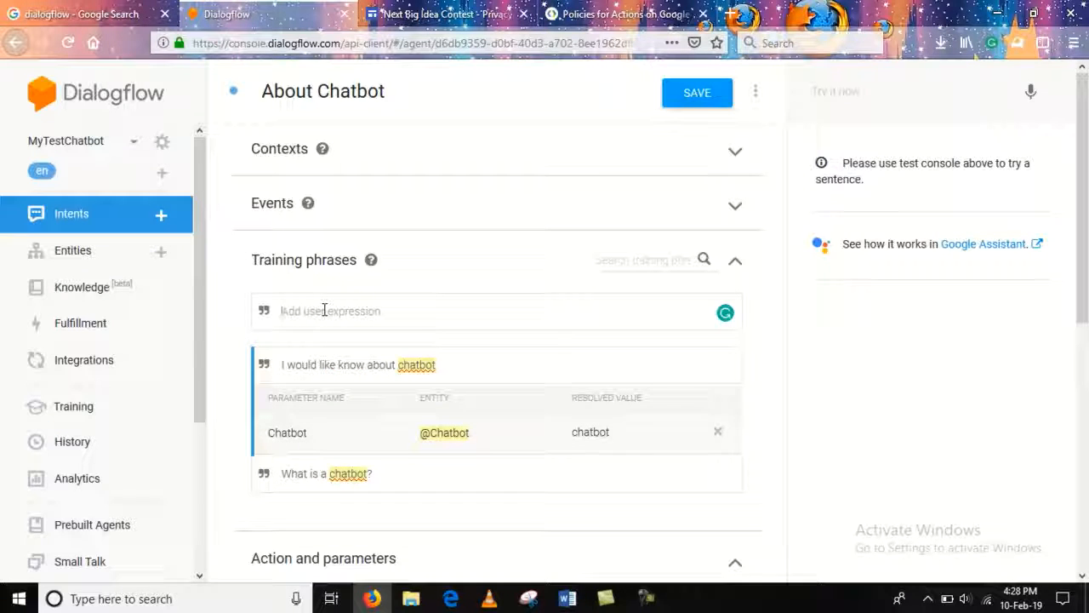
Add the training phrase "Explain to me about chatbot" to the About Chatbot intent
type("Exp")
type("la")
type("in the")
key("BackSpace")
type("o me ")
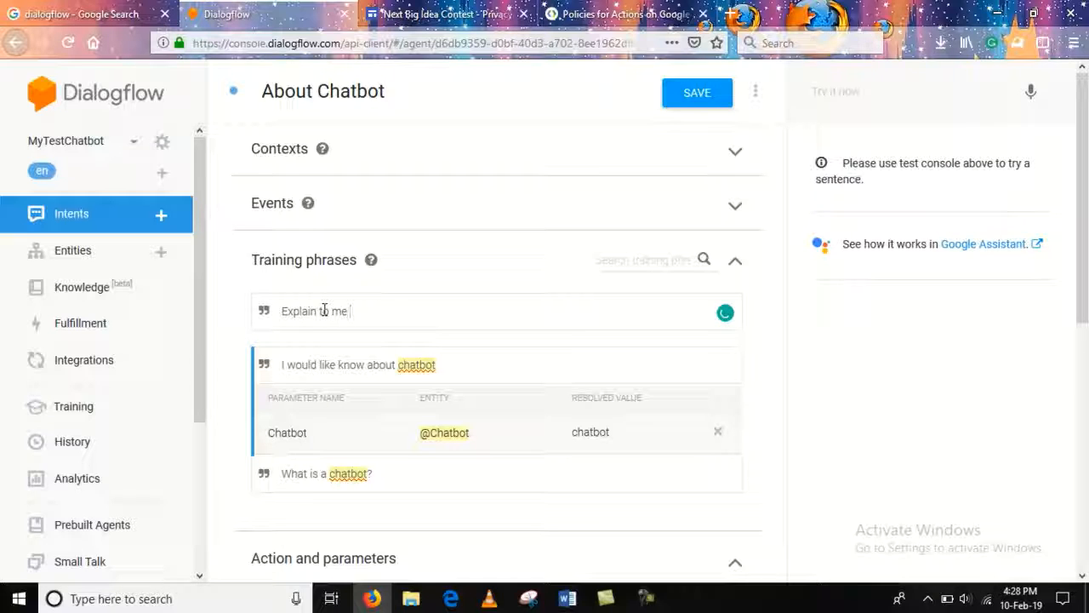
type("about")
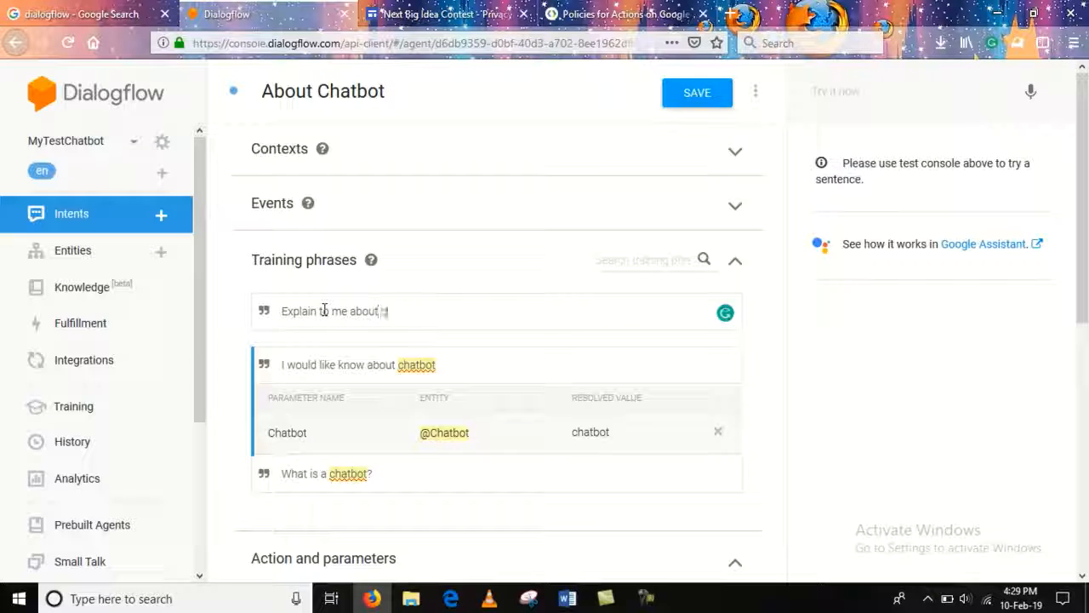
type(" chatbot")
key("Return")
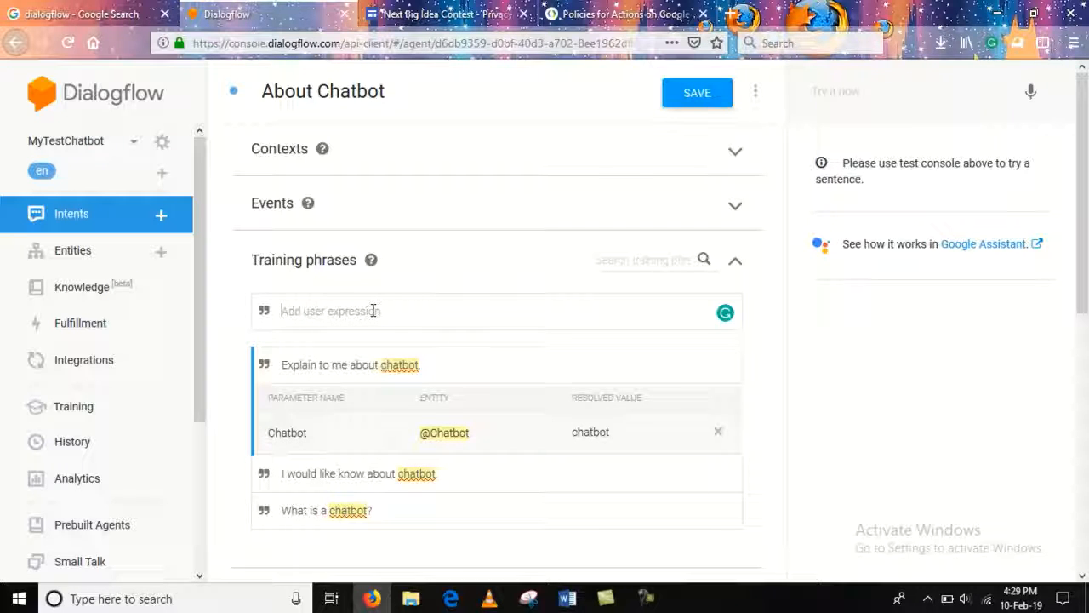
Check the entity assigned to the word "chatbot" in the "Explain to me about chatbot" phrase, leaving the assignment as is
scroll(374, 312, "down", 1)
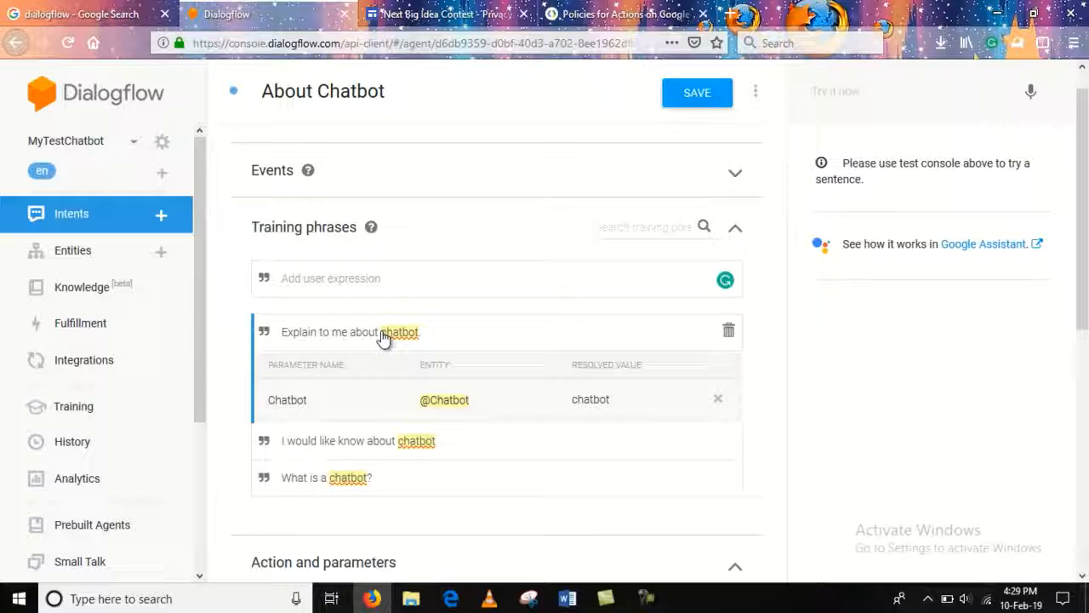
left_click(424, 331)
key("BackSpace")
left_click(397, 337)
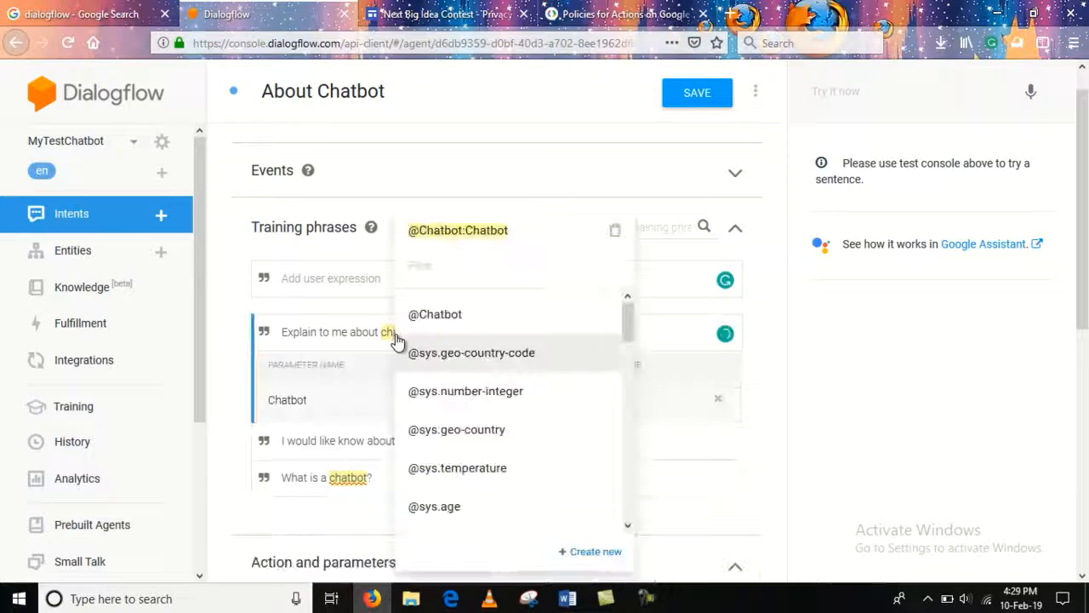
left_click(227, 390)
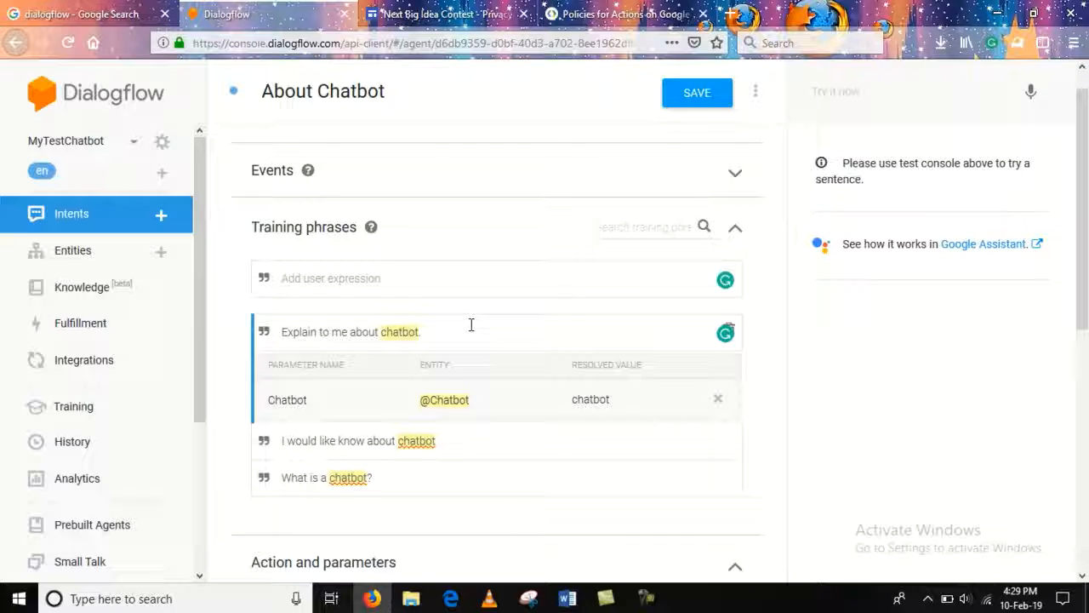
Add a default text response to the About Chatbot intent and make its first line ready for entry
scroll(470, 324, "down", 5)
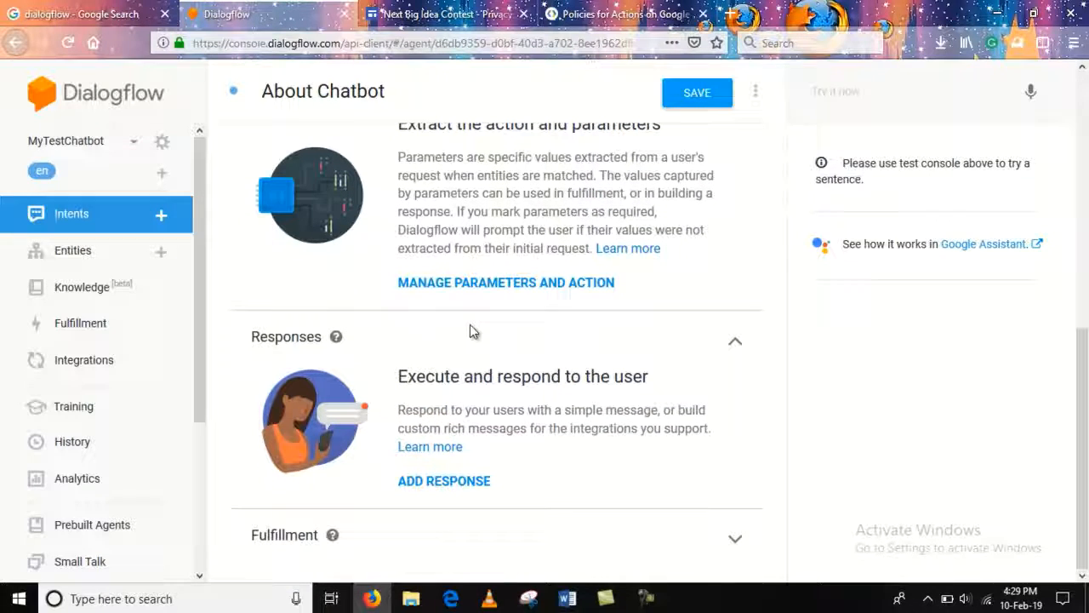
left_click(451, 480)
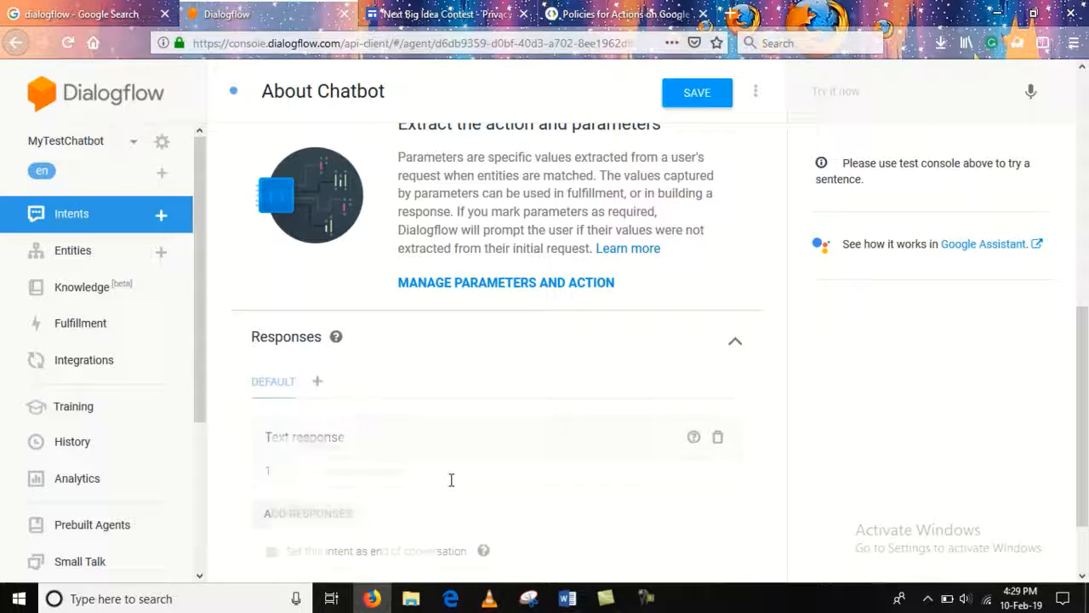
left_click(358, 470)
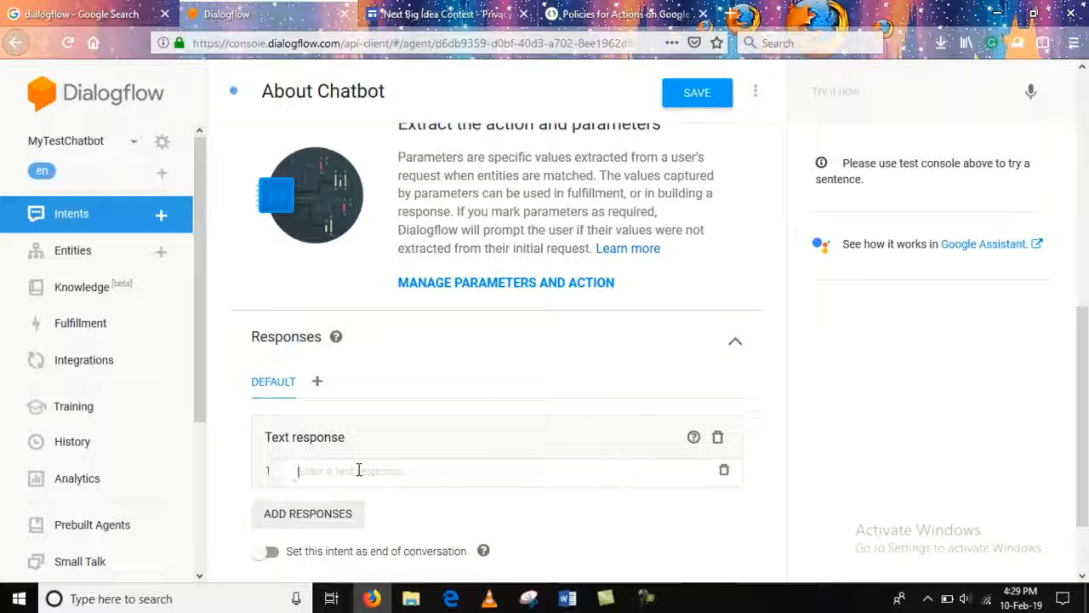
Switch to the Word document and copy its first paragraph, which defines a chatbot as artificial intelligence (AI) software
mouse_move(567, 598)
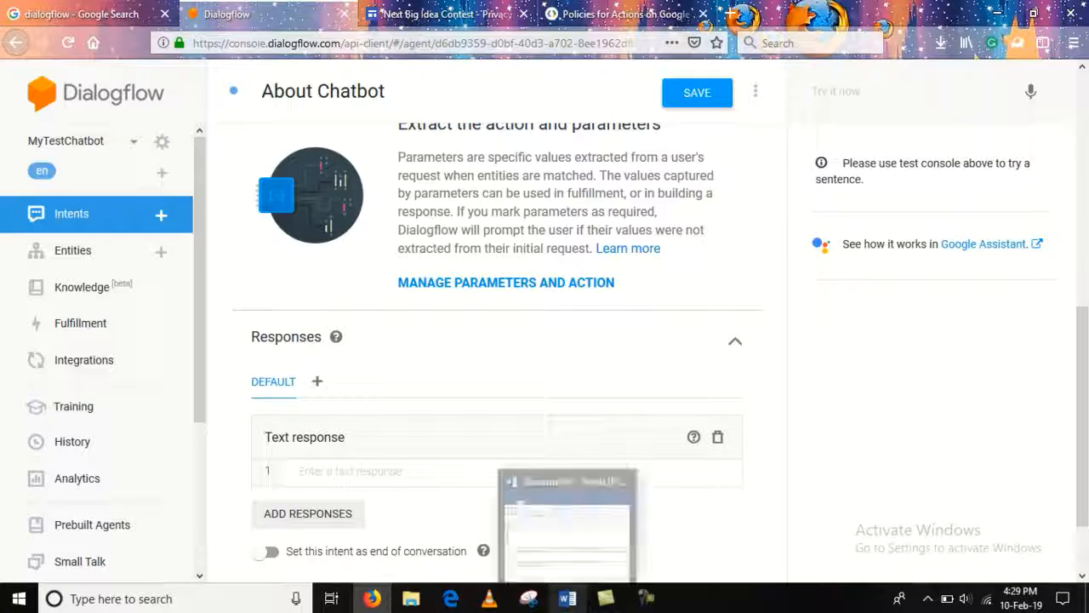
left_click(569, 531)
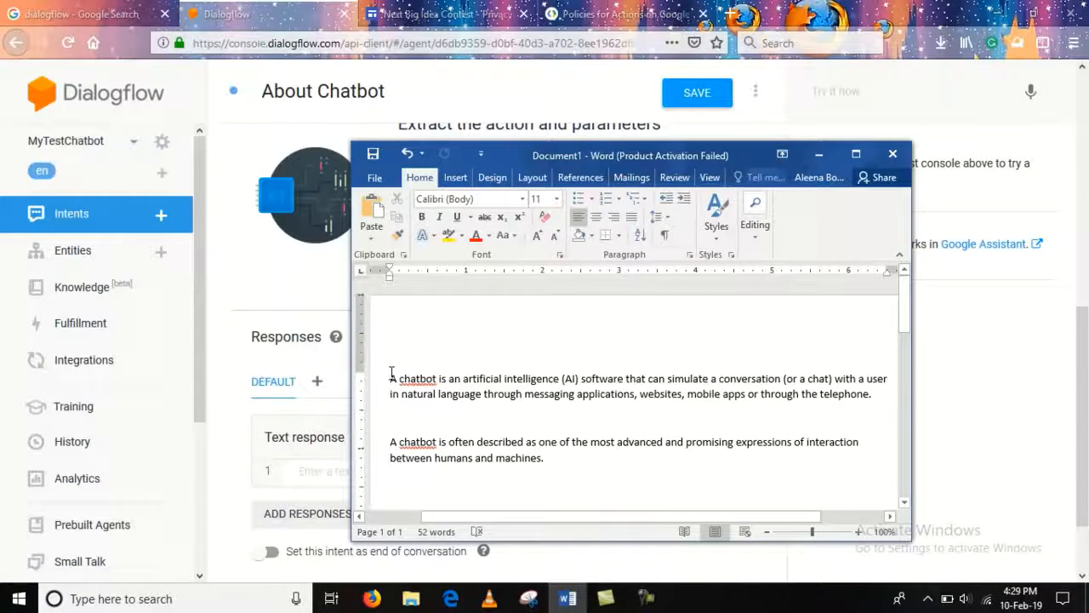
left_click_drag(390, 378, 878, 398)
key("ctrl+c")
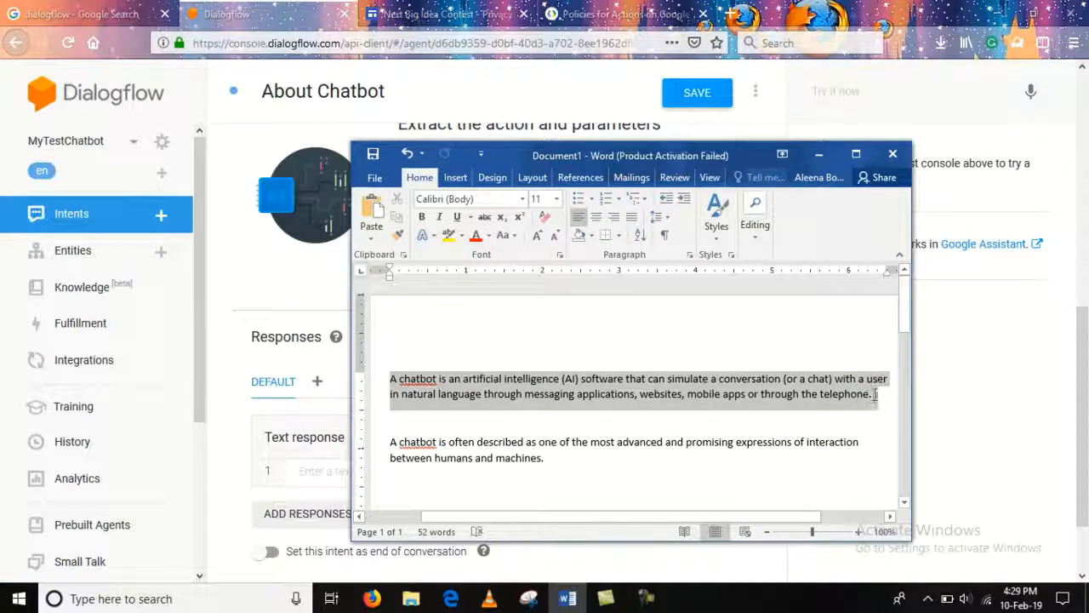
Return to Dialogflow, paste the copied chatbot definition as the first text response and save the About Chatbot intent
left_click(314, 470)
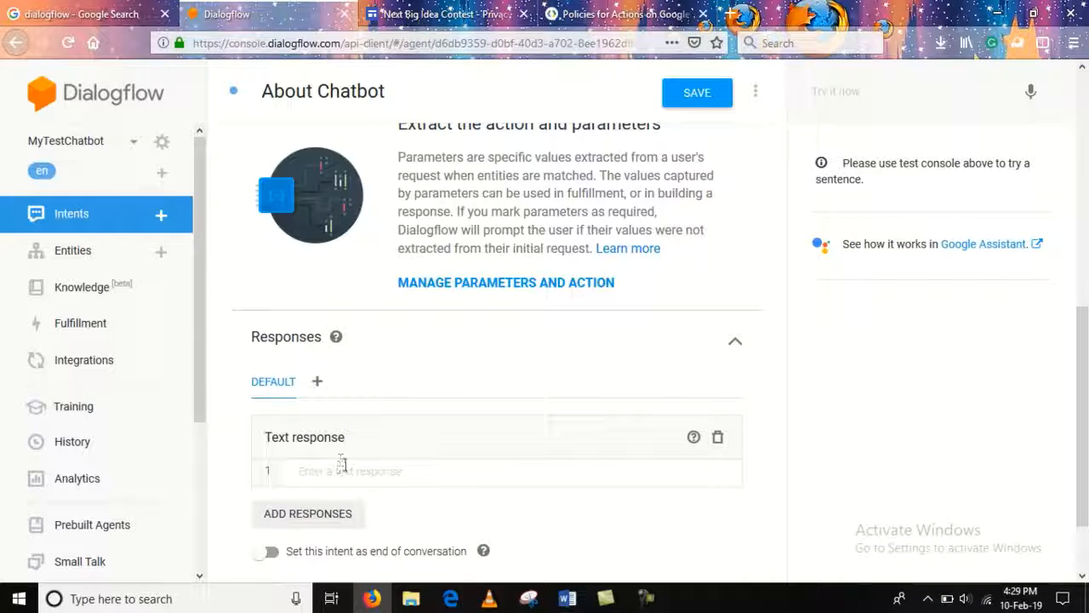
left_click(329, 476)
key("ctrl+v")
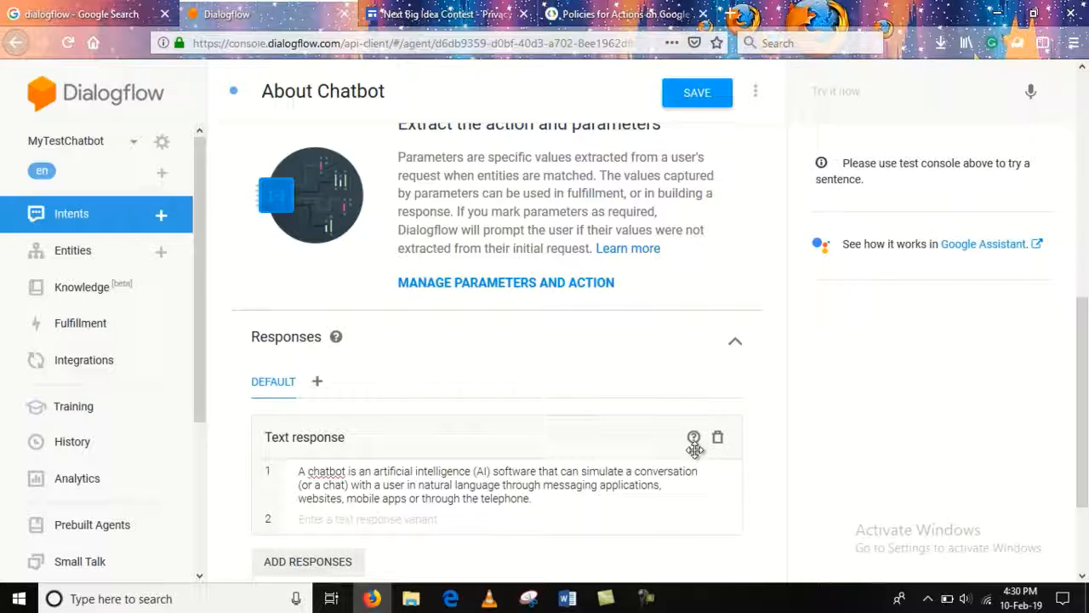
scroll(695, 450, "down", 3)
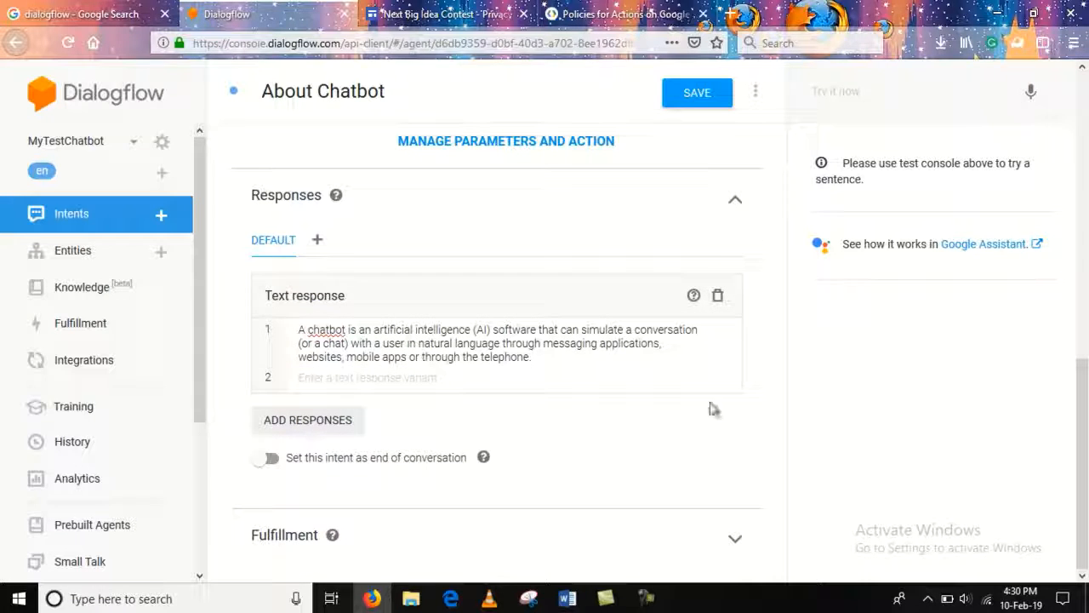
left_click(705, 91)
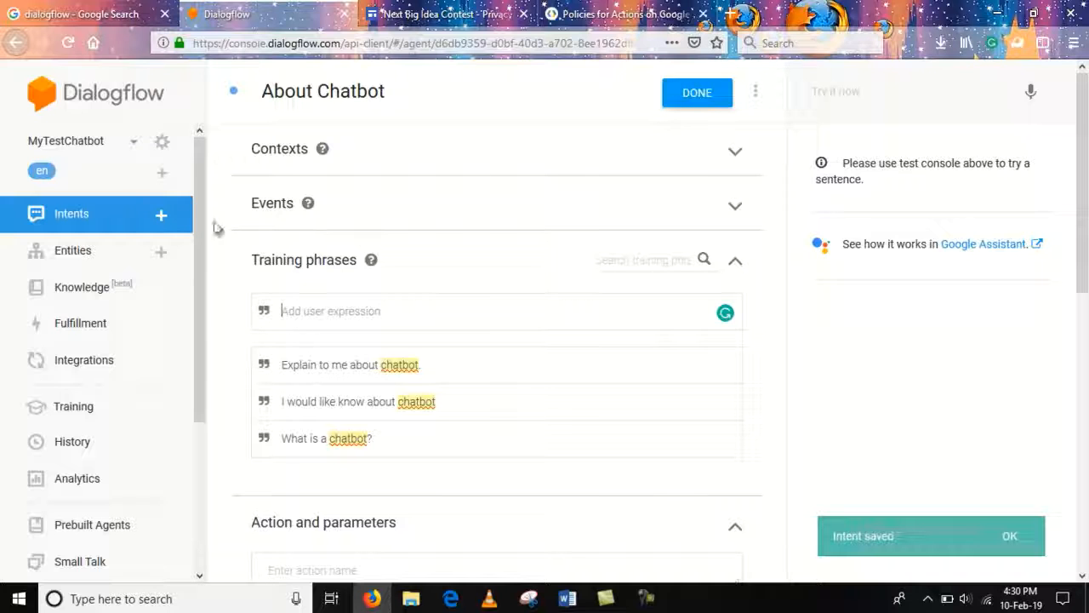
Create another intent from the agent's intent list and name it Importance
left_click(117, 232)
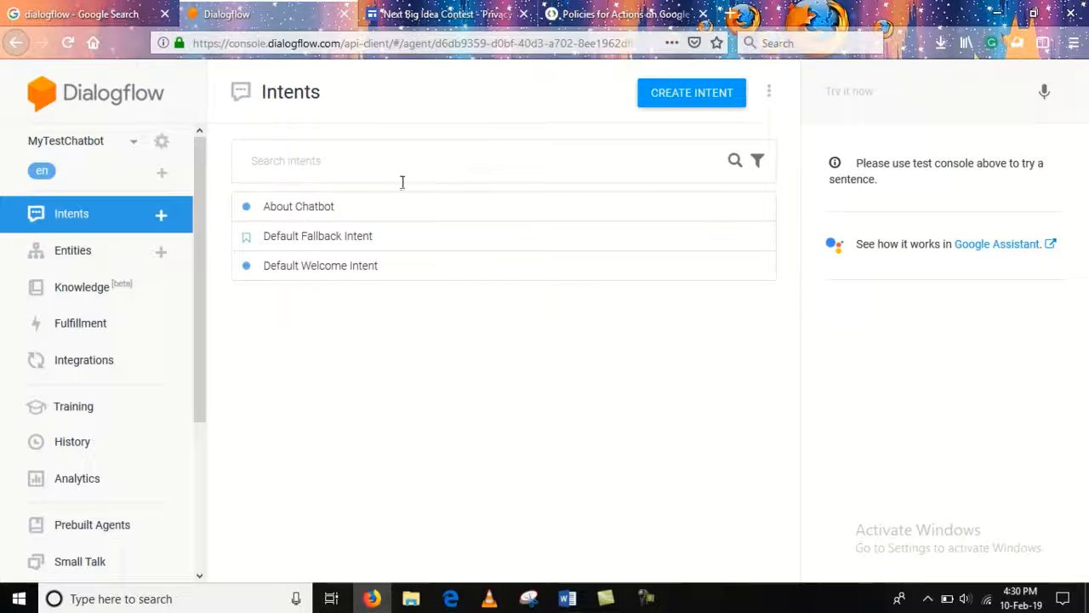
left_click(688, 107)
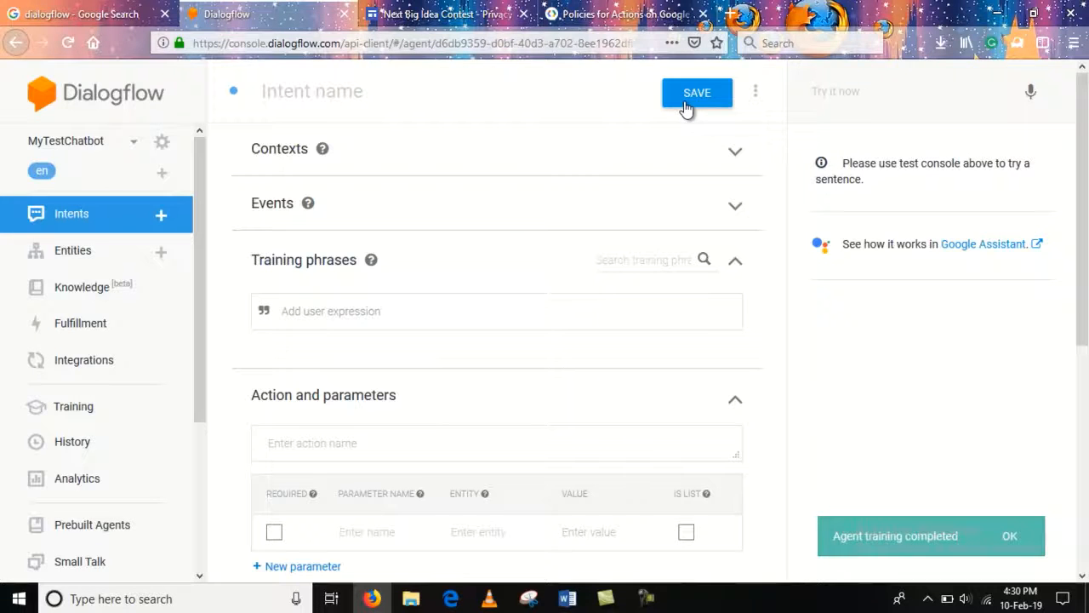
left_click(383, 89)
type("I")
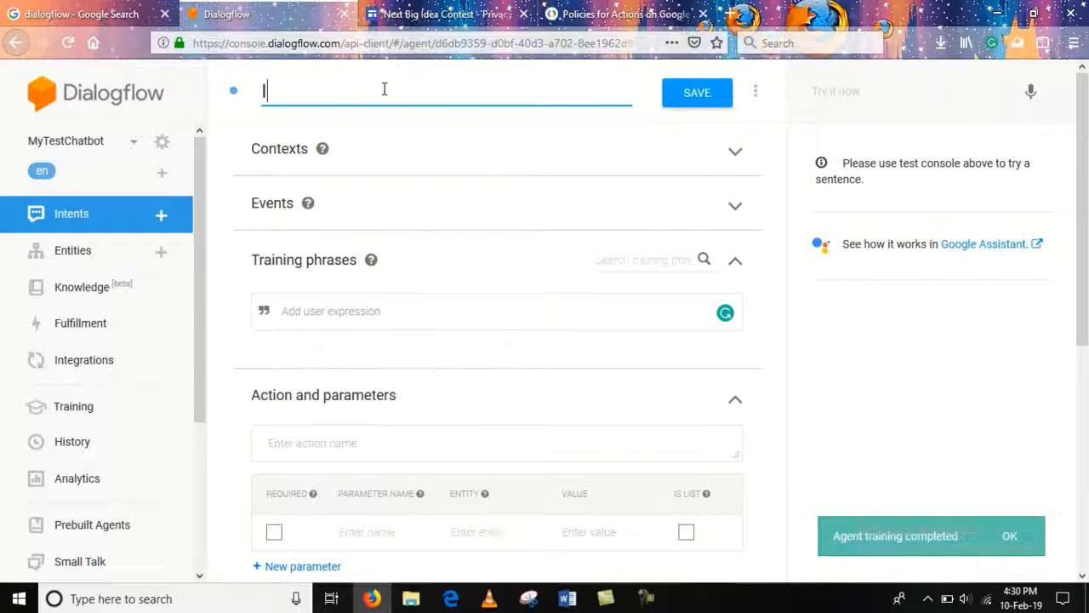
type("mport")
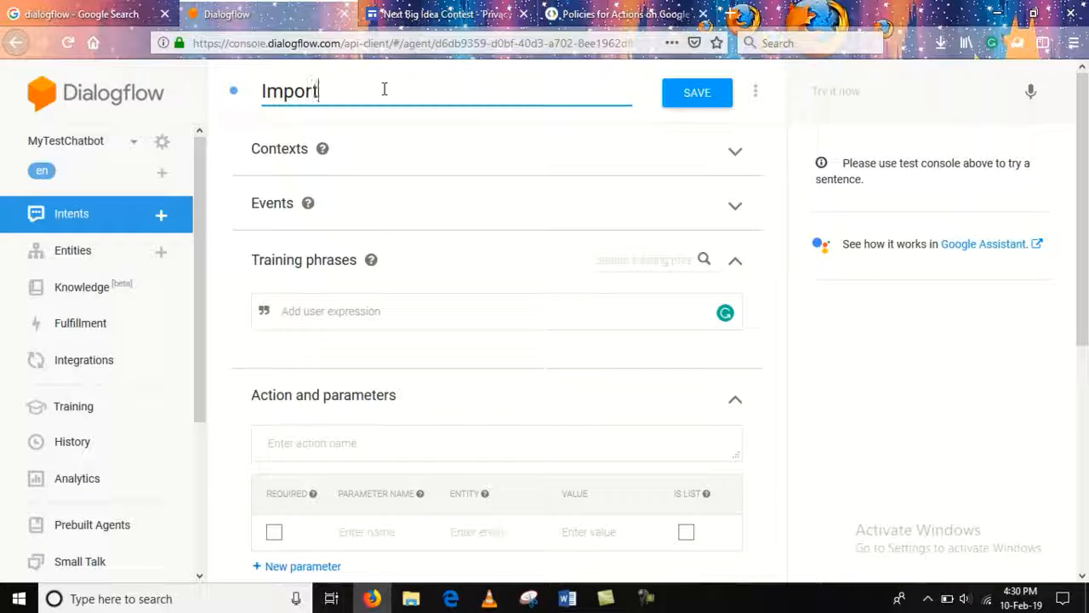
type("ance")
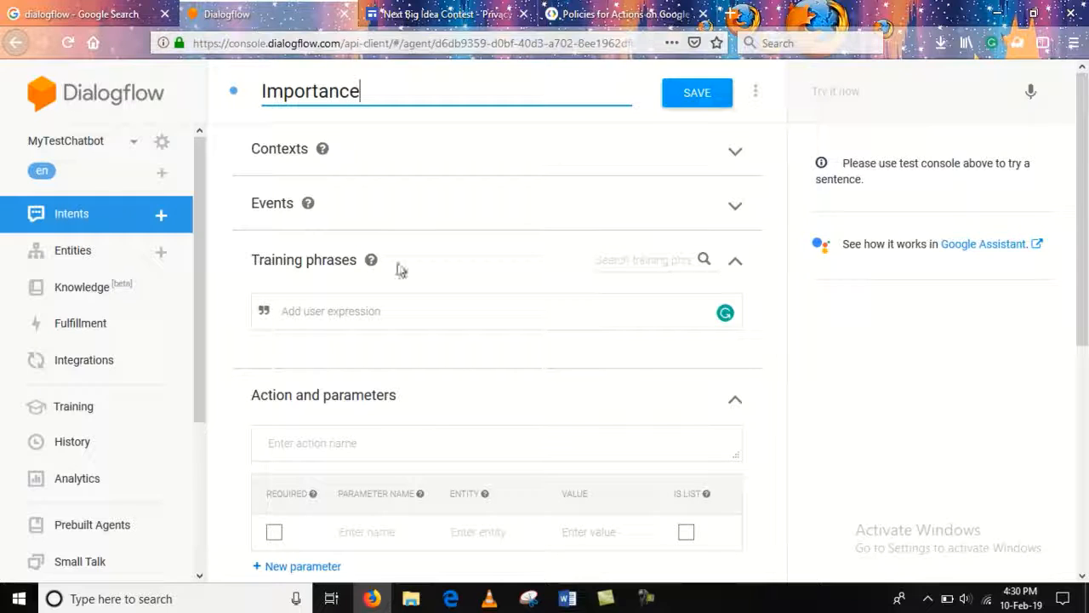
Add the training phrase "Importance of chatbot" to the Importance intent, correcting the spelling of "Importance"
left_click(325, 308)
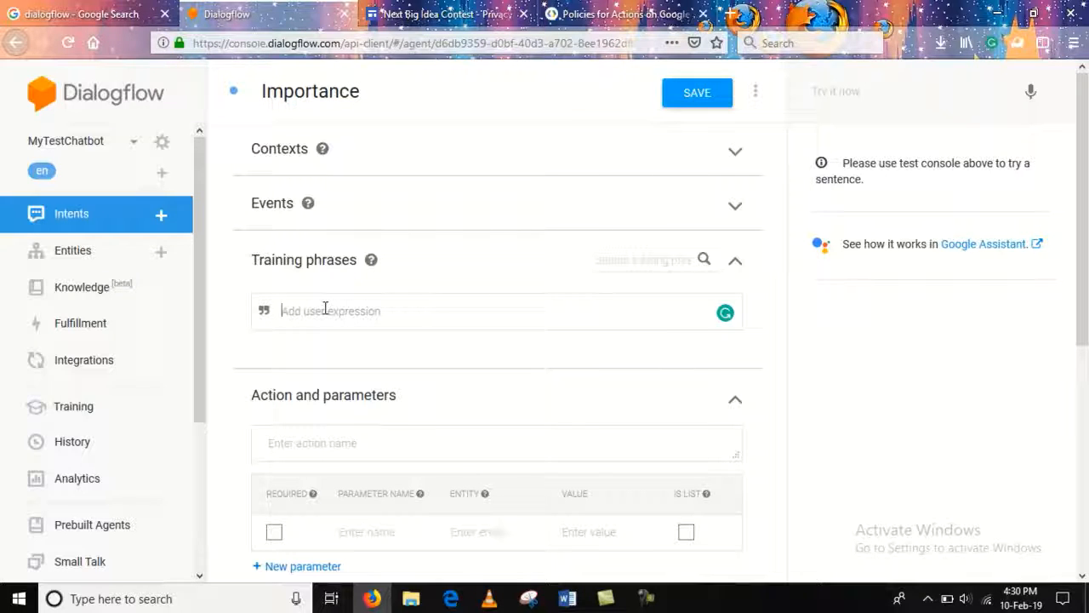
type("Imporatanc")
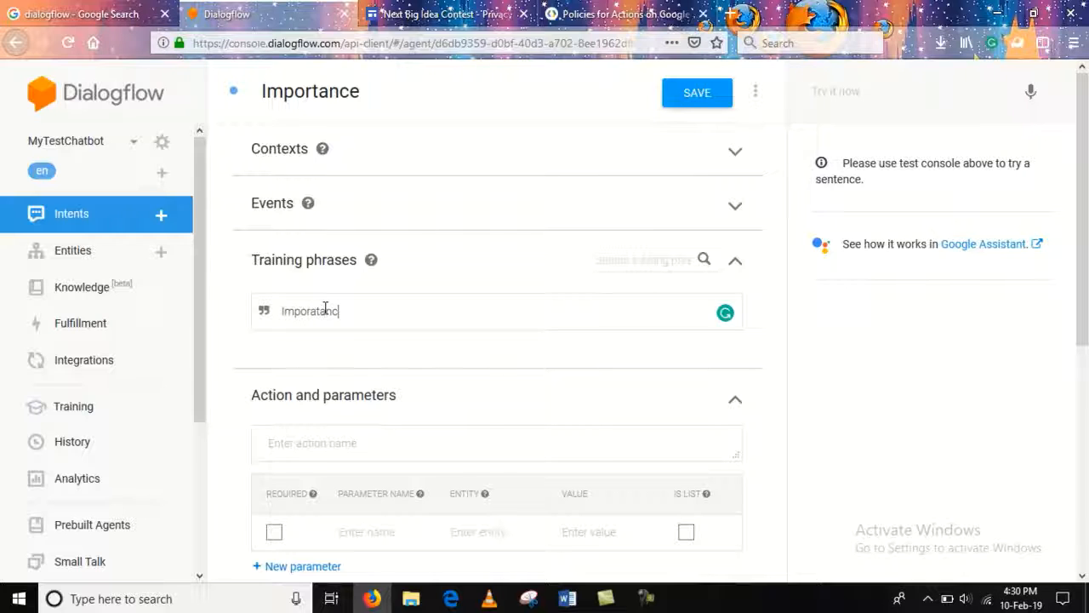
type("e of chatbot")
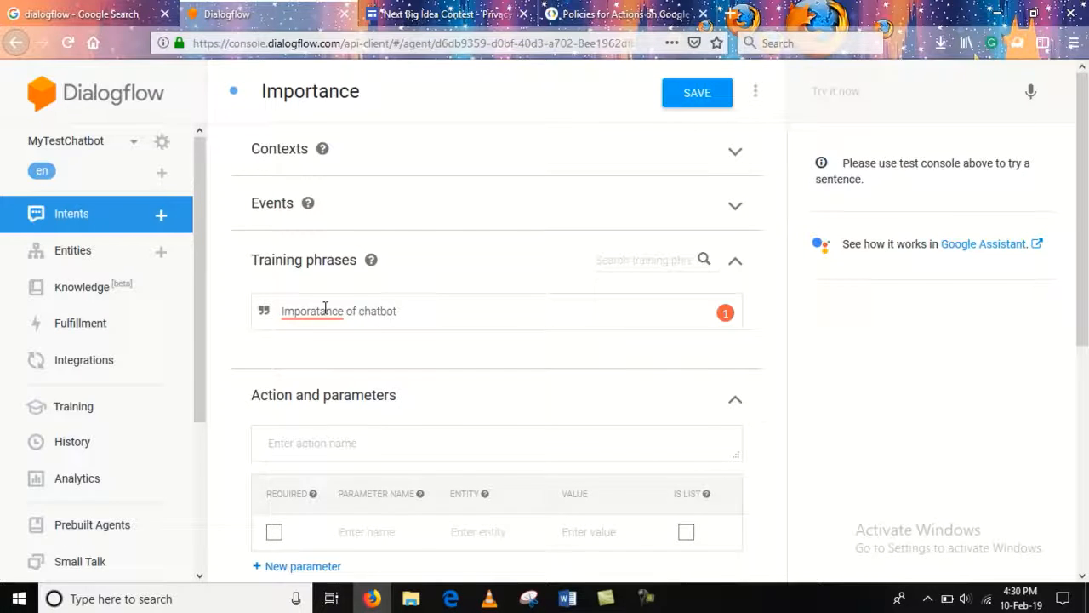
key("Return")
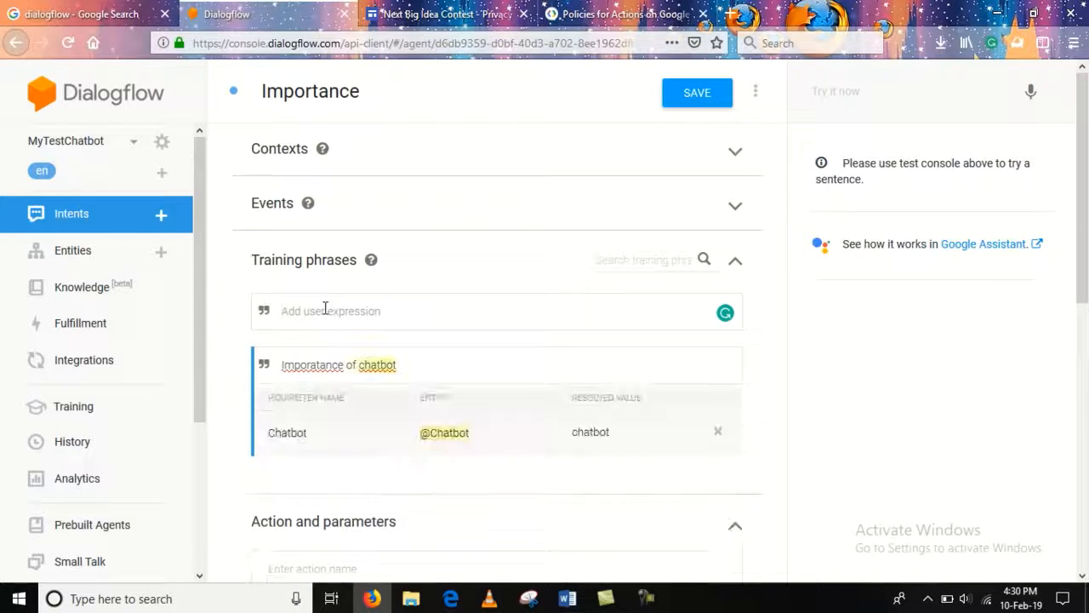
left_click(320, 366)
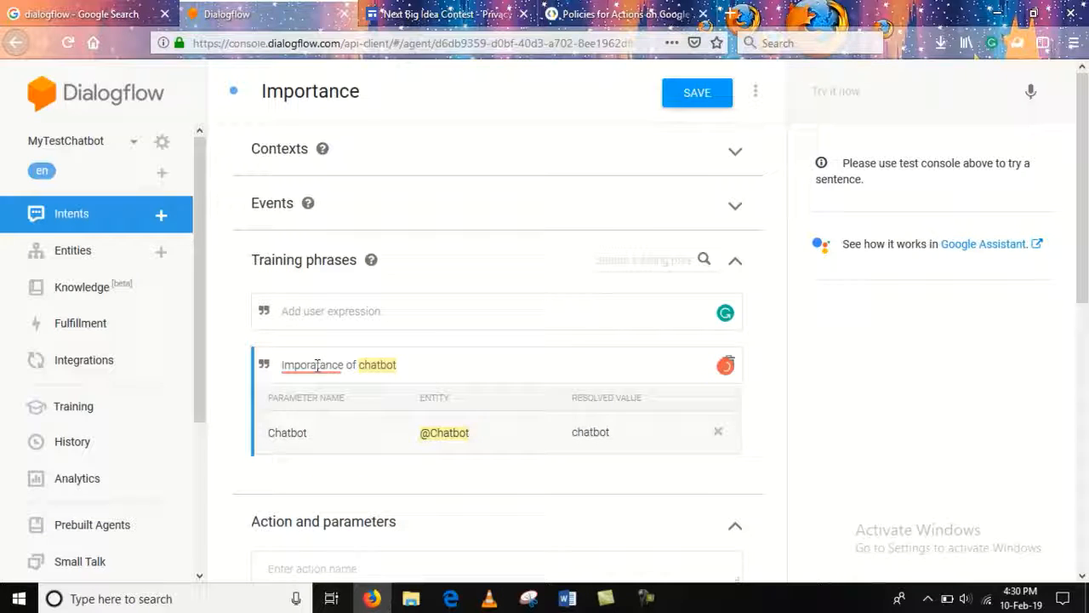
key("BackSpace")
Add the training phrase "Significance of chatbot" to the Importance intent
left_click(299, 319)
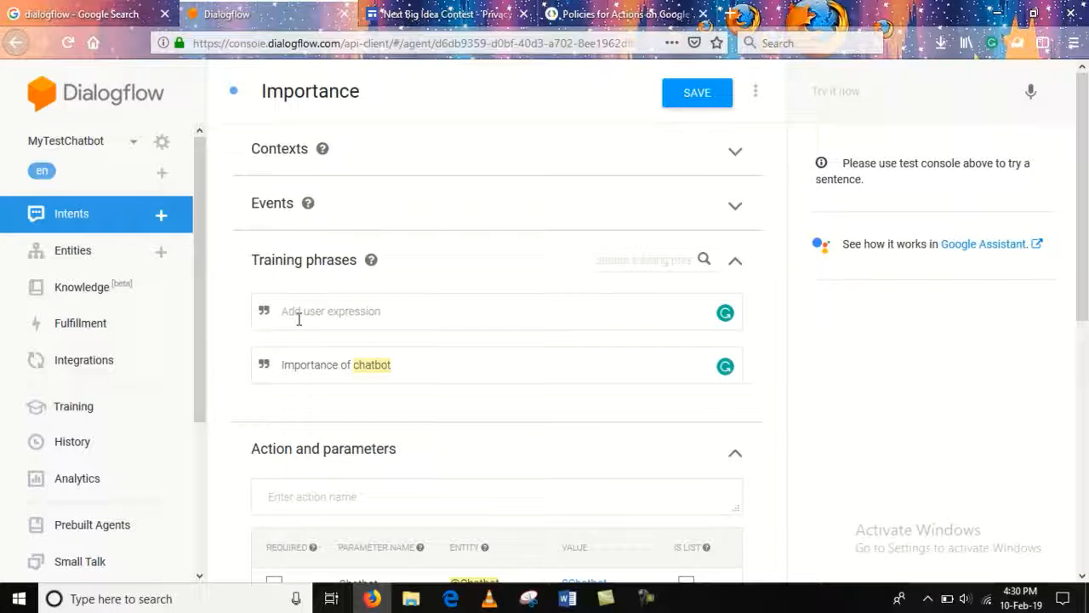
type("Sign")
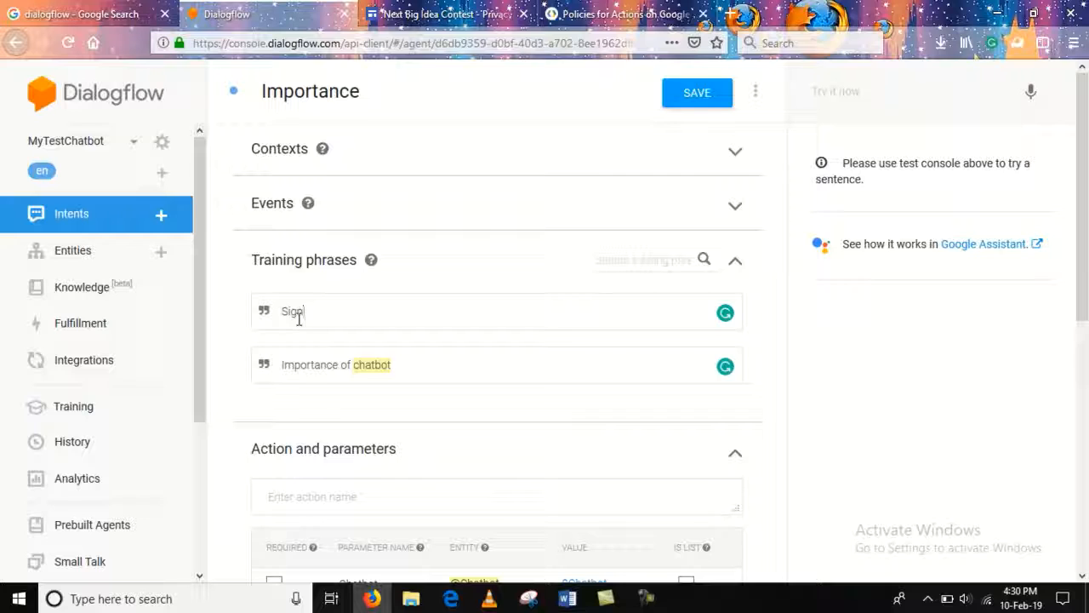
type("ificance of")
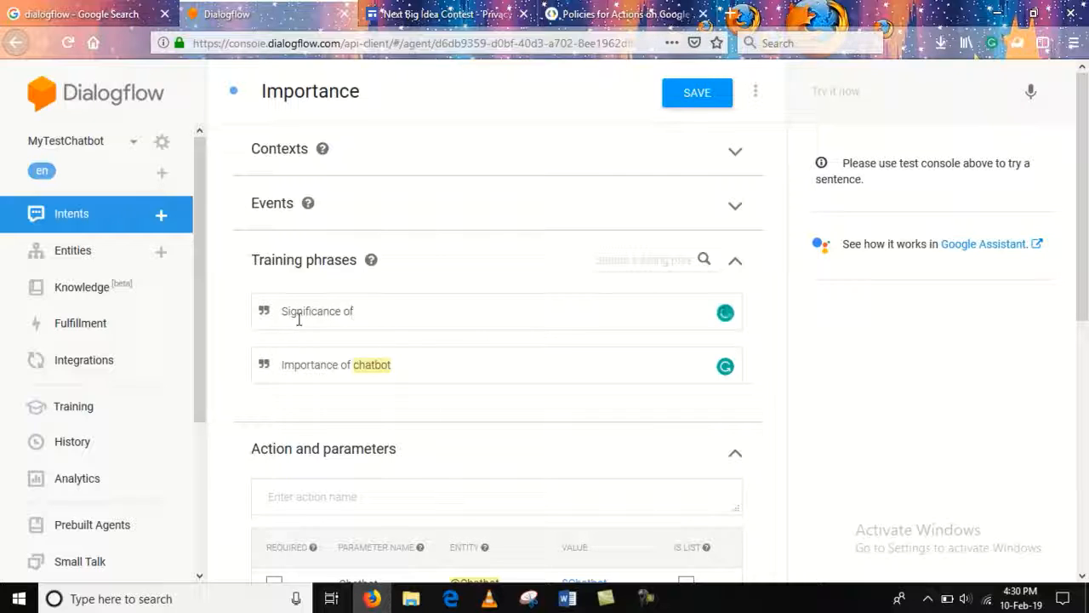
type(" chatbot")
key("Return")
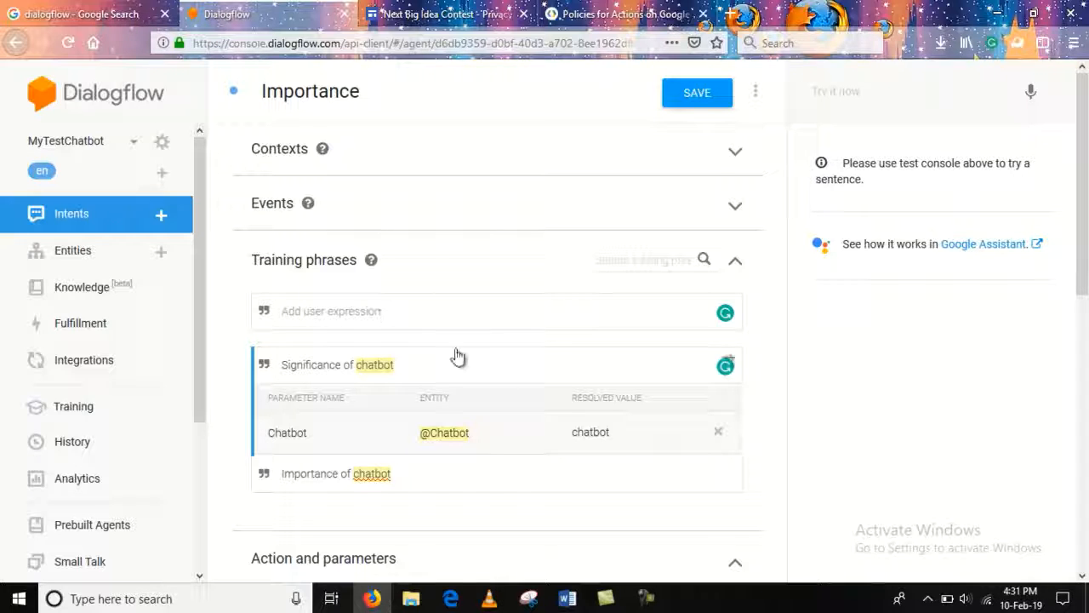
Add the training phrase "Why is chatbot essential?" to the Importance intent
scroll(455, 355, "down", 2)
scroll(455, 355, "down", 1)
scroll(377, 384, "up", 3)
left_click(307, 322)
type("Why")
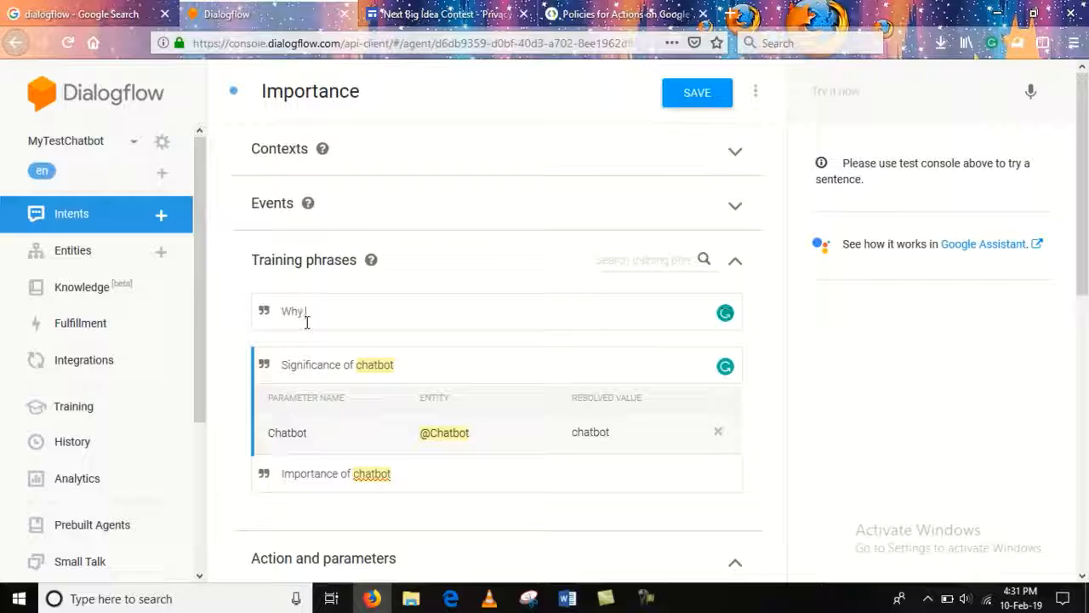
type(" is chatbot essent")
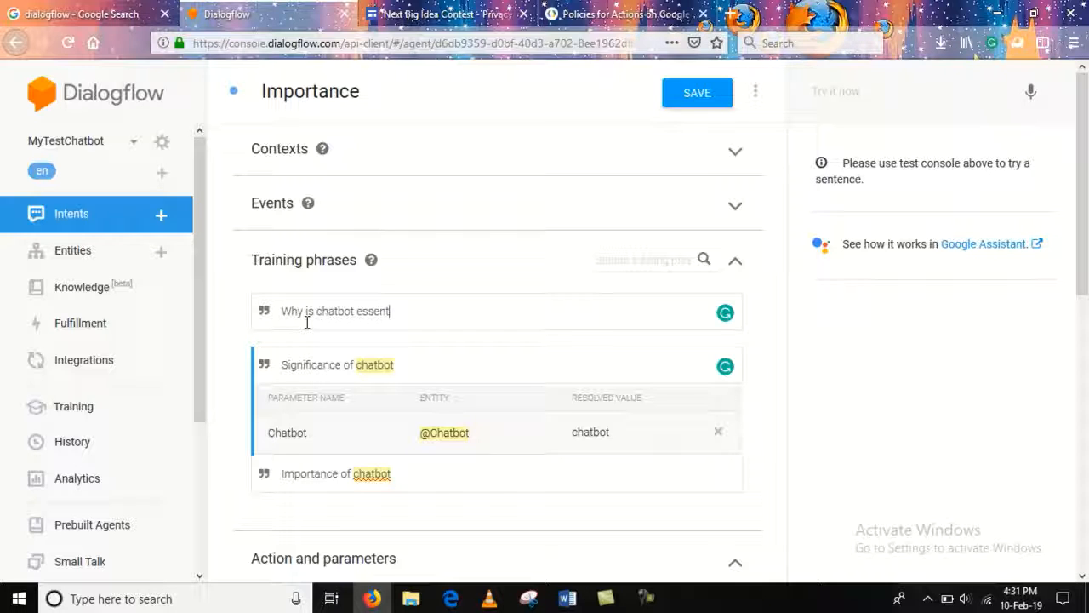
type("ial?")
Copy the paragraph starting "A chatbot is often described" from the Word document and paste it as the Importance intent's first text response
scroll(307, 322, "down", 5)
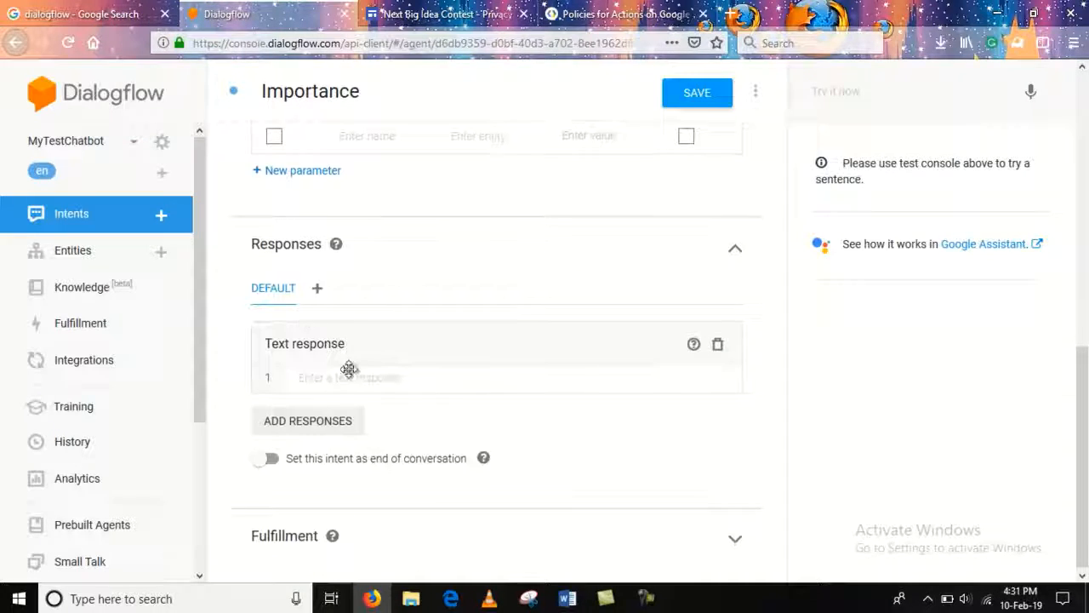
left_click(308, 378)
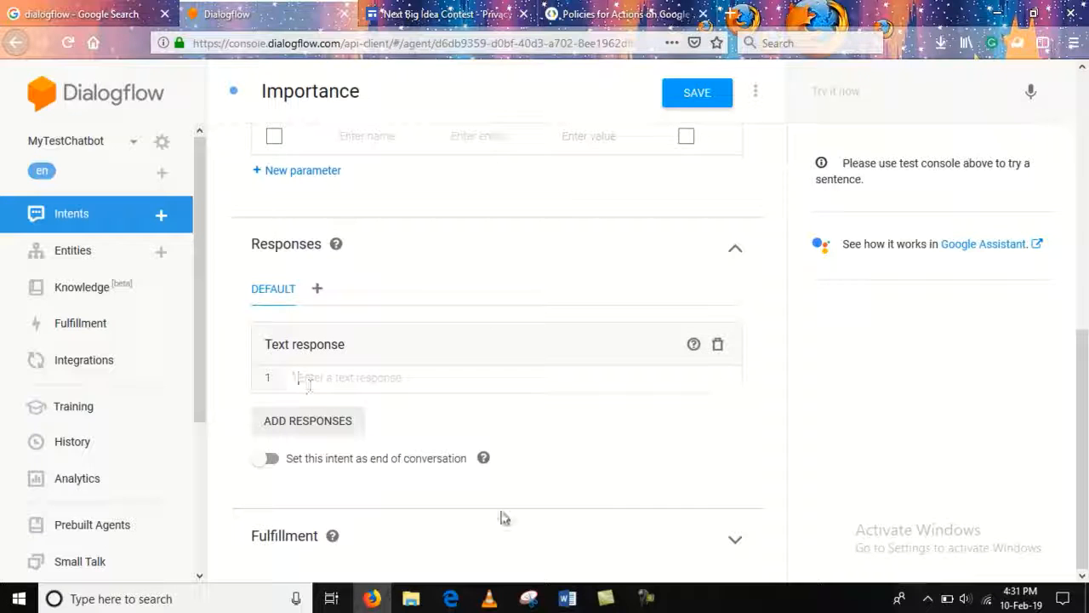
left_click(568, 598)
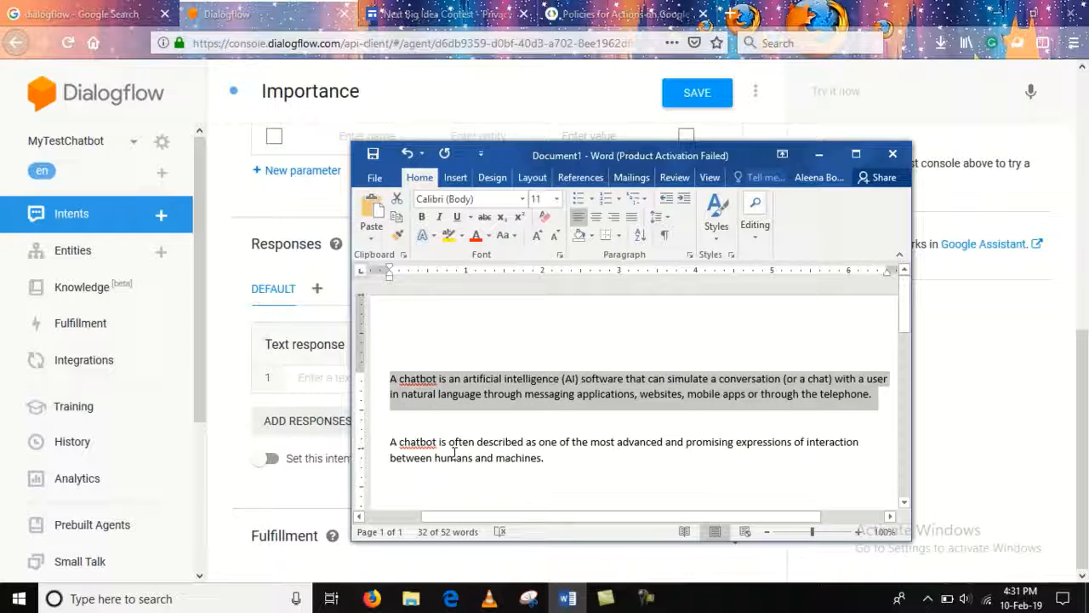
left_click_drag(453, 452, 571, 464)
key("ctrl+c")
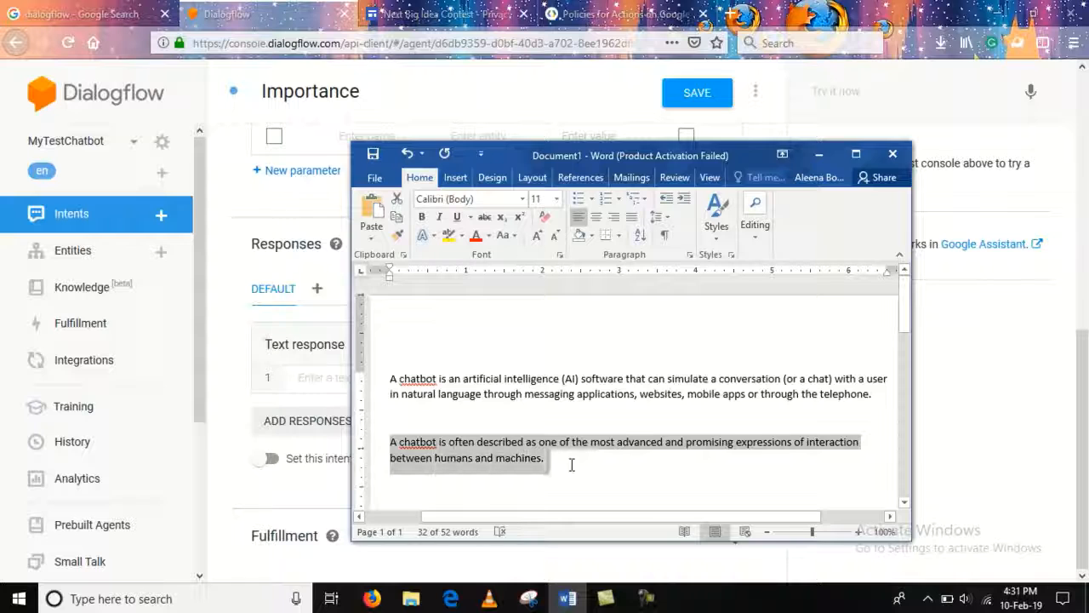
left_click(317, 381)
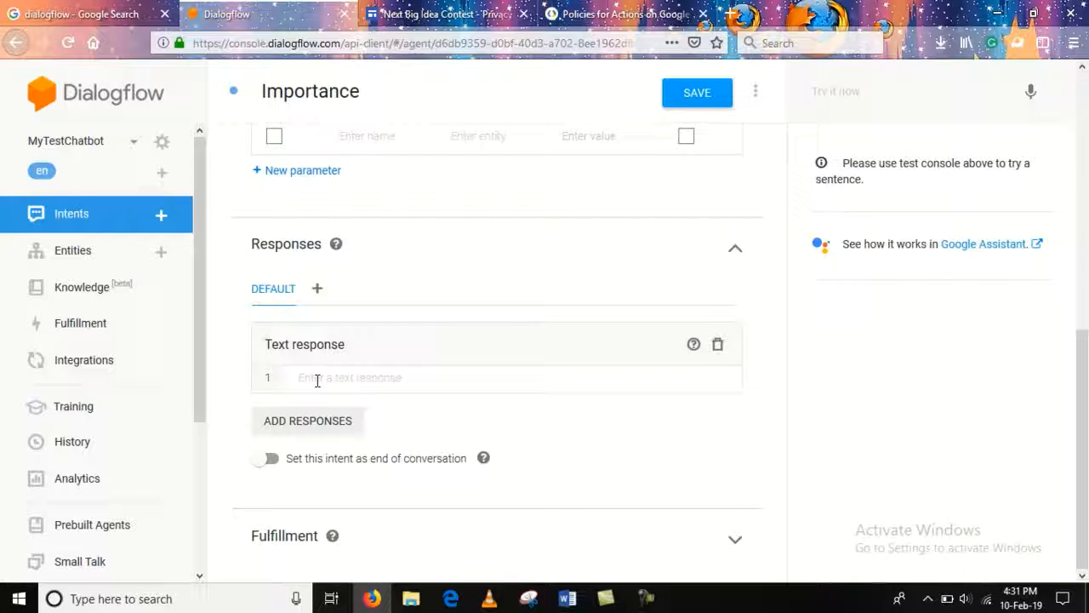
key("ctrl+v")
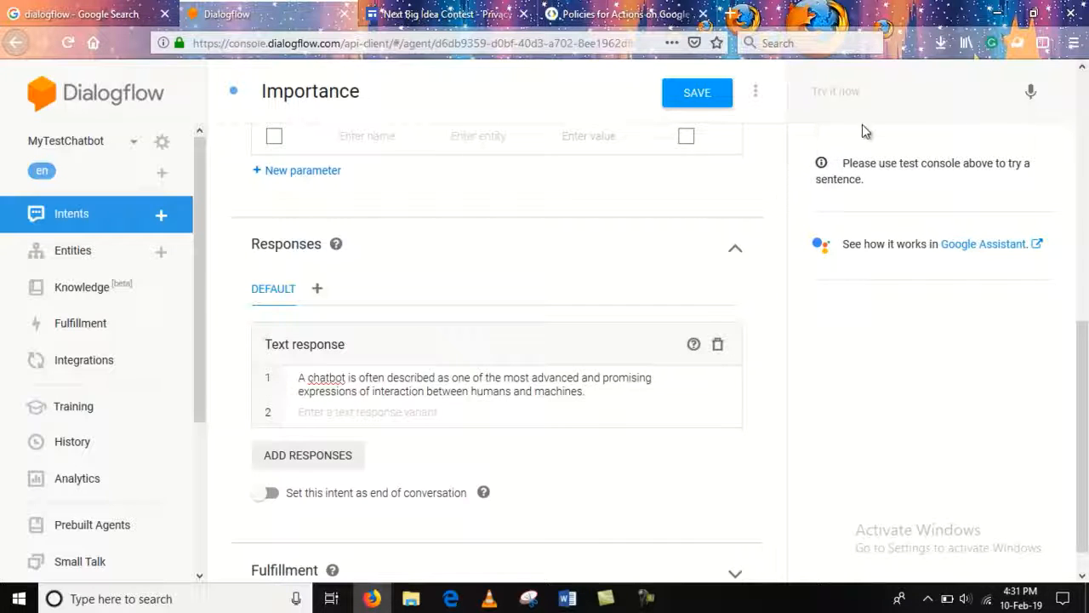
Send "hi" to the agent in the test console and save the Importance intent
left_click(835, 91)
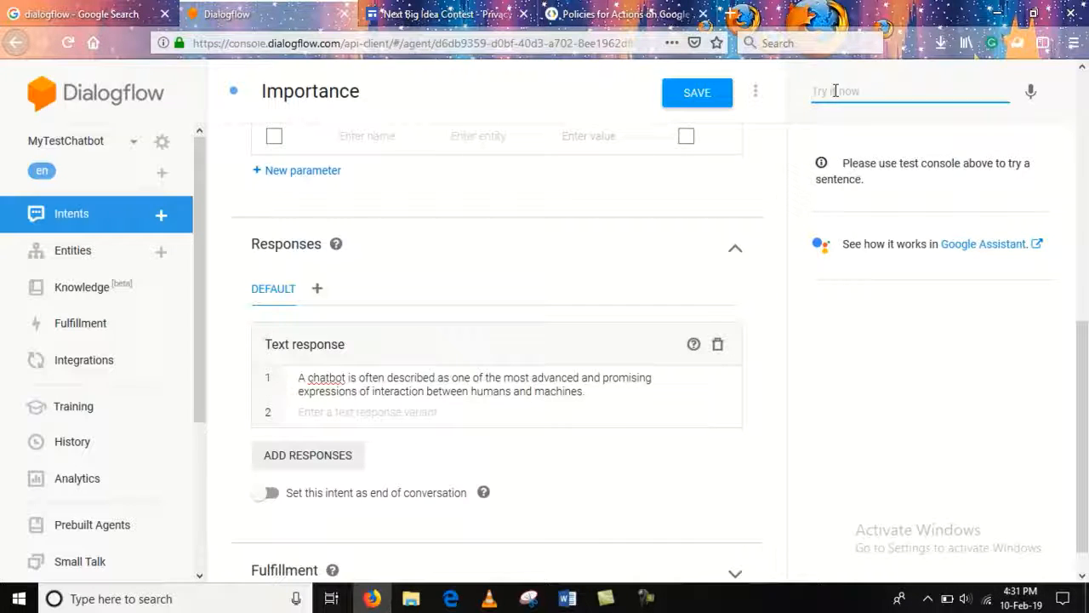
type("n")
key("Return")
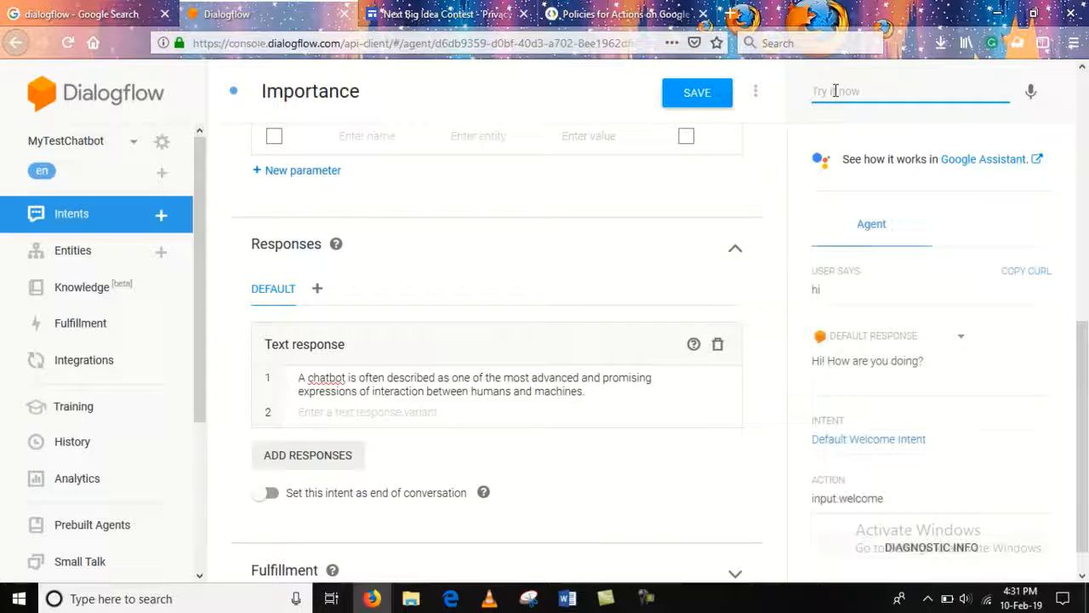
left_click(694, 107)
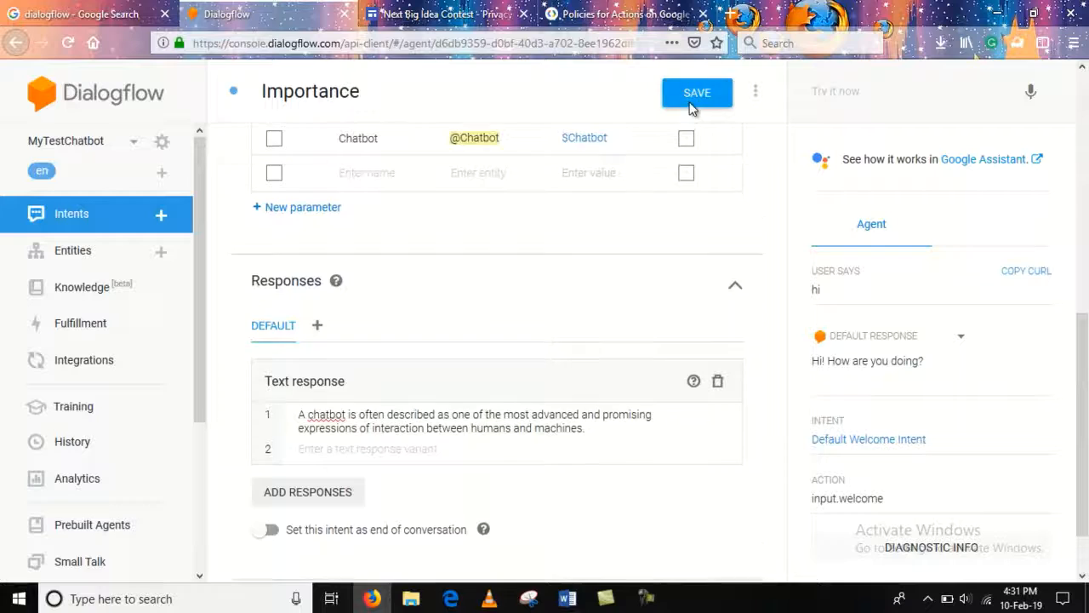
Test the saved agent with the messages "hi" and "about chatbot"
left_click(852, 89)
type("hi")
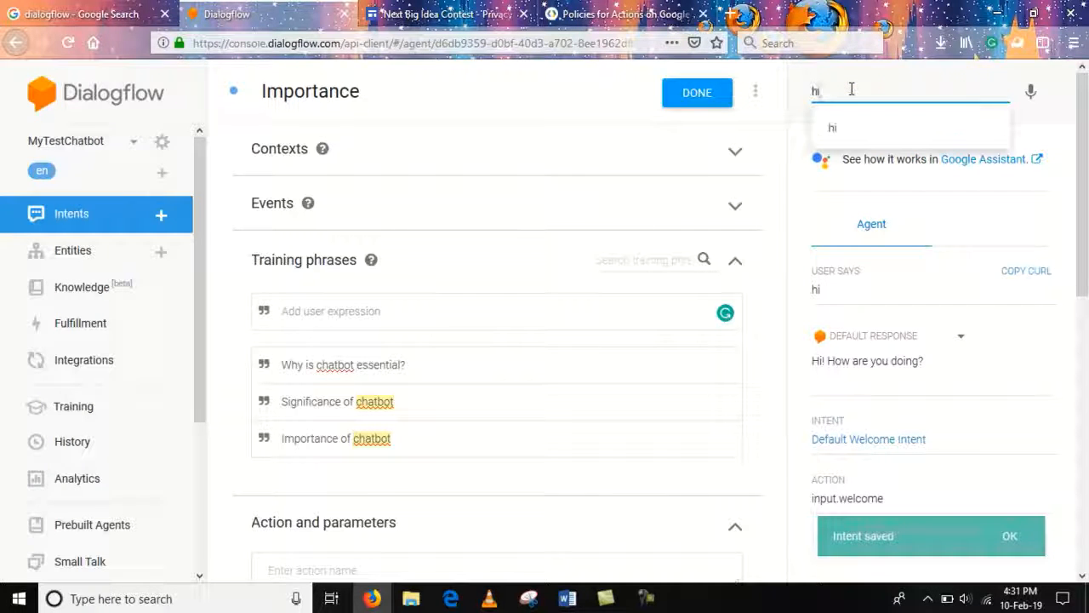
key("Return")
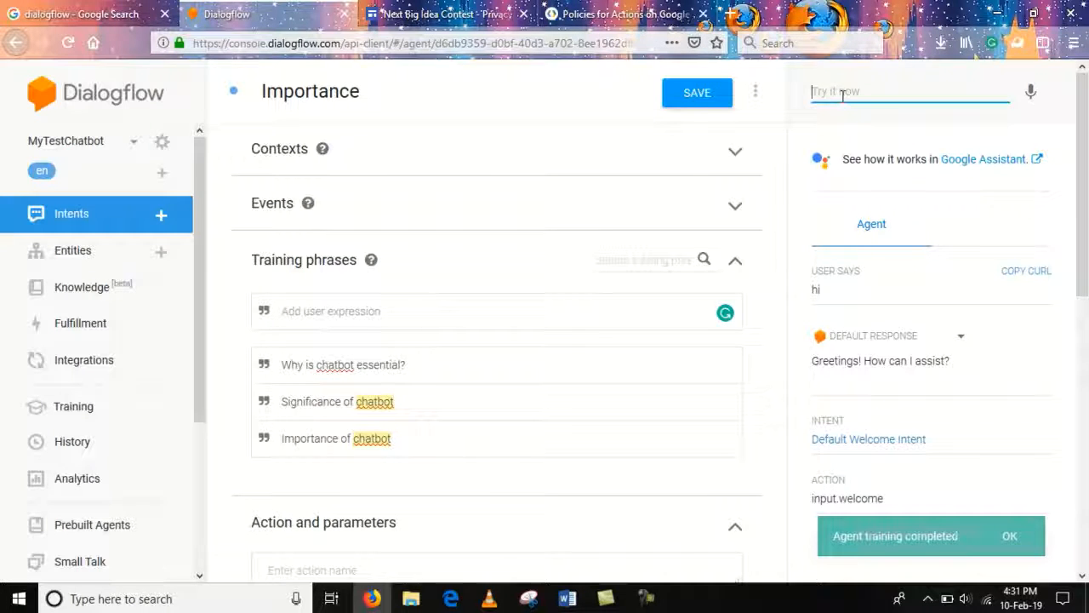
type("about chatbo")
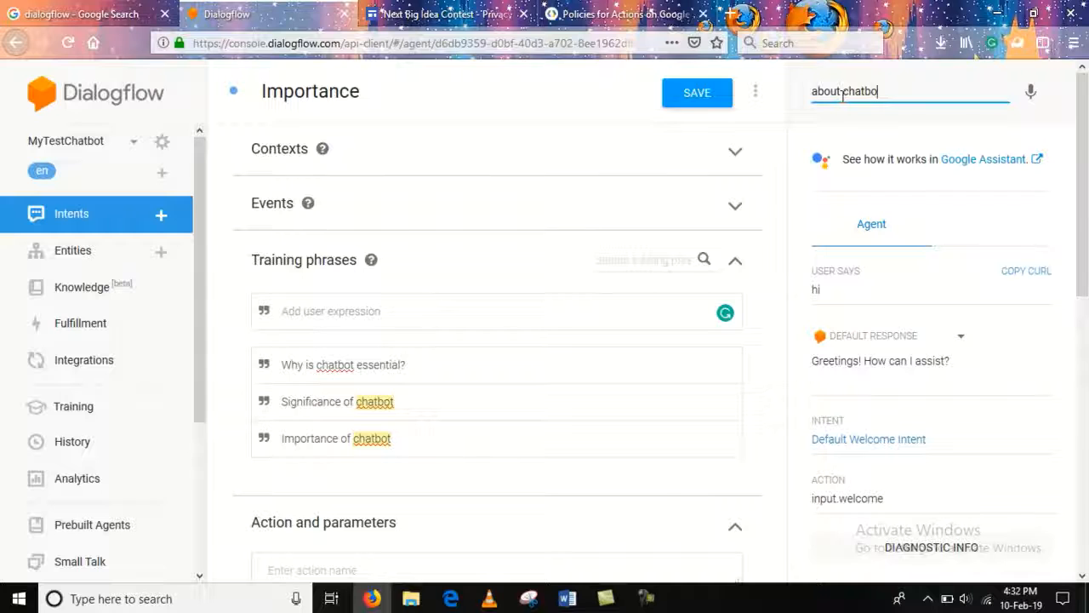
type("t")
key("Return")
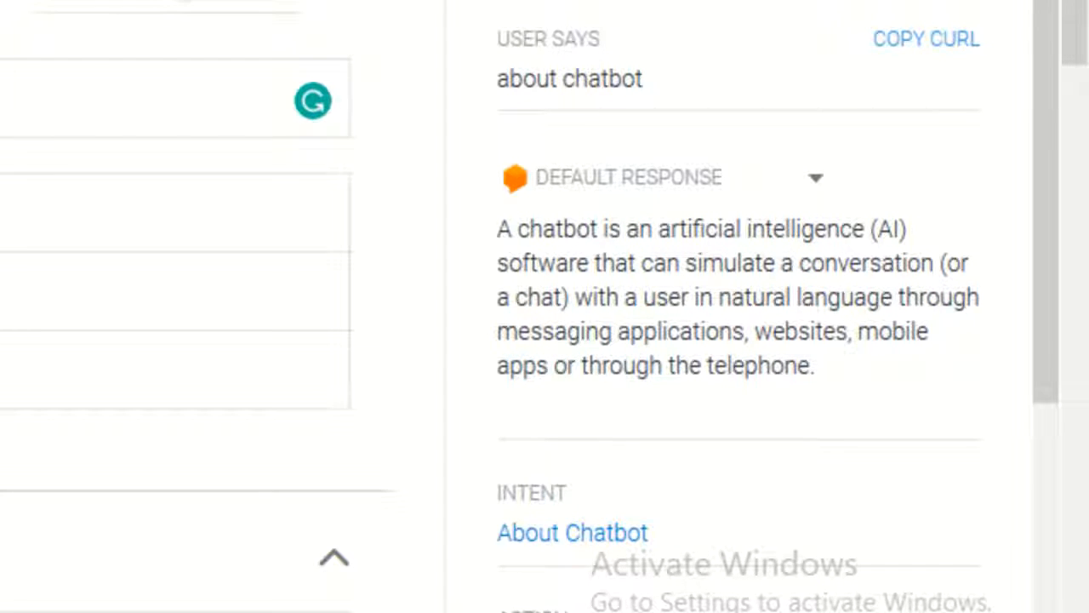
Test the agent with the question "Why is chatbot essential?" and review its response, matched intent and parameters
left_click(823, 91)
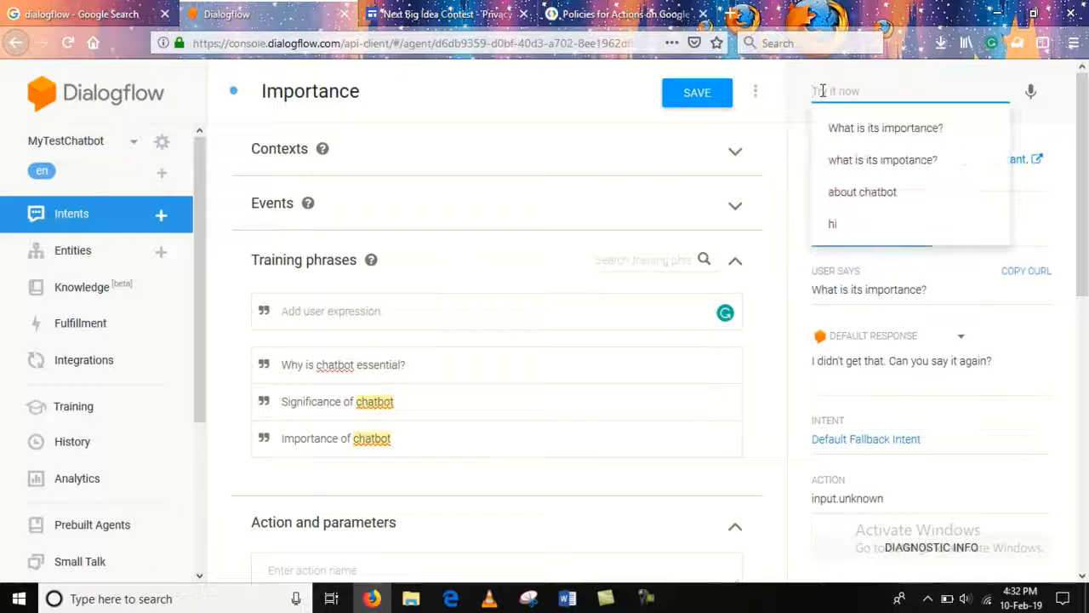
type("Wh")
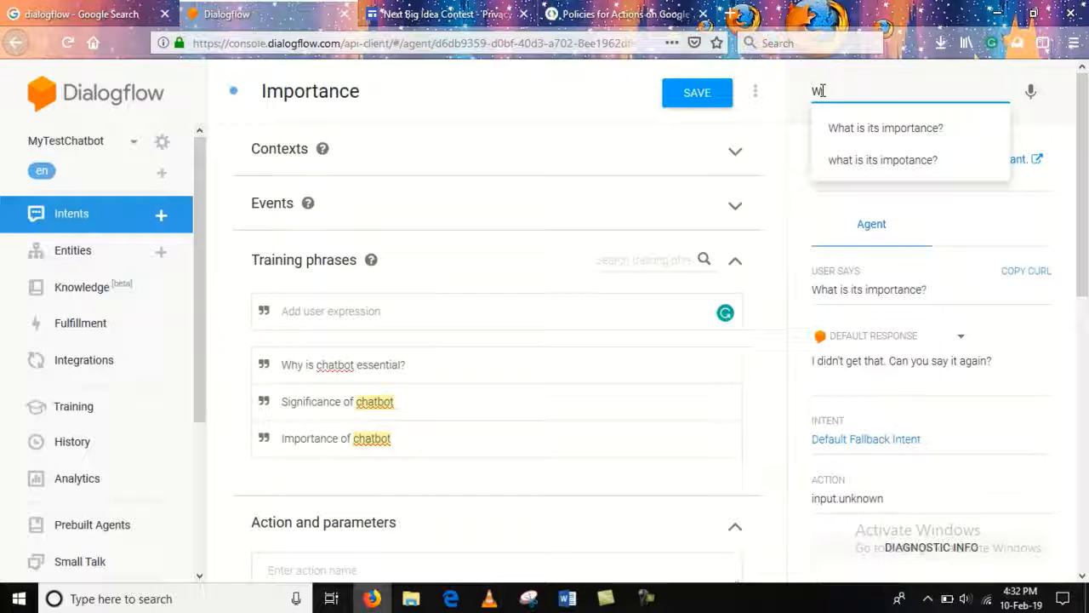
type("y i")
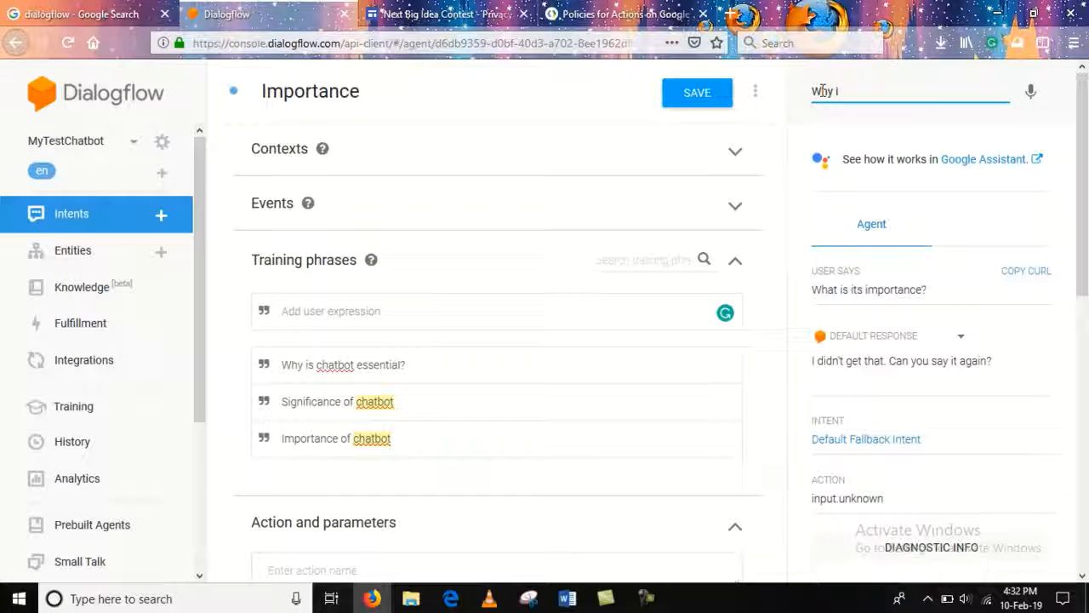
type("s")
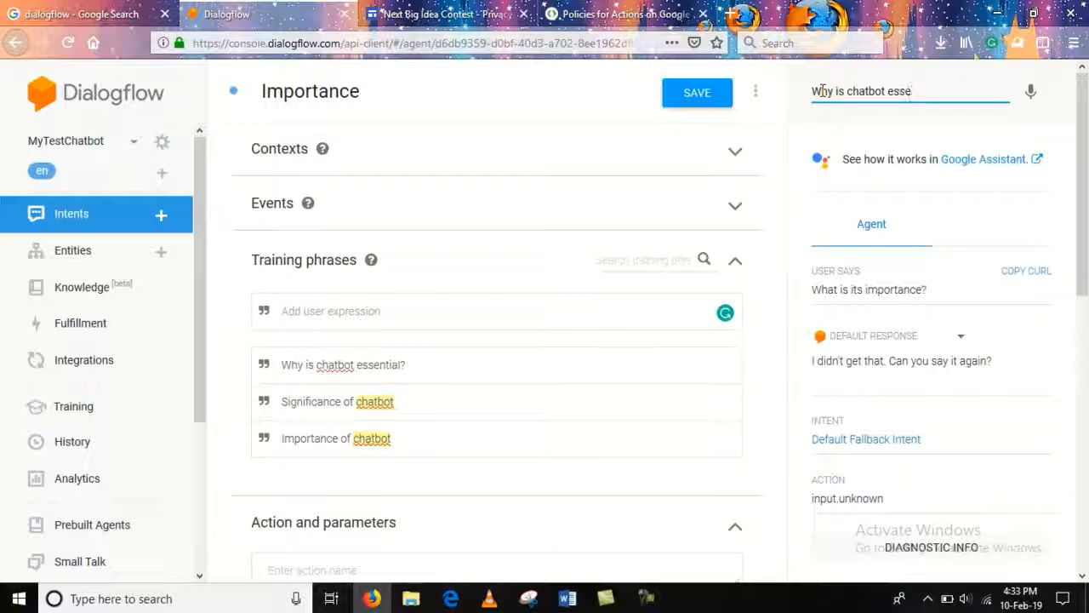
type("chatbot essential?")
key("Return")
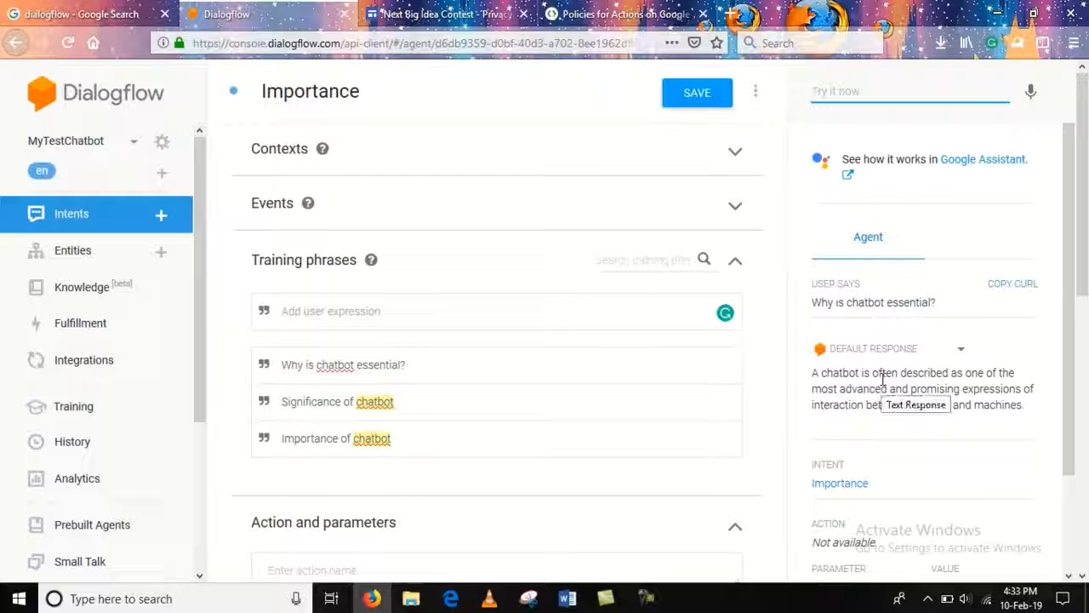
scroll(883, 381, "down", 3)
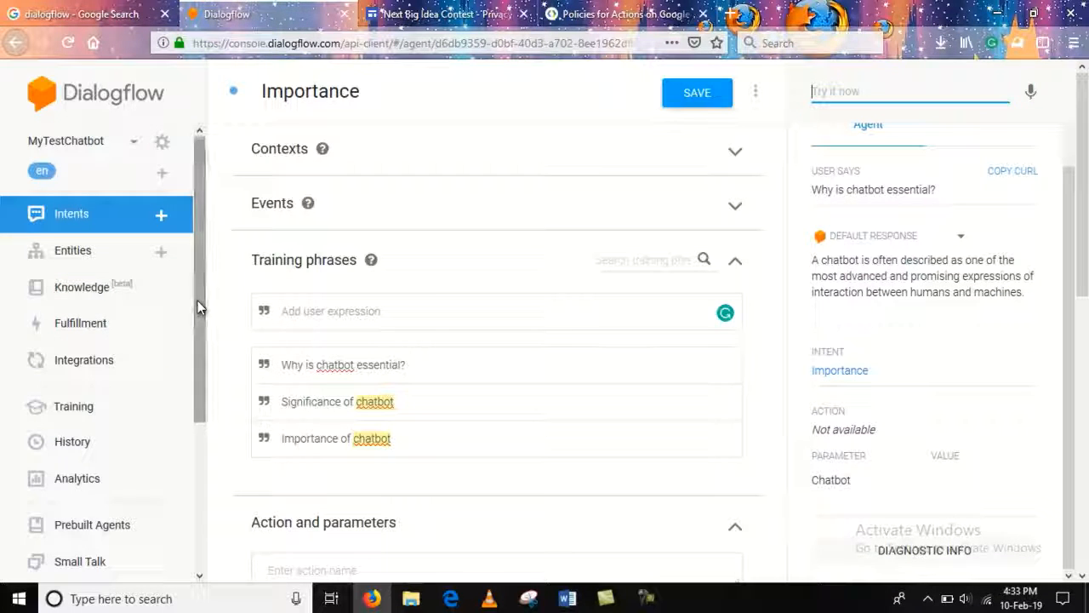
Open the agent's Integrations page and look through the available messaging and assistant platforms
left_click_drag(198, 300, 199, 353)
left_click(104, 300)
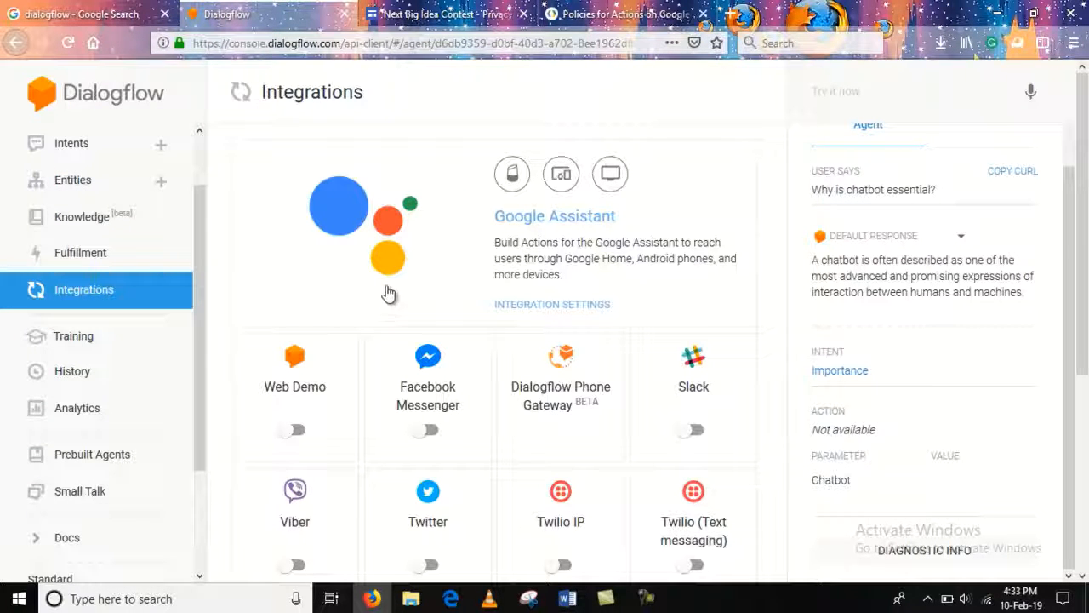
scroll(434, 392, "down", 3)
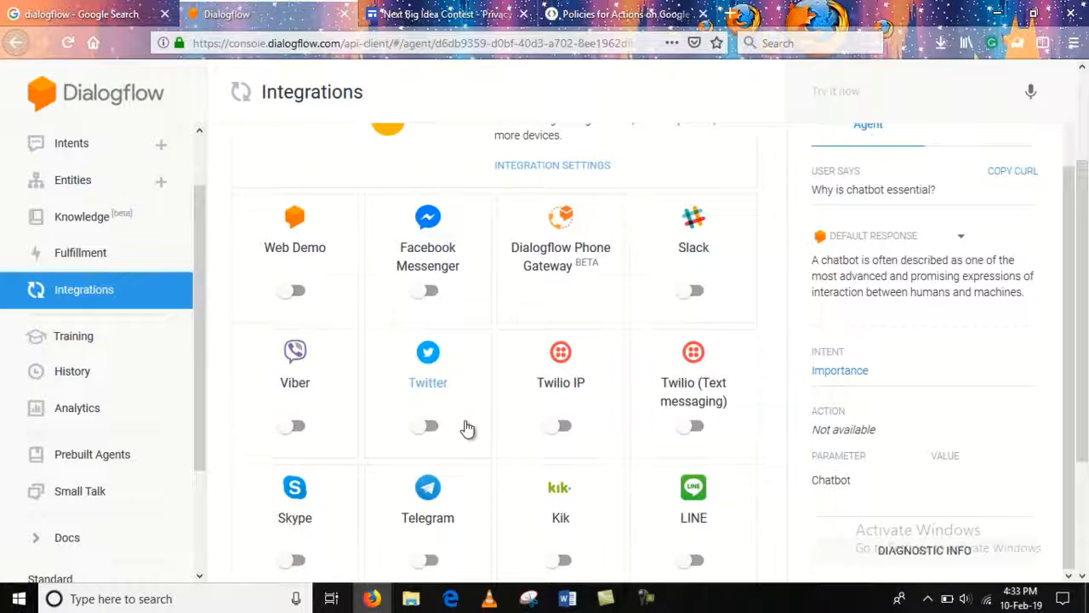
scroll(466, 430, "down", 2)
scroll(452, 479, "down", 2)
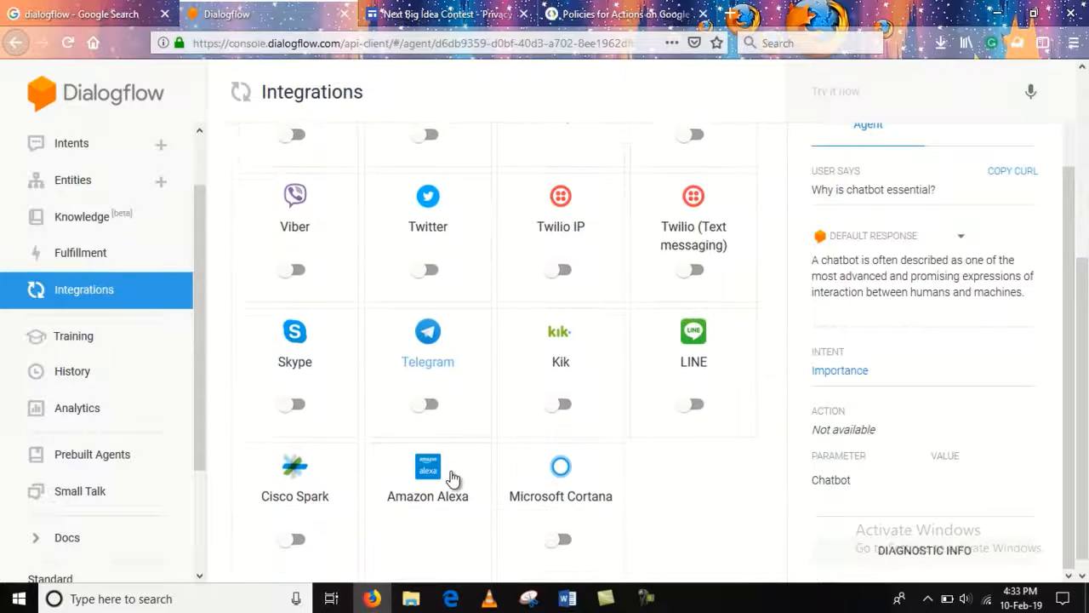
scroll(452, 479, "up", 7)
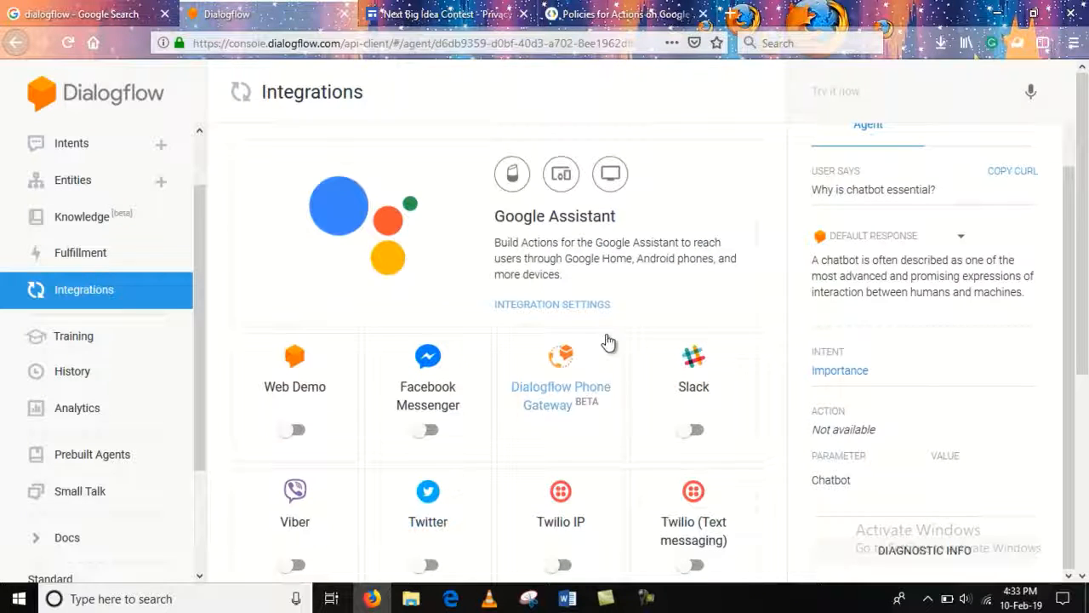
Open the Google Assistant integration settings and launch its test with auto-preview changes enabled
left_click(554, 306)
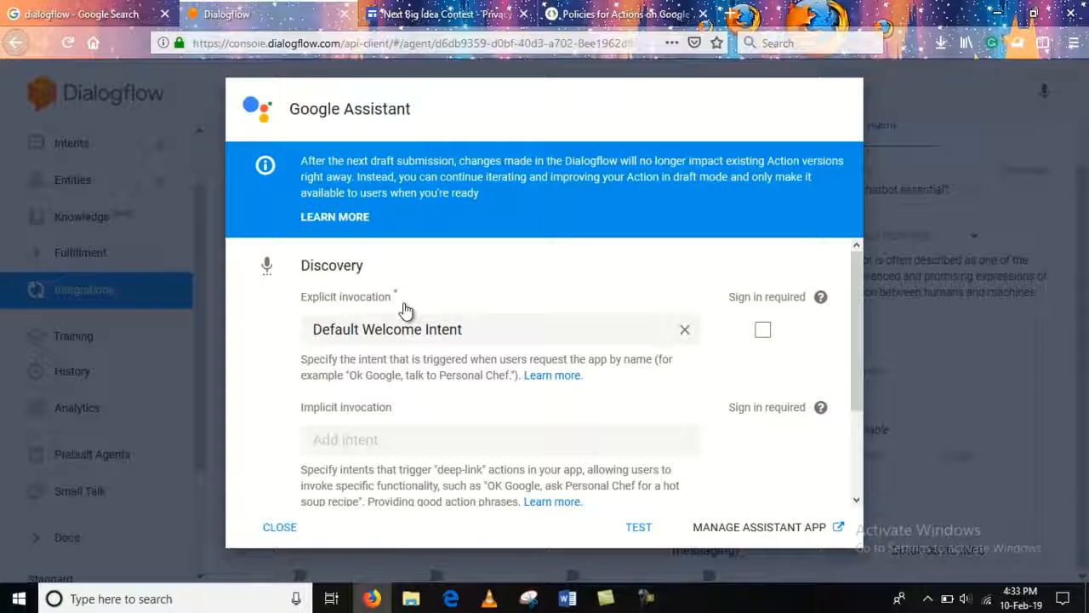
scroll(540, 428, "down", 2)
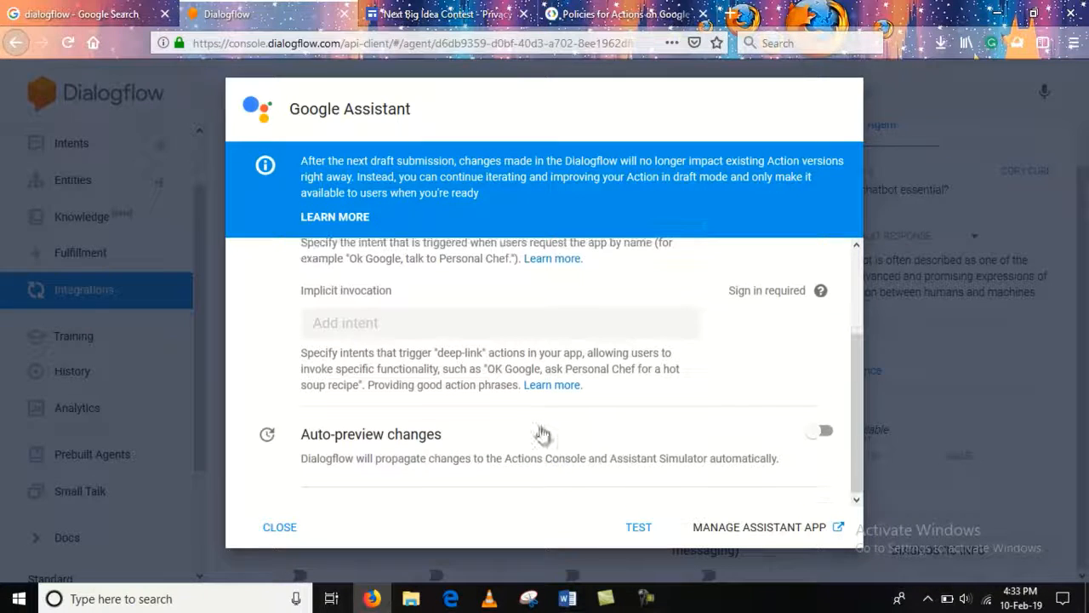
left_click(641, 531)
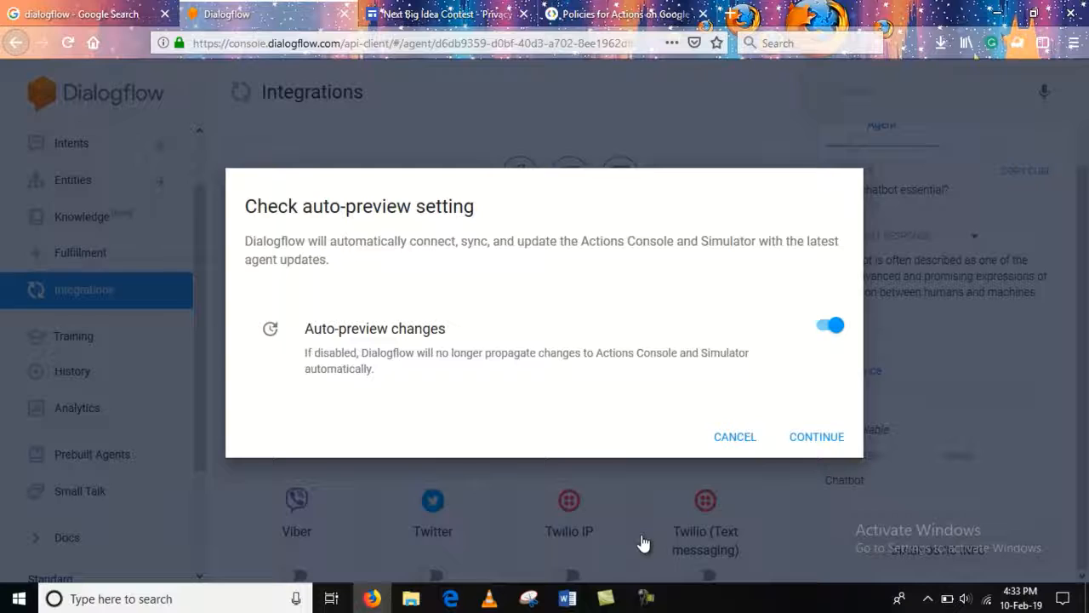
left_click(799, 438)
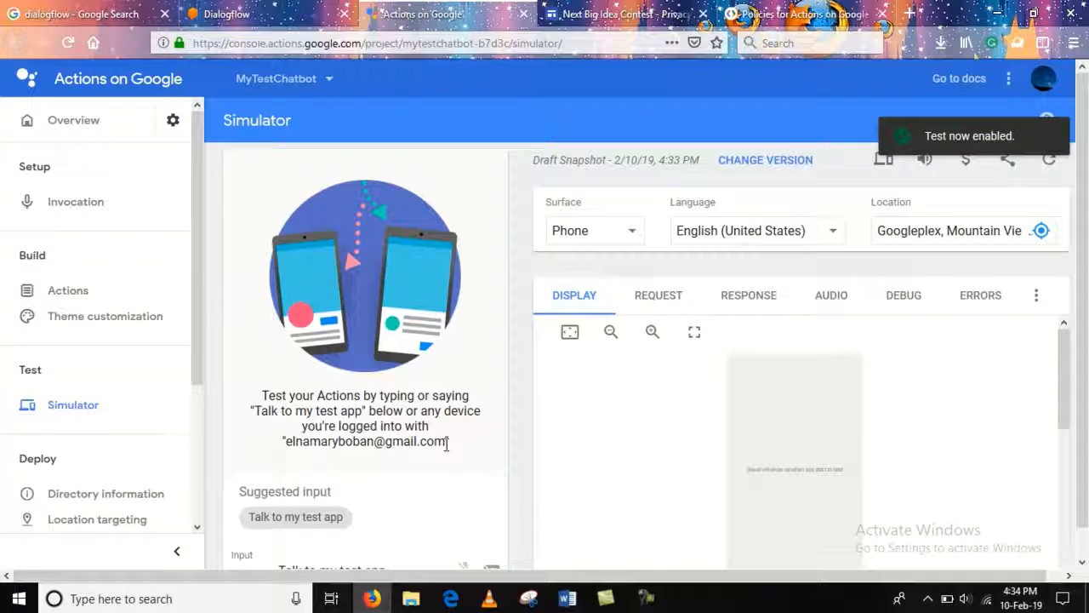
Start a conversation in the Actions on Google simulator with "Talk to my test app"
scroll(445, 443, "down", 1)
left_click(398, 539)
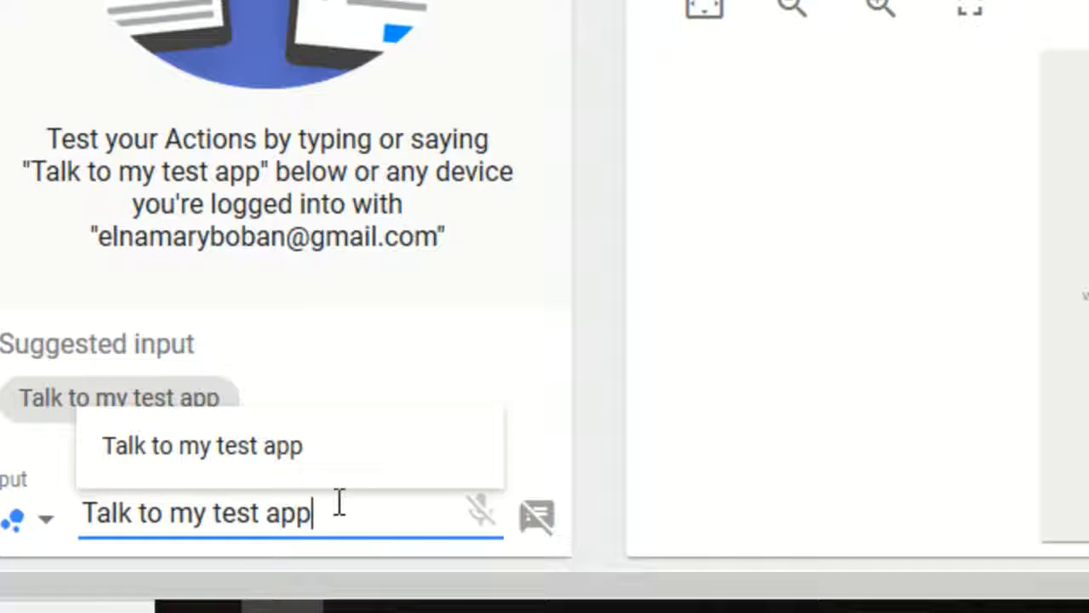
key("Return")
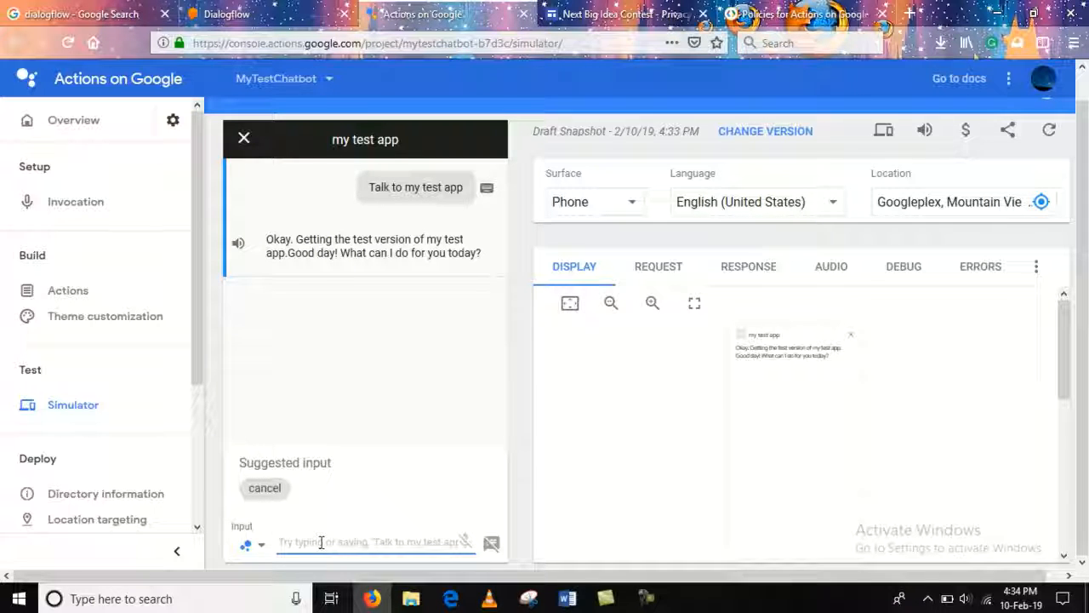
Ask the test app "what is a chatbot?" in the simulator conversation
type("w")
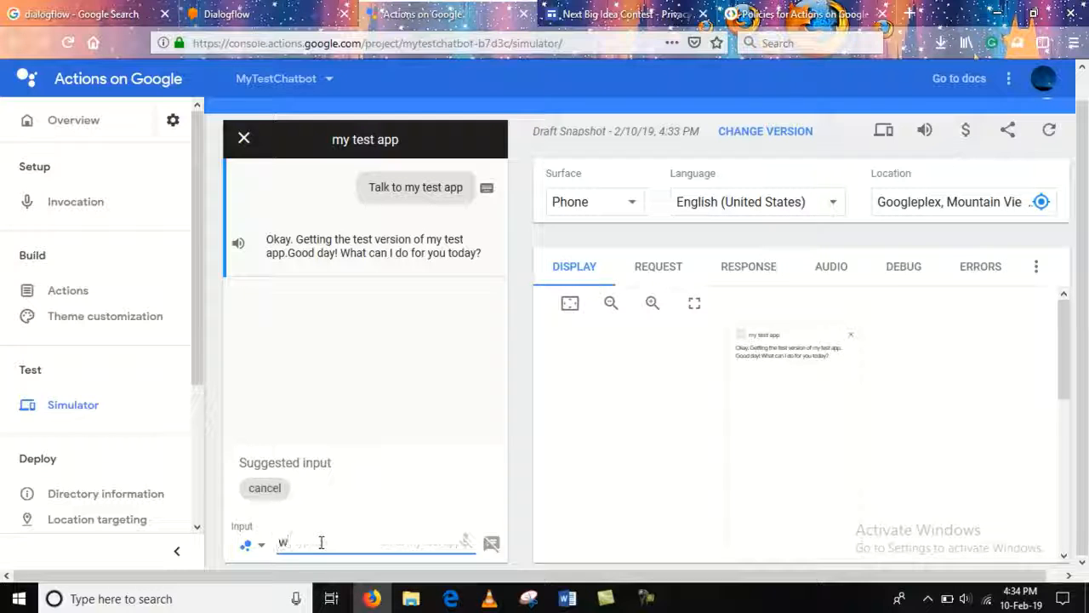
type("hat i")
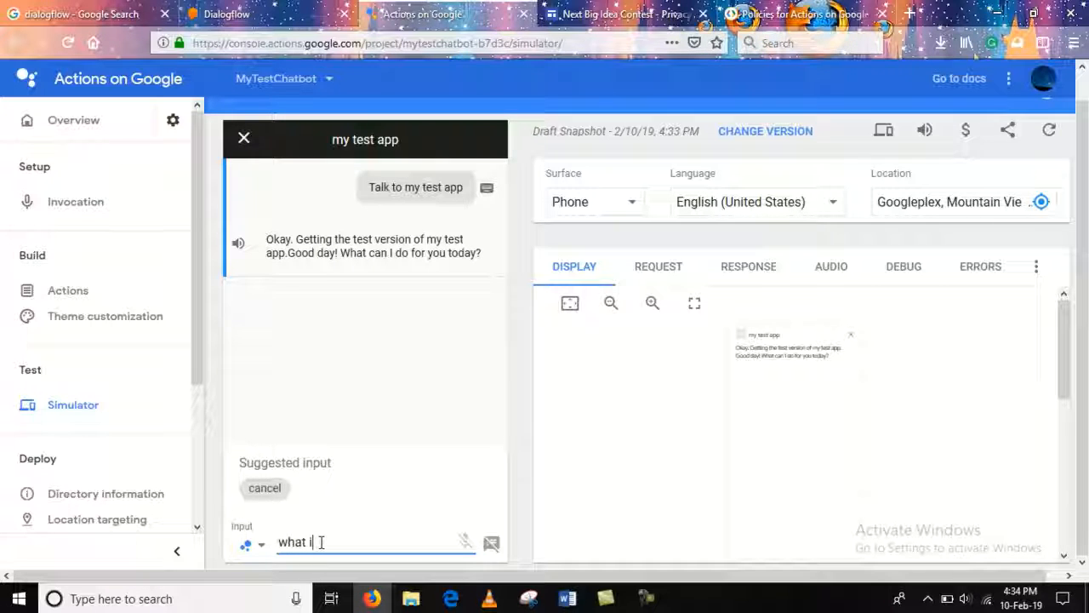
type("s a chat")
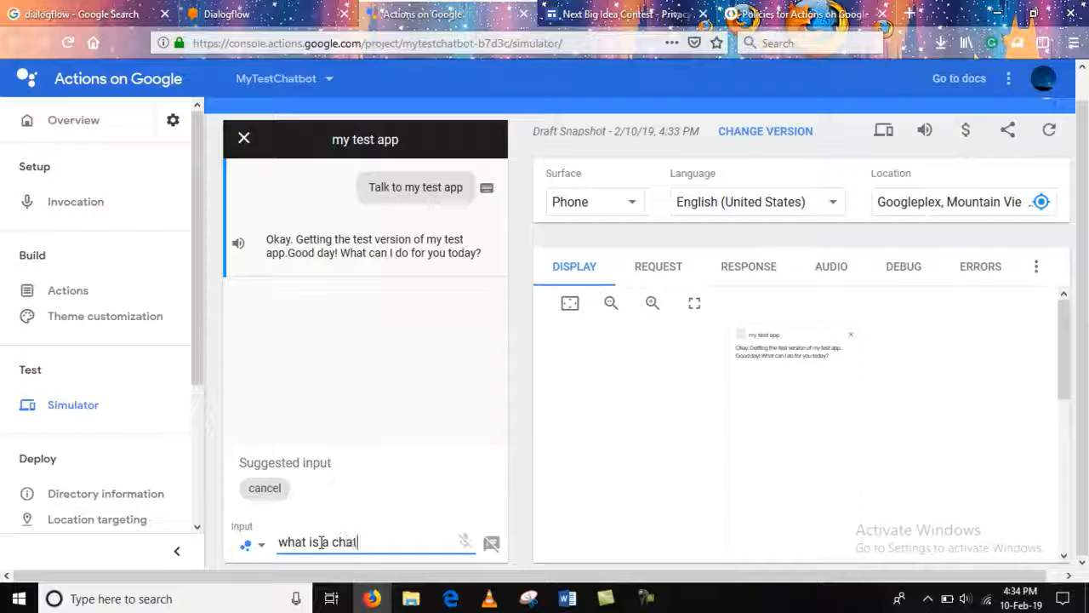
type("bot?")
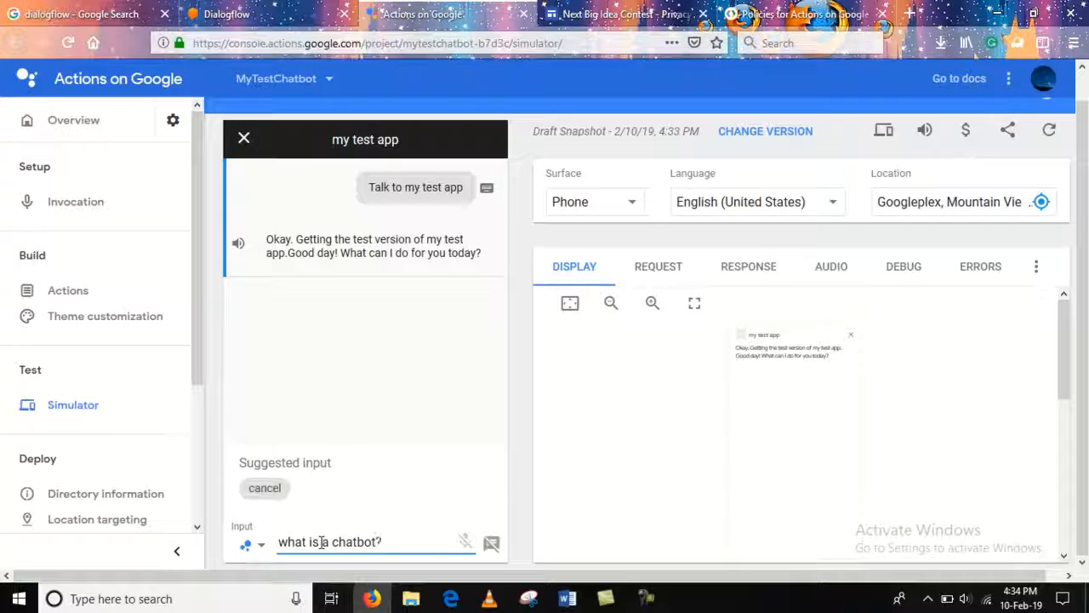
key("Return")
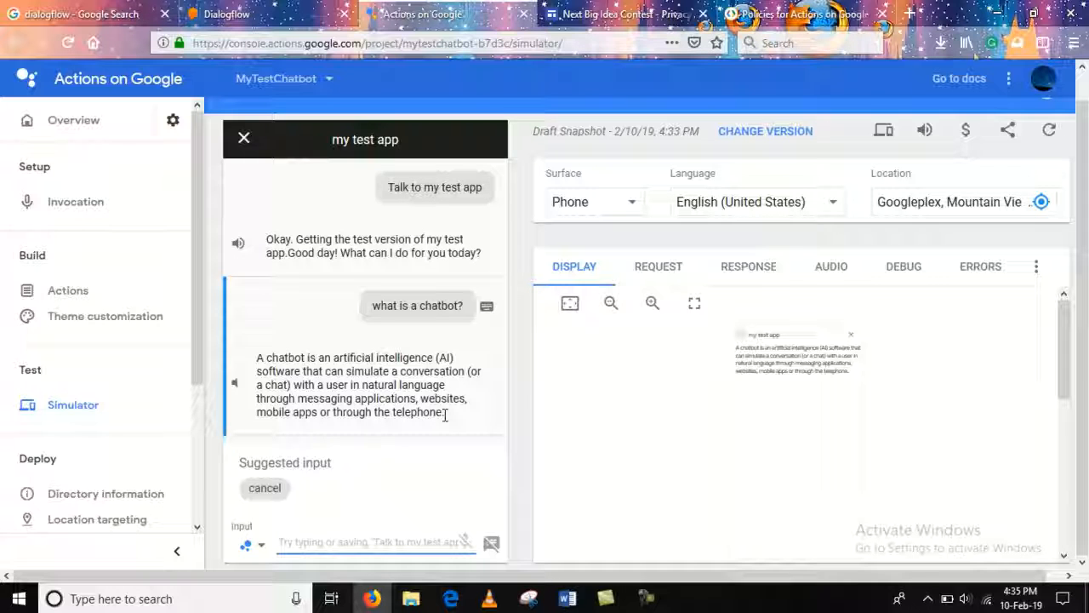
Back in Dialogflow, append "How else can I help you?" to the About Chatbot intent's text response and save the intent
left_click(274, 11)
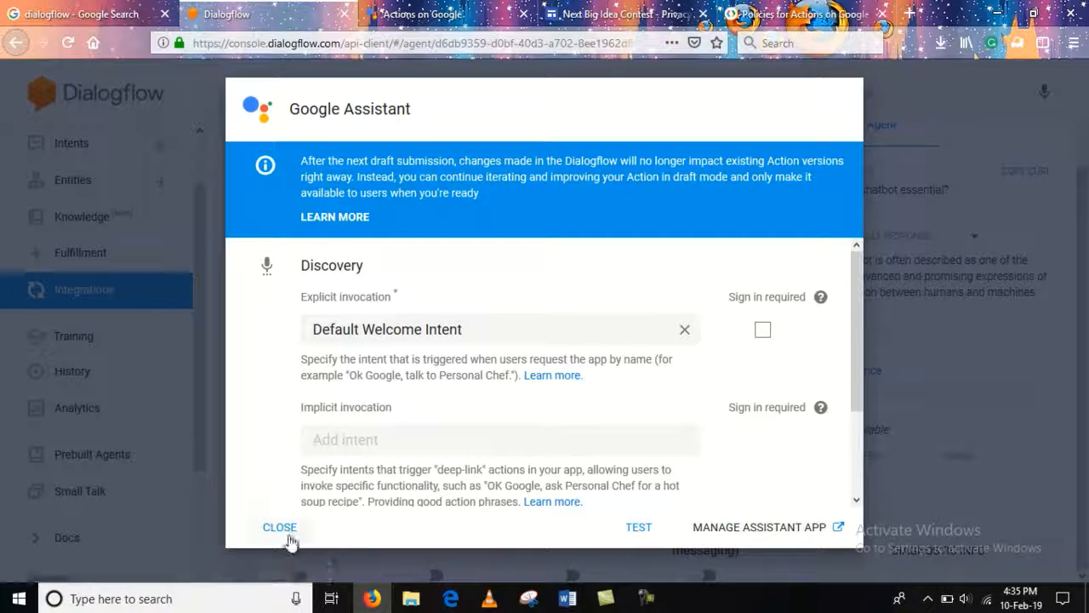
left_click(283, 531)
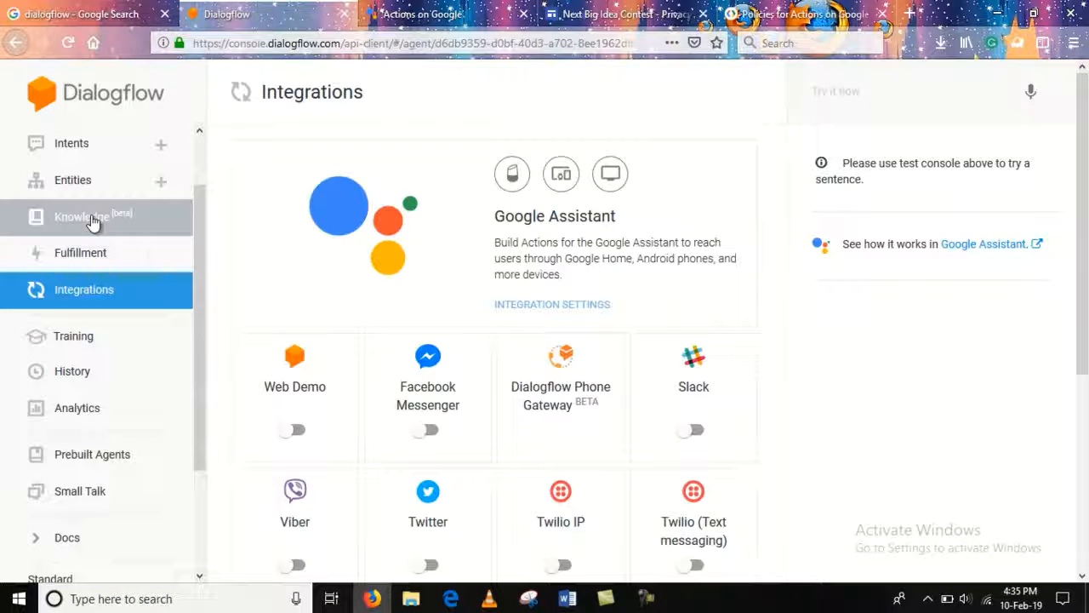
left_click(98, 145)
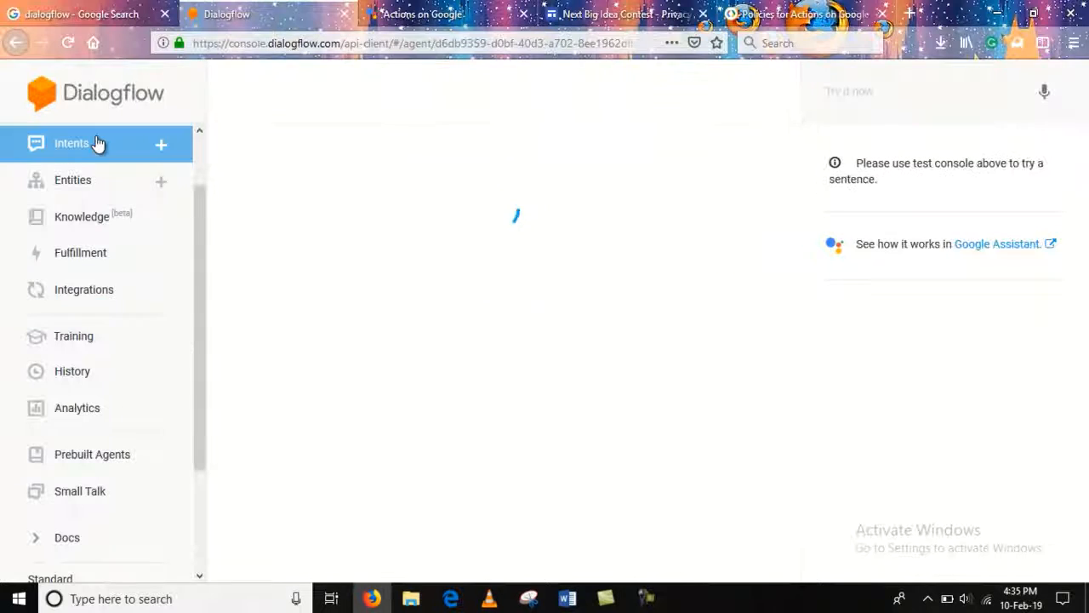
left_click(330, 209)
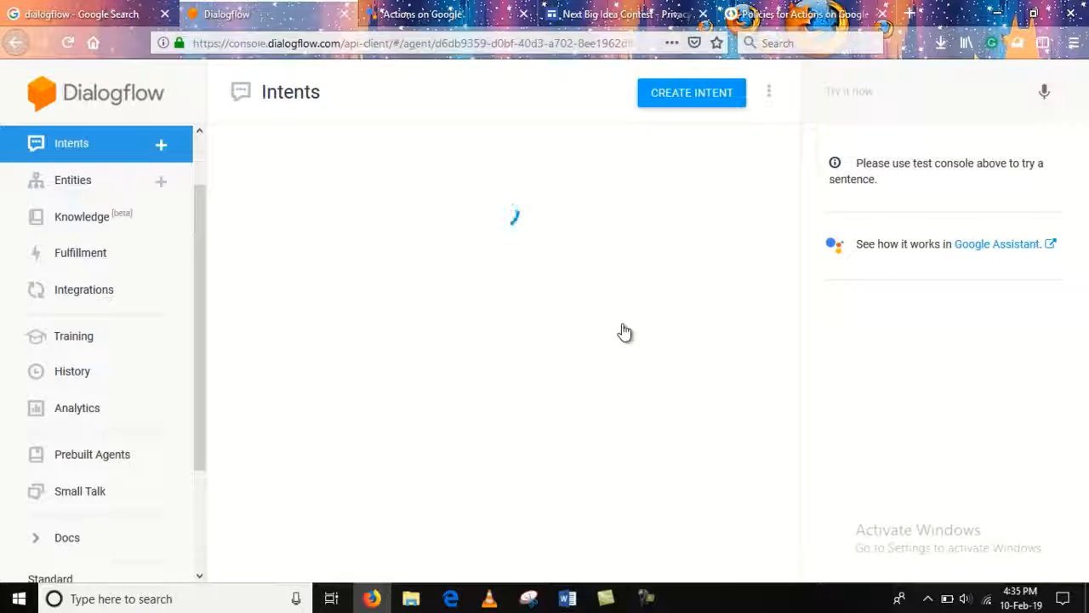
scroll(623, 324, "down", 5)
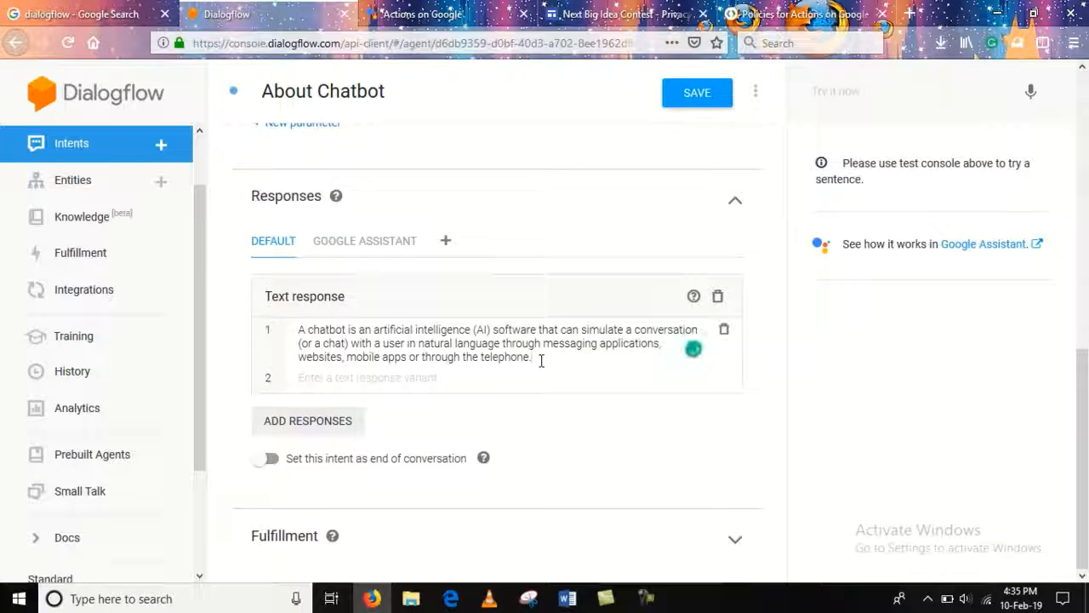
type("ow else")
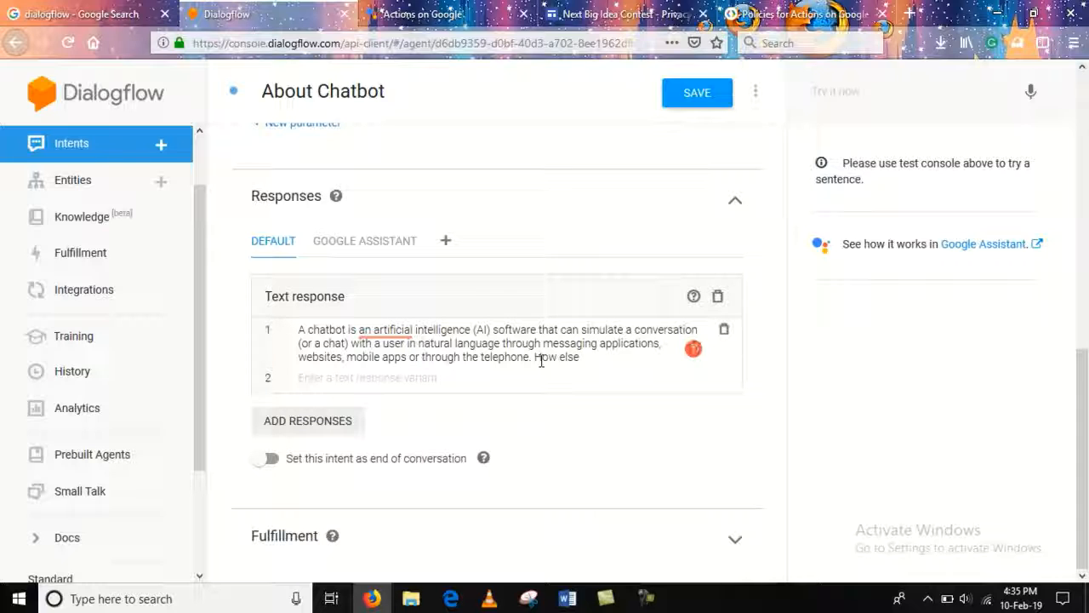
type(" can I help")
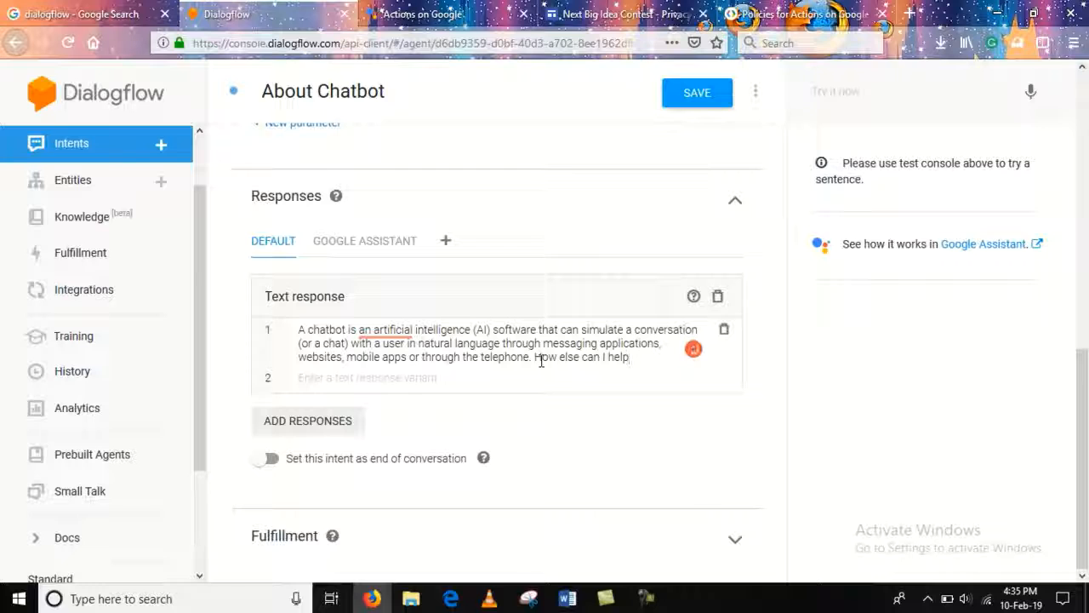
type(" yo")
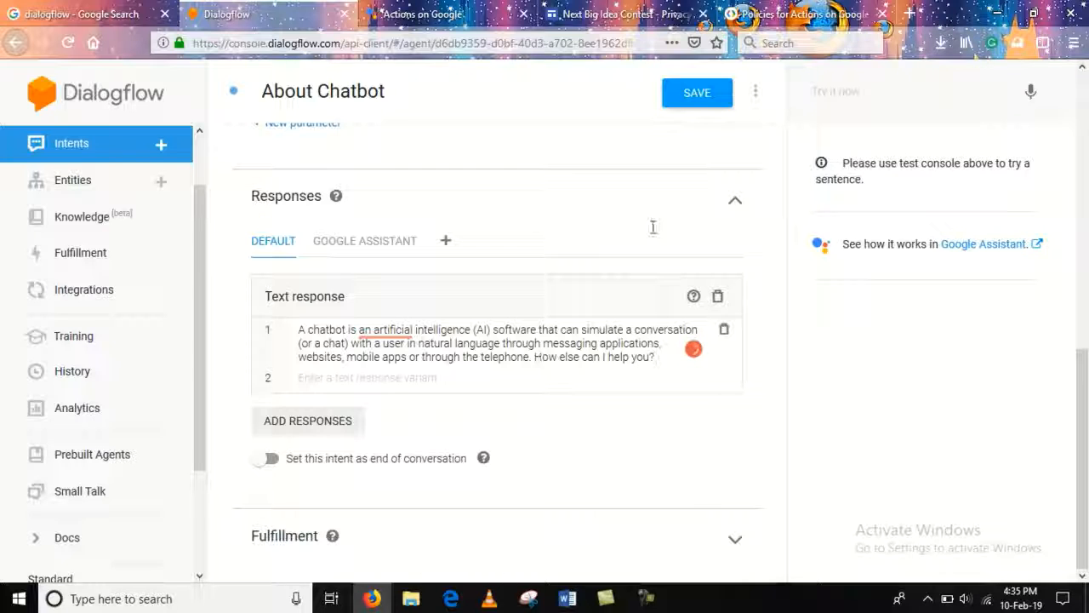
left_click(694, 98)
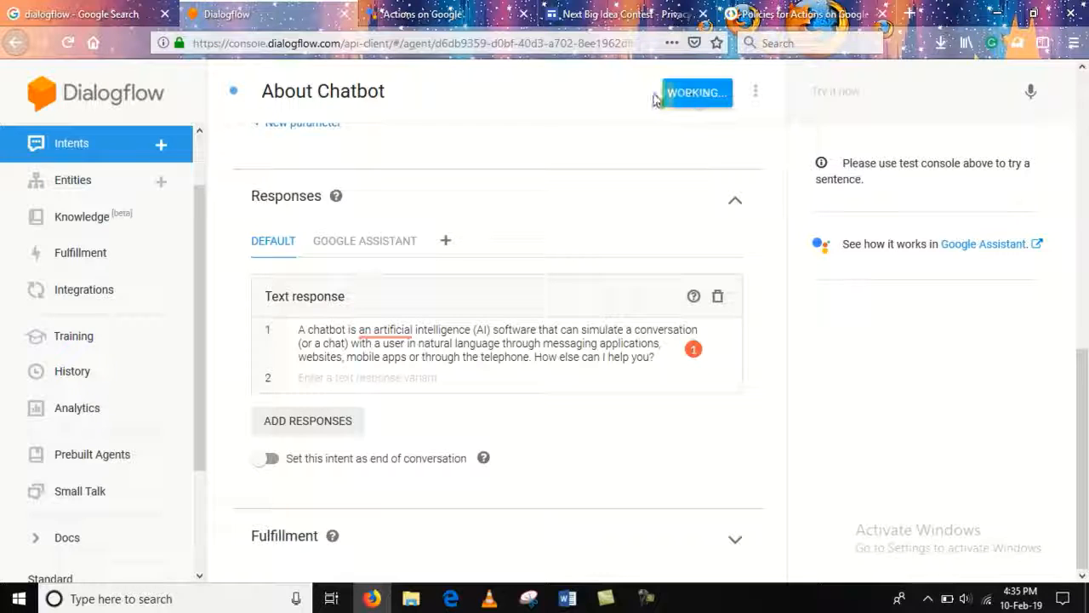
Append "What would you like to know more about?" to the Importance intent's text response and save the intent
left_click(114, 146)
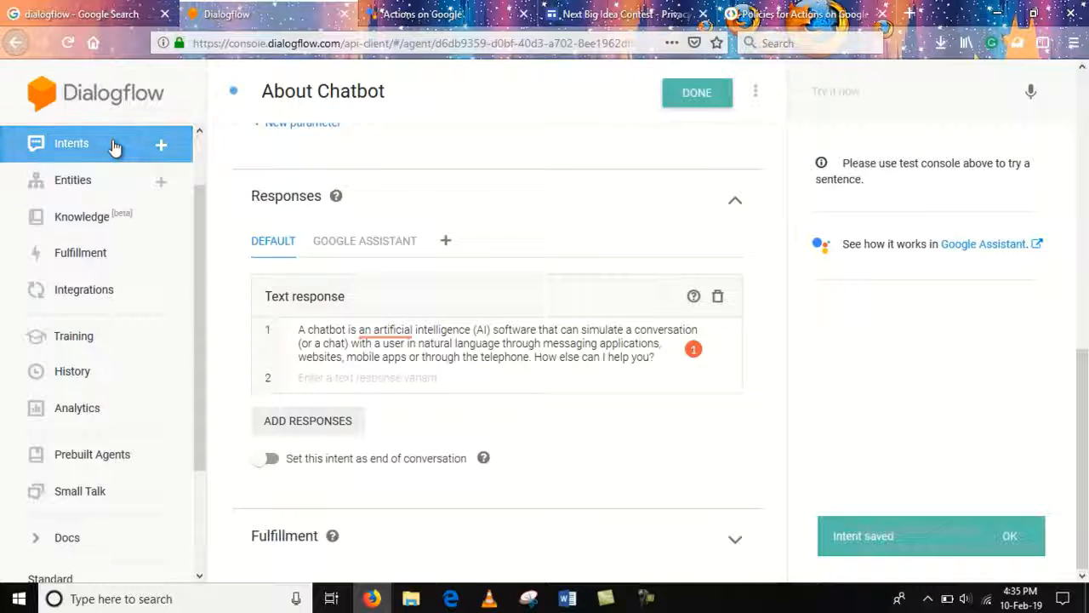
left_click(329, 303)
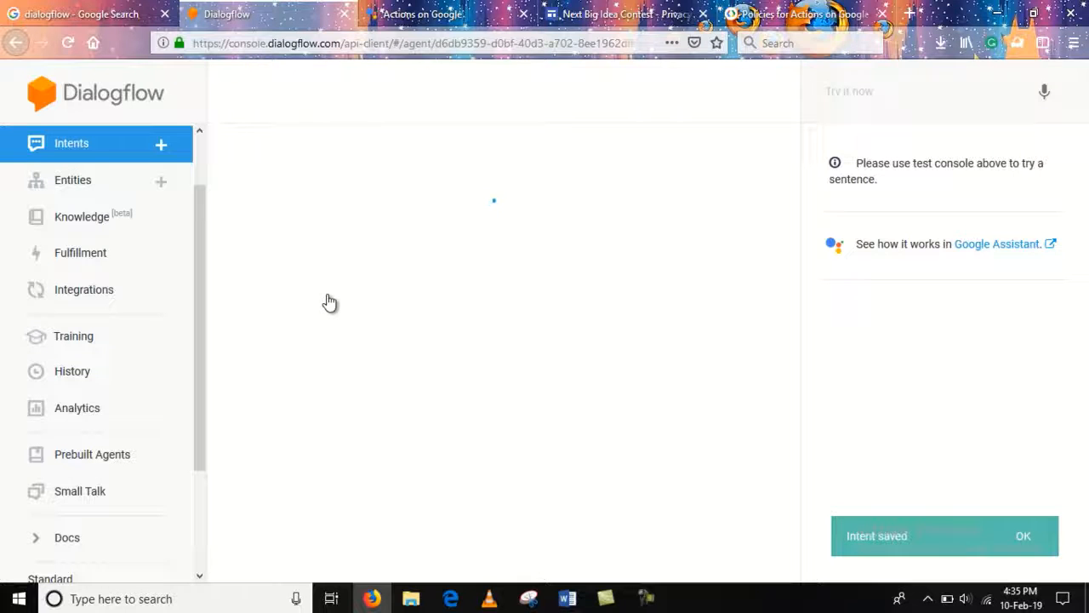
scroll(326, 563, "down", 5)
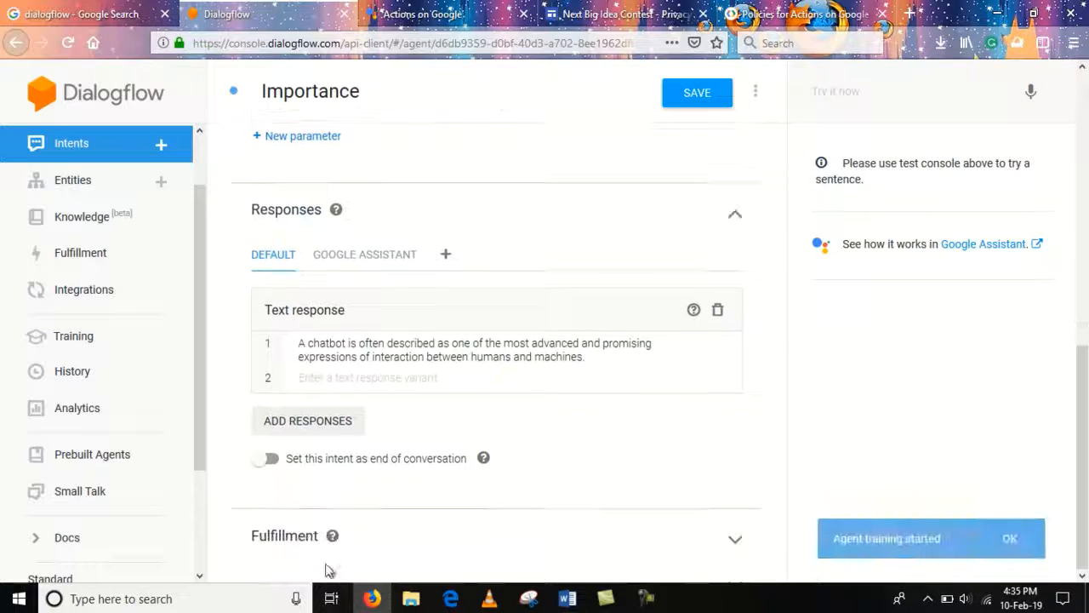
left_click(595, 357)
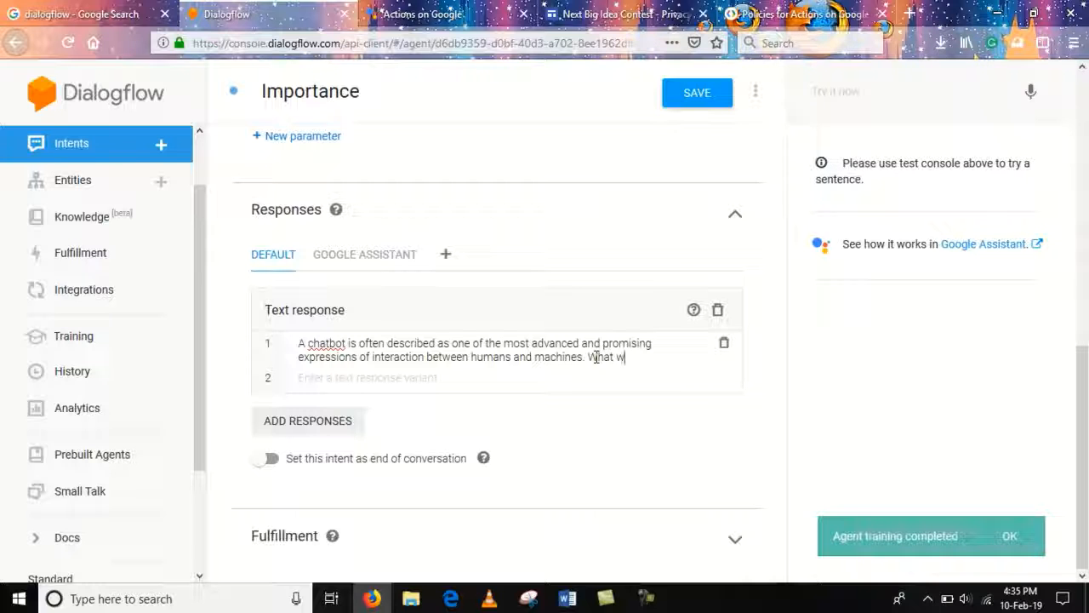
type("What would ")
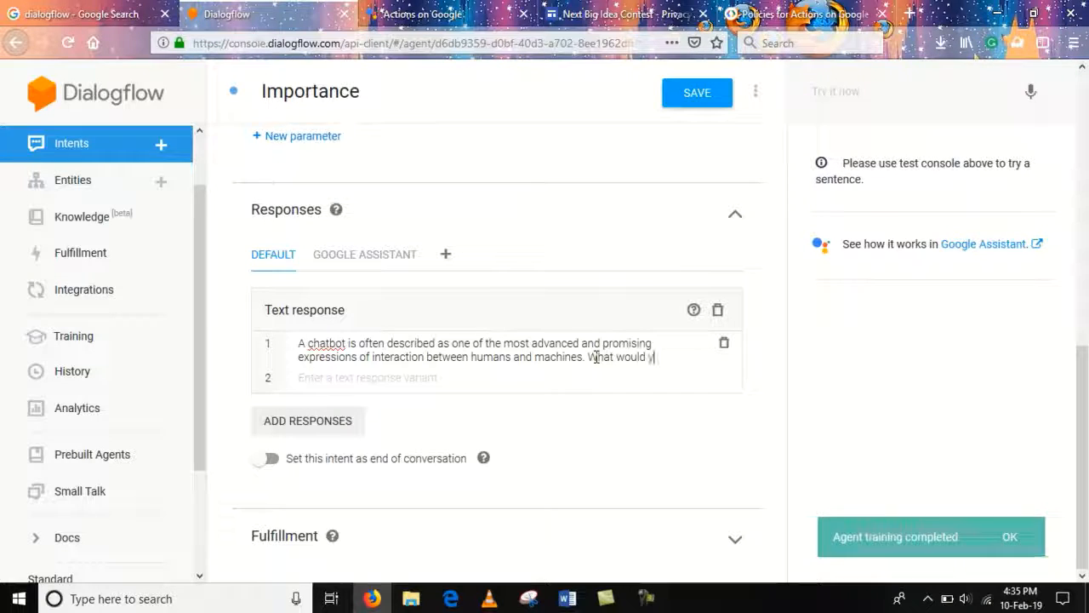
type("you lik")
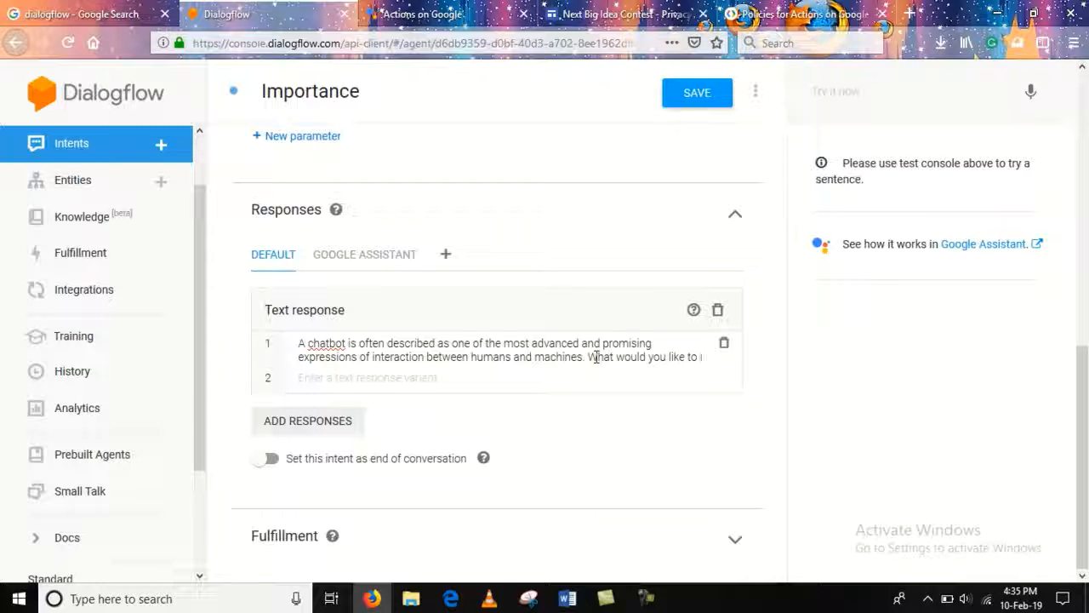
type("e to know")
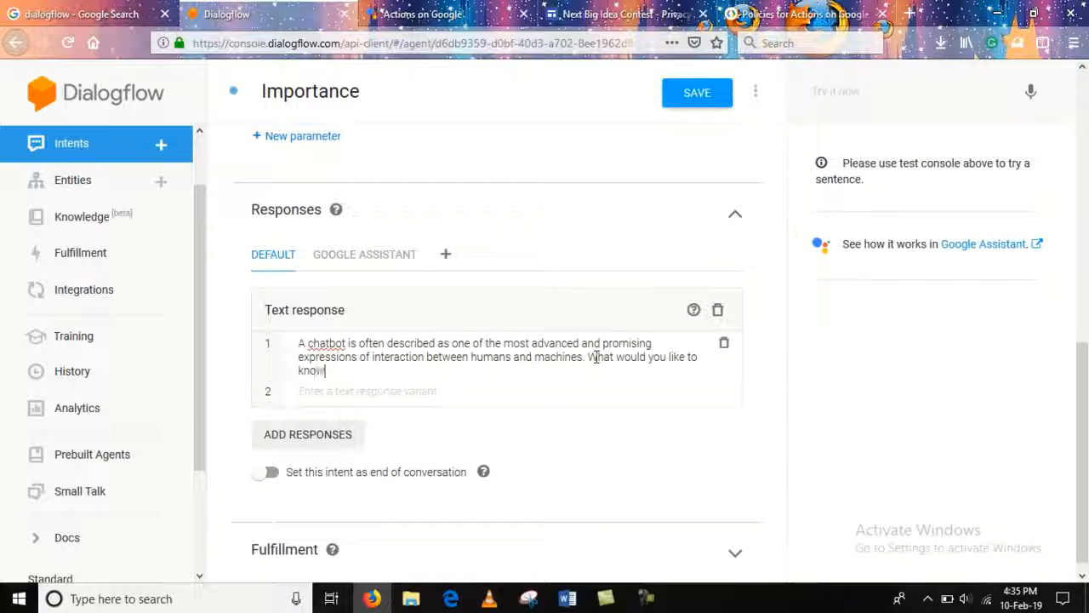
type(" more")
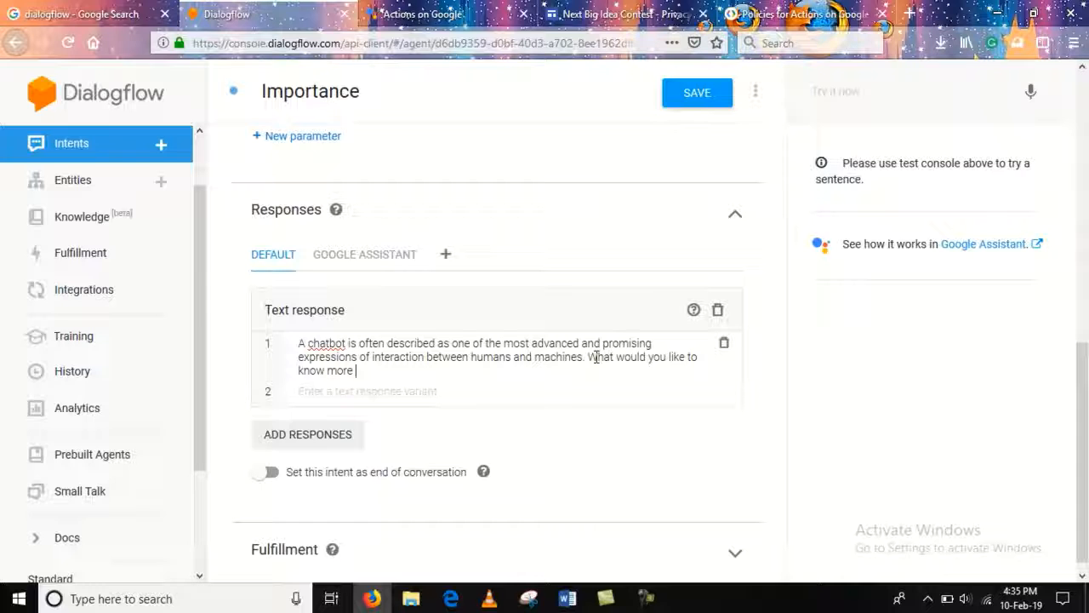
type(" about?")
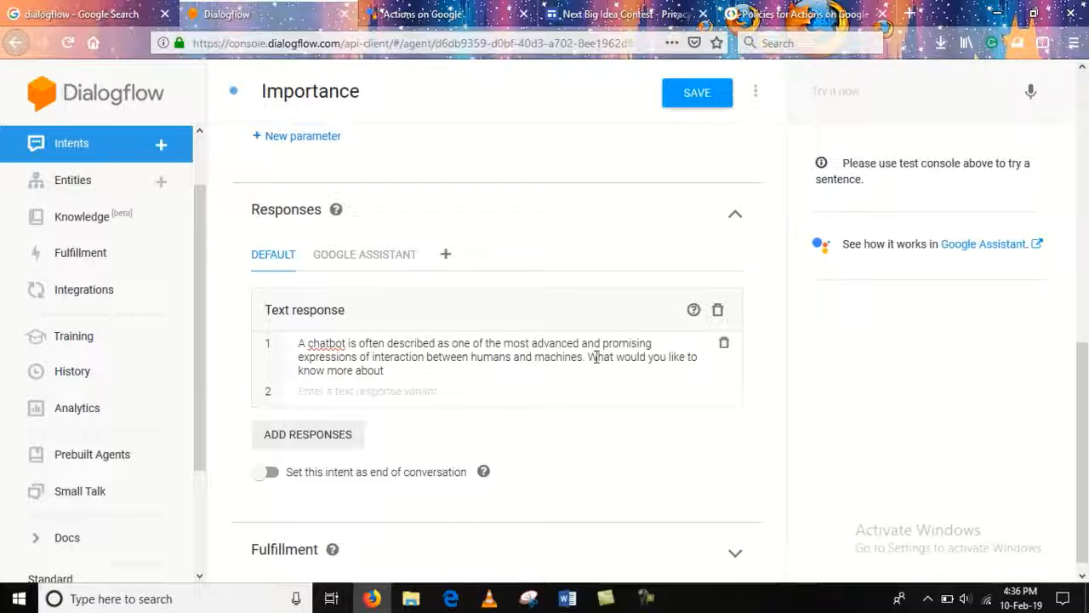
left_click(710, 96)
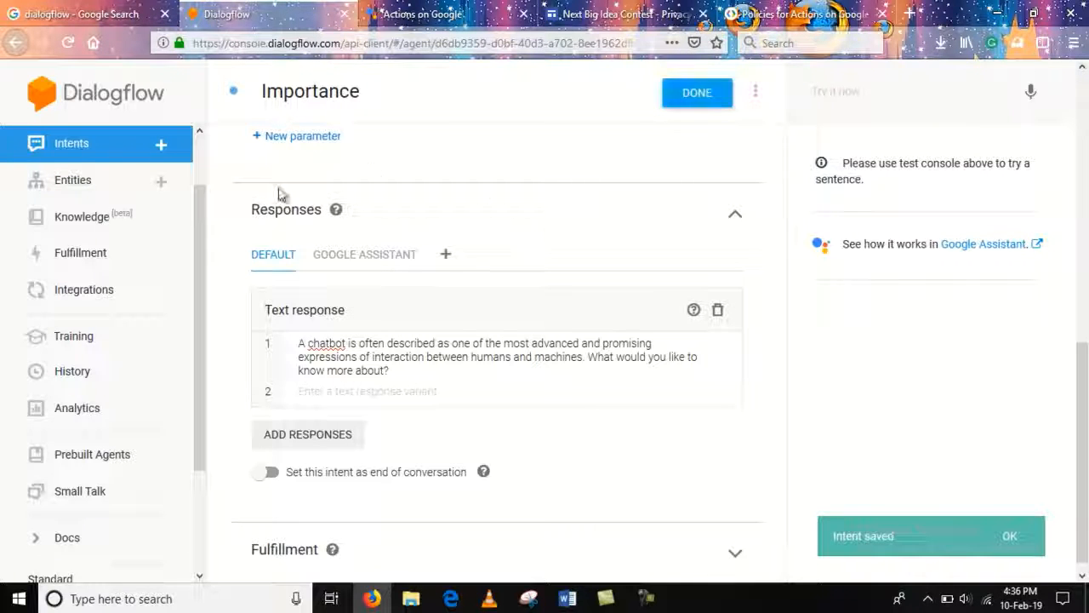
Return to the Actions on Google simulator and test the updated response with the message "about chatbot"
left_click(430, 15)
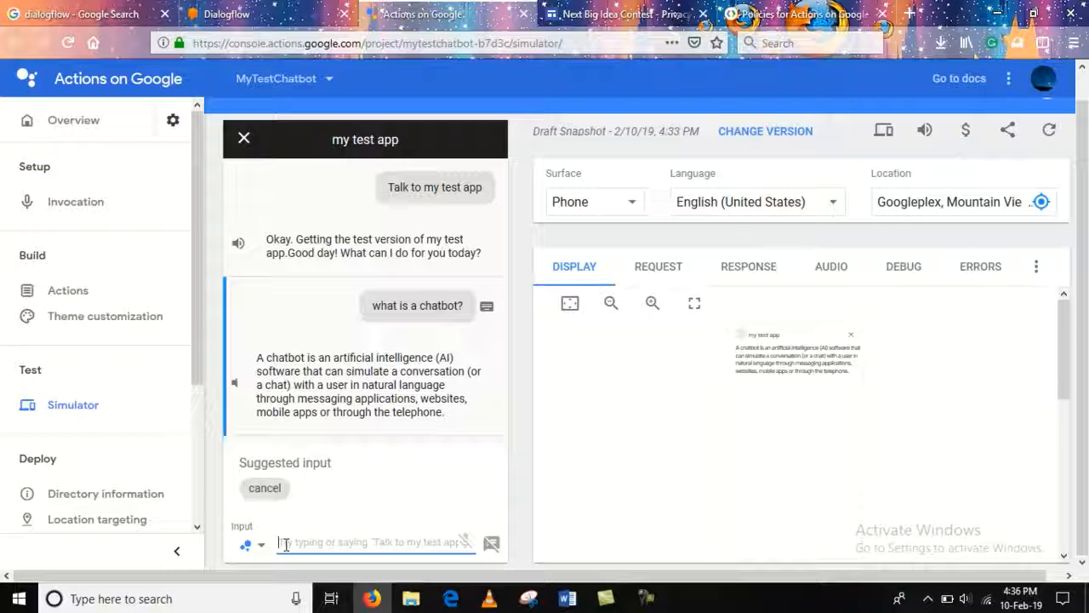
type("ab")
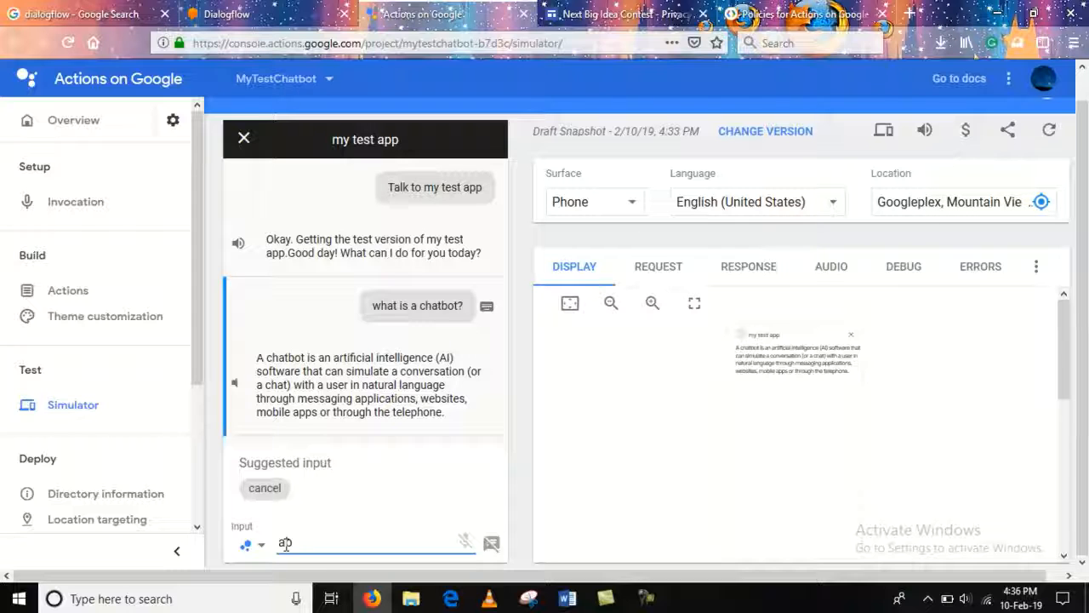
type("out chat")
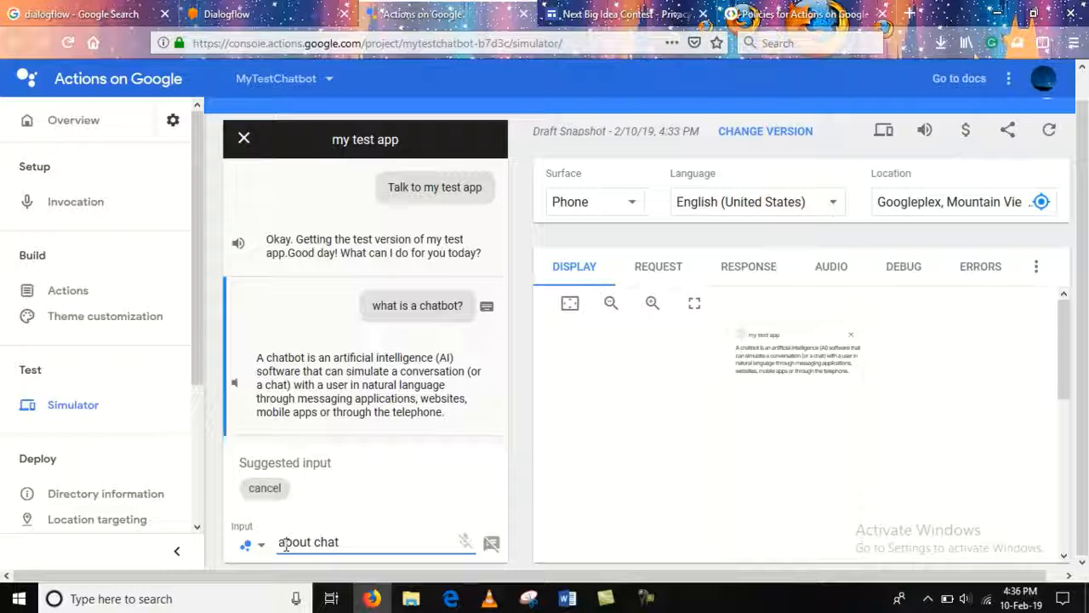
type("bo")
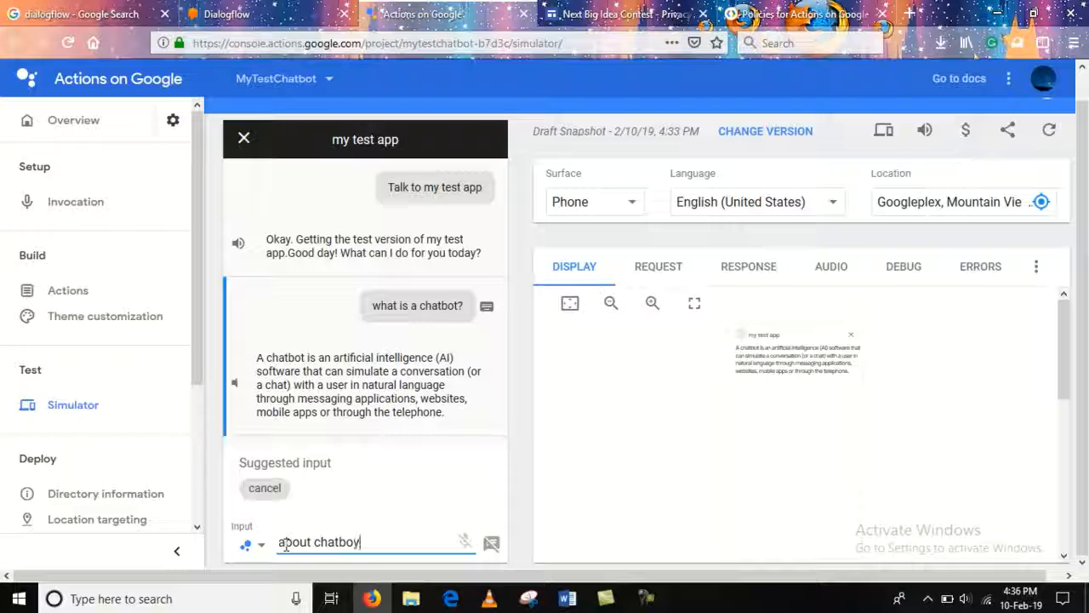
type("y")
key("Return")
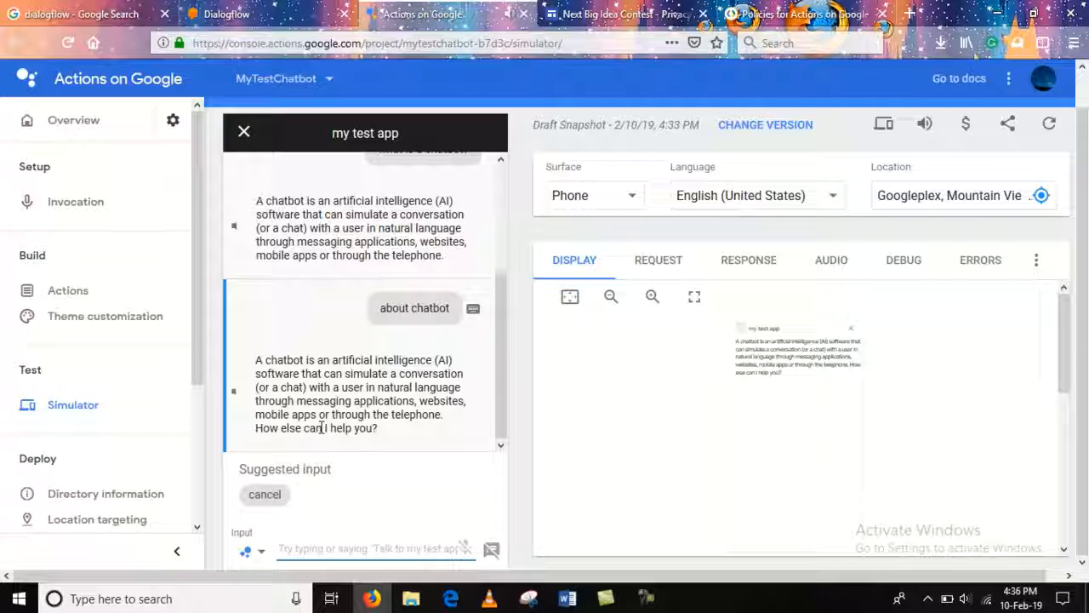
Test the Importance intent in the simulator by sending "importance?"
type("impor")
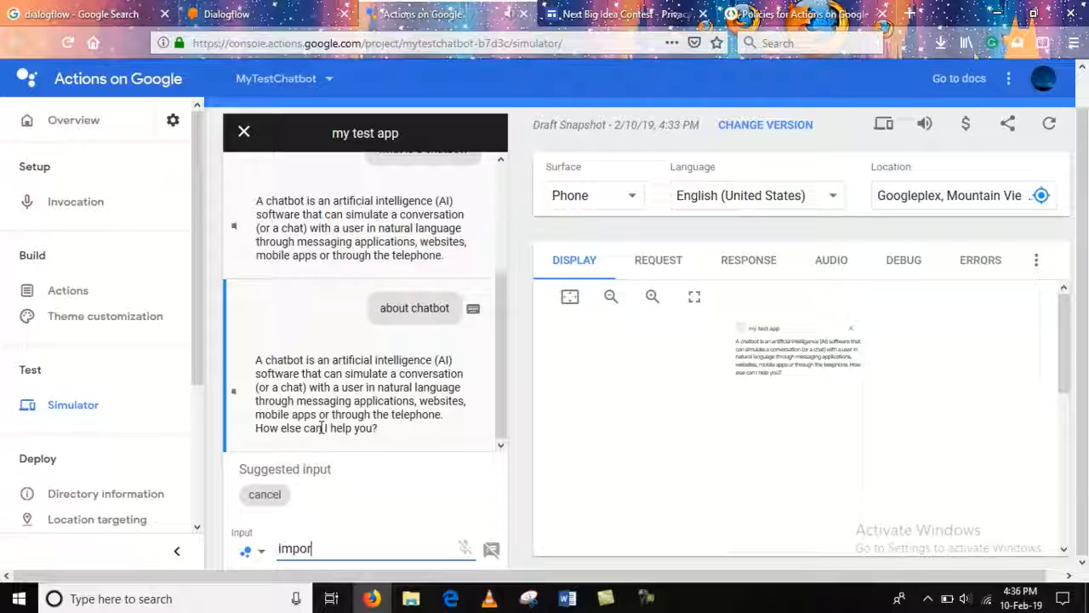
type("tance")
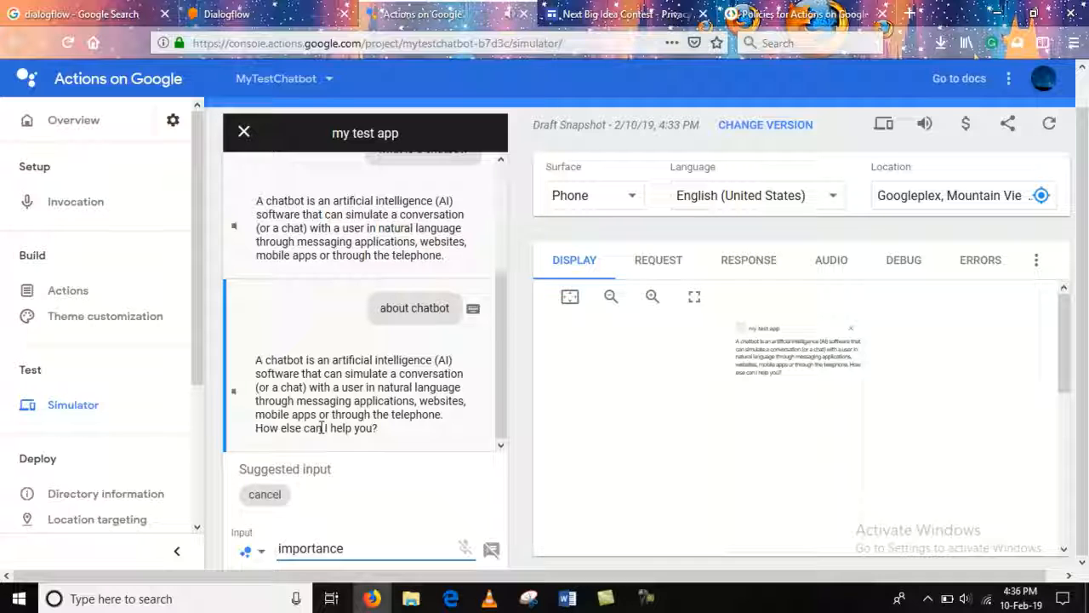
type("?")
key("Return")
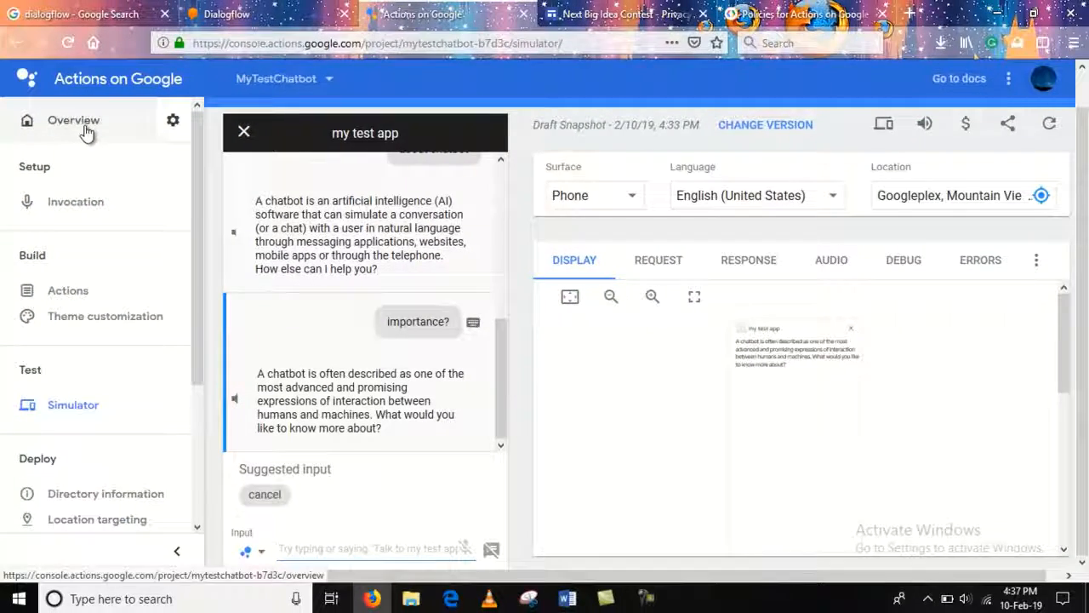
Open the invocation setup from the project's Overview page and enter the empty Display name field
left_click(86, 129)
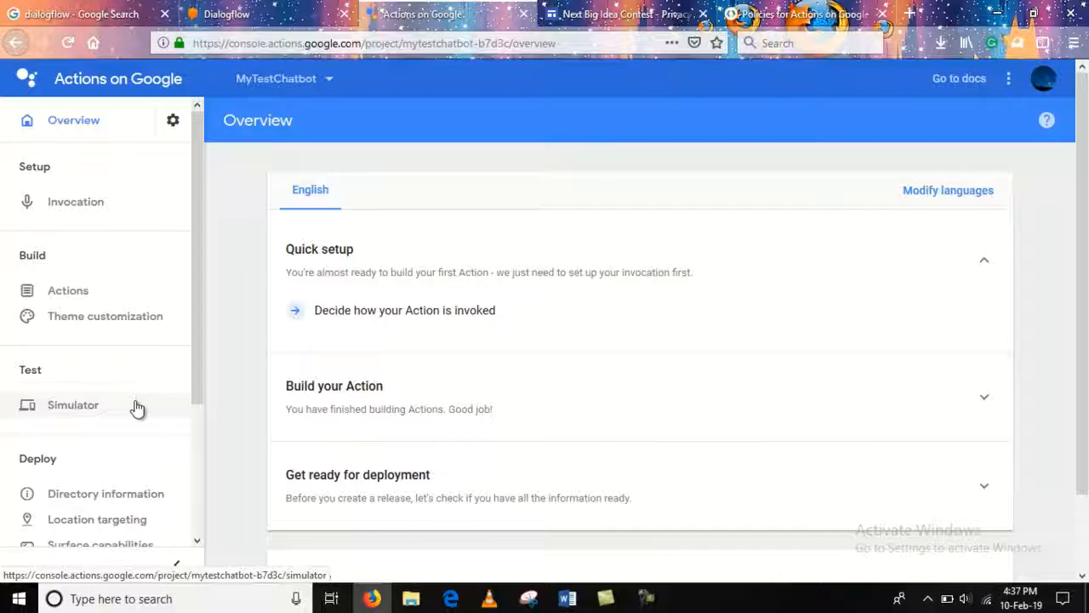
left_click(398, 313)
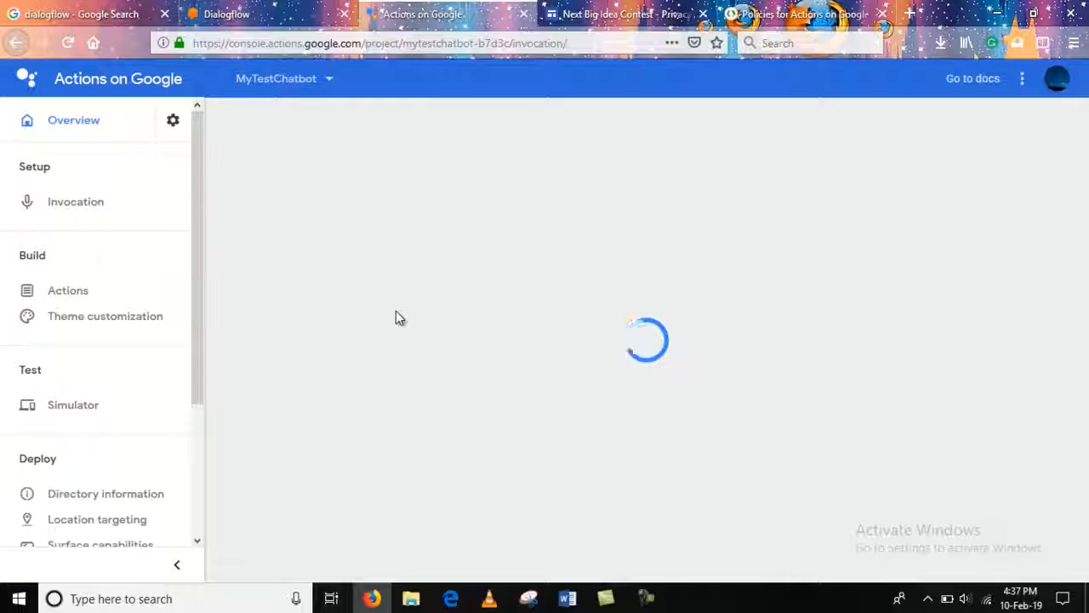
scroll(396, 311, "down", 1)
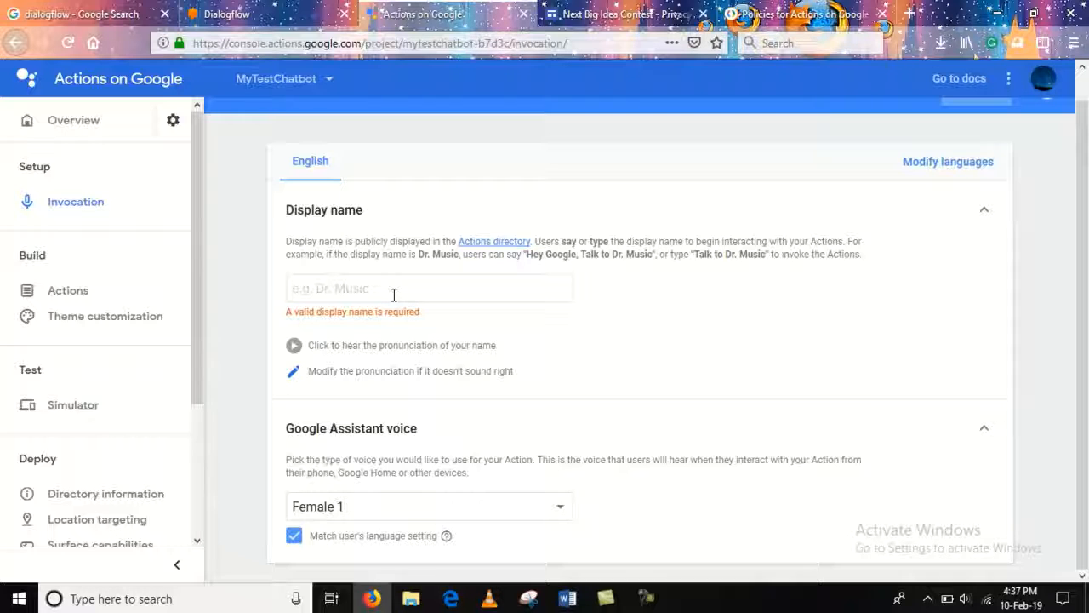
left_click(337, 293)
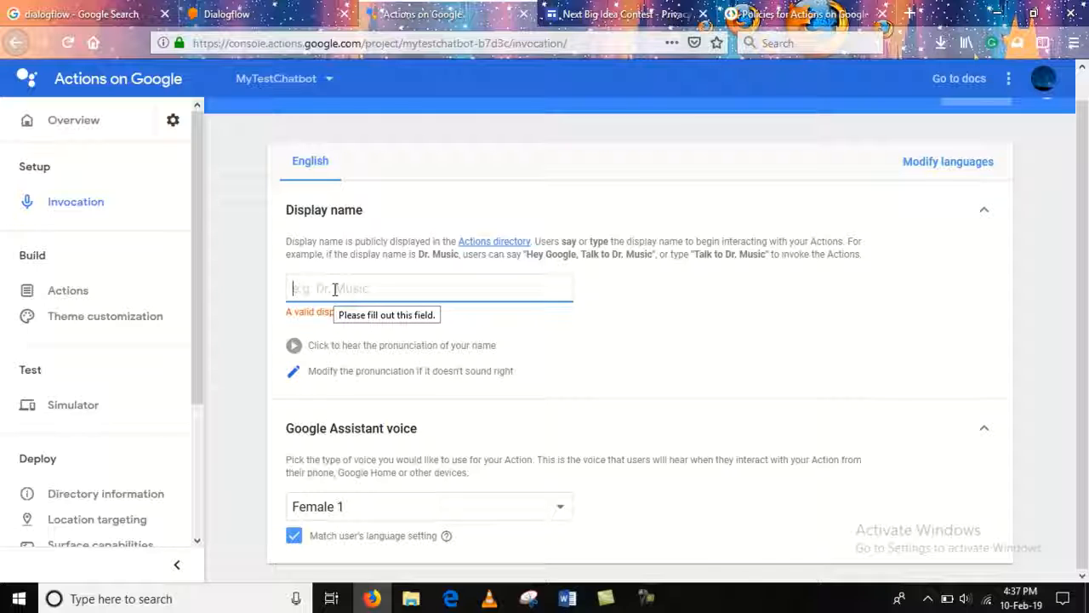
Switch to the Actions on Google general policies page and read the Name Requirements for invocation names
left_click(791, 15)
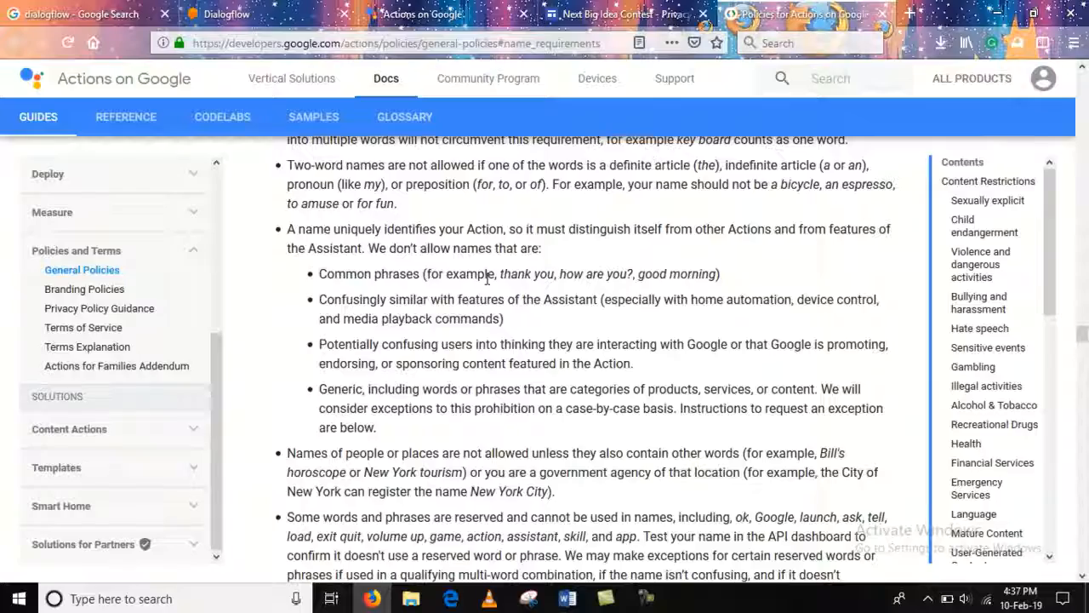
scroll(487, 278, "up", 5)
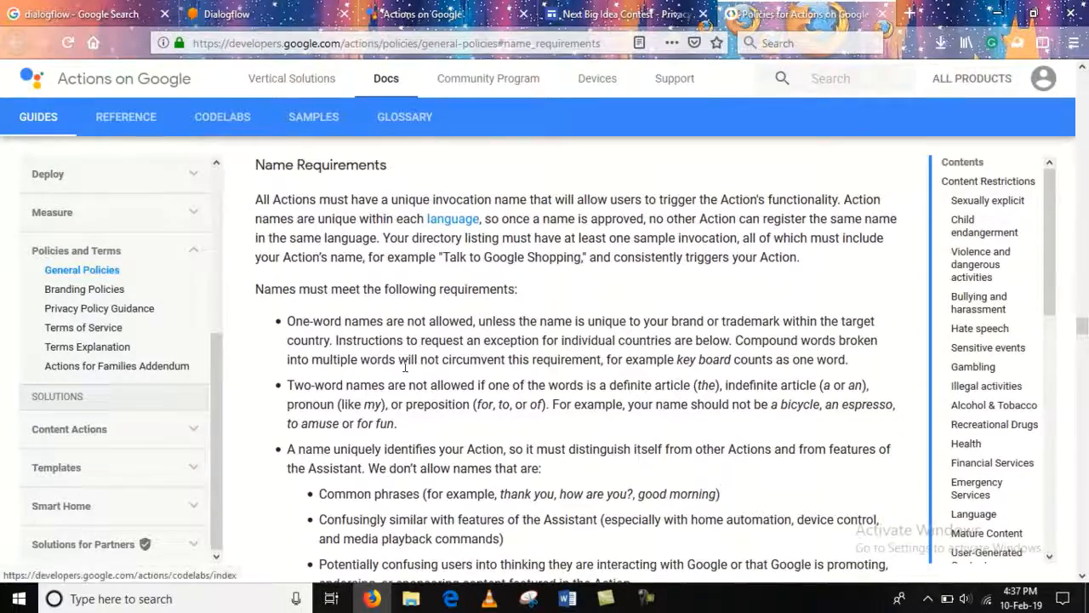
scroll(317, 289, "down", 1)
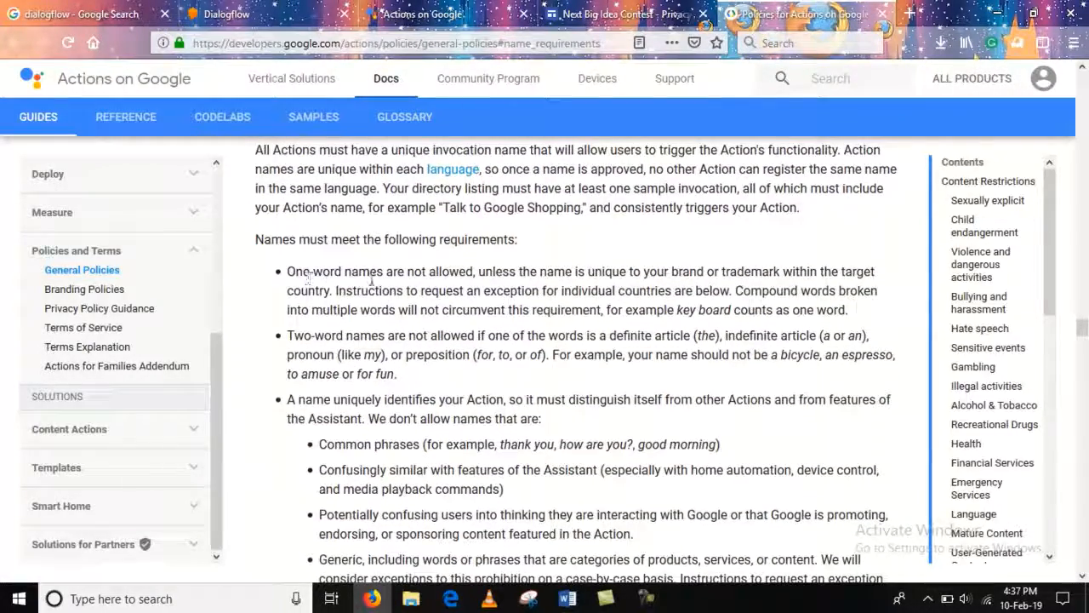
scroll(374, 264, "down", 3)
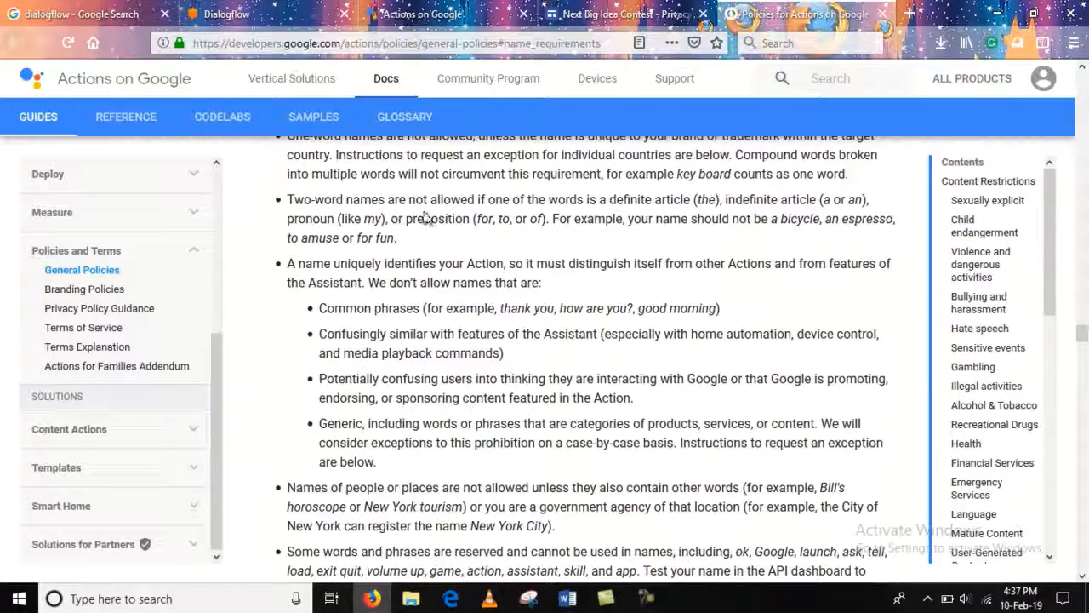
scroll(470, 218, "down", 1)
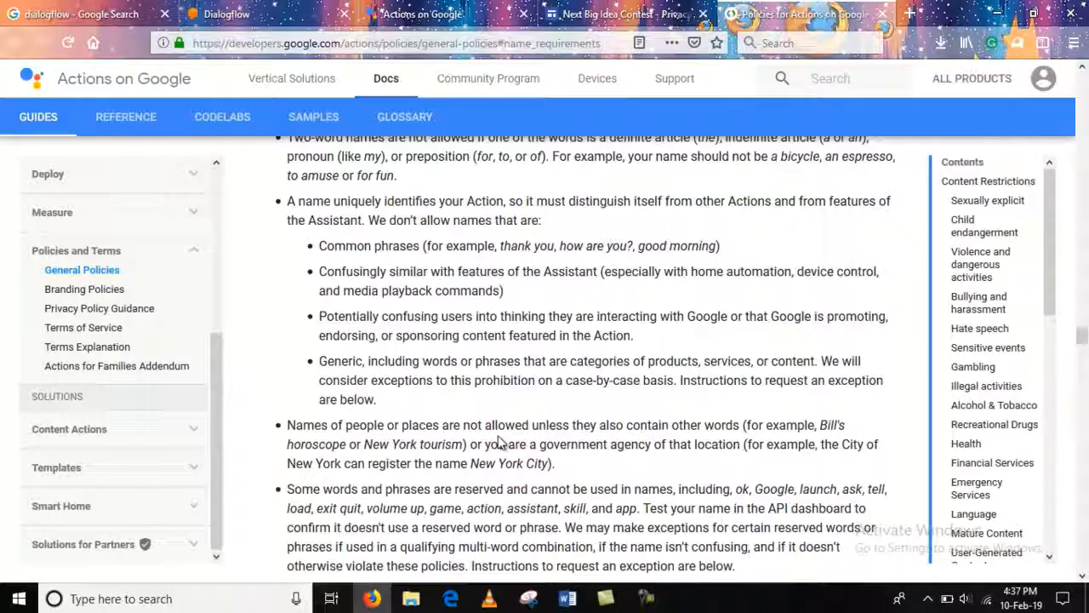
scroll(614, 417, "up", 1)
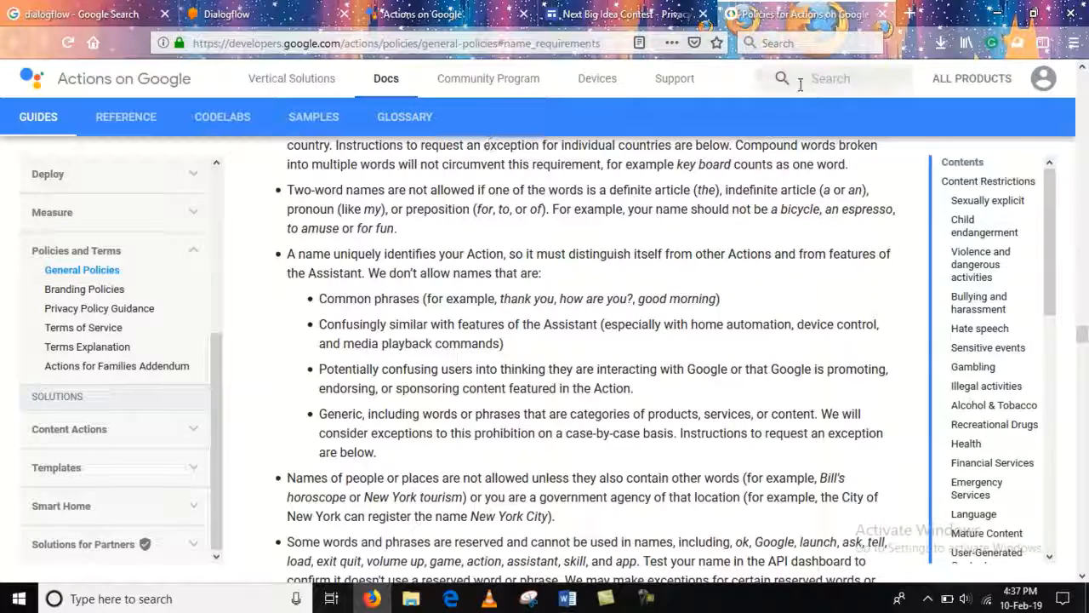
Return to the Actions on Google console and look through the Directory information page under Deploy
left_click(440, 15)
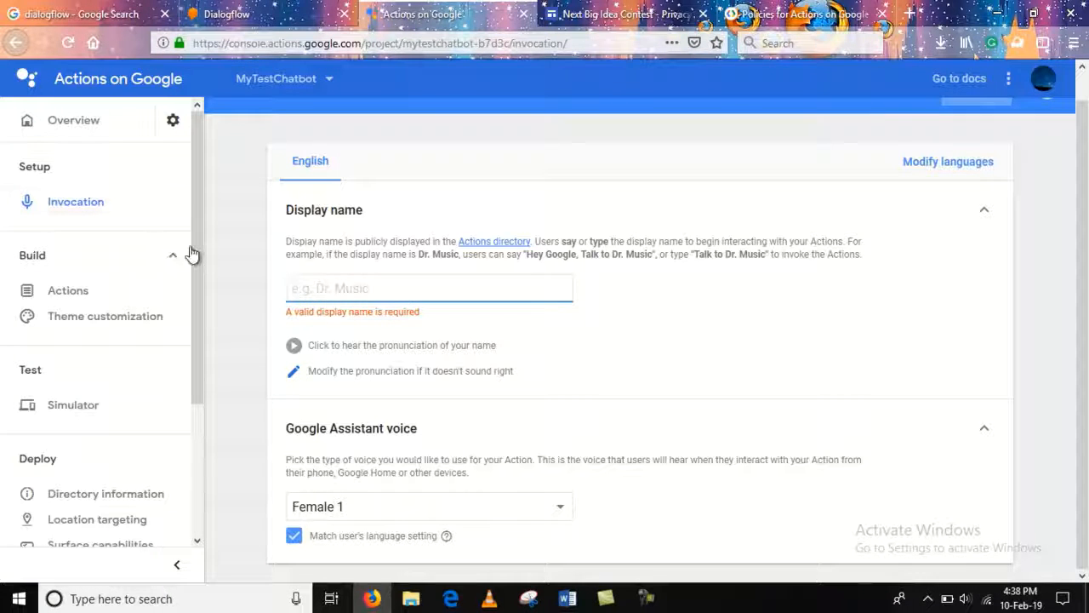
left_click_drag(197, 251, 195, 292)
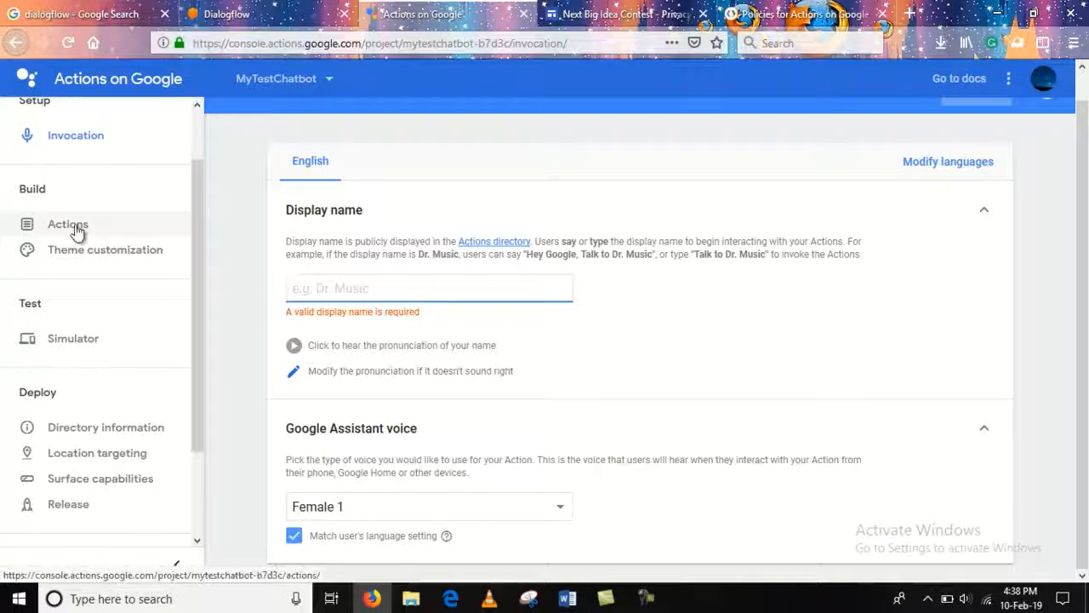
left_click(75, 435)
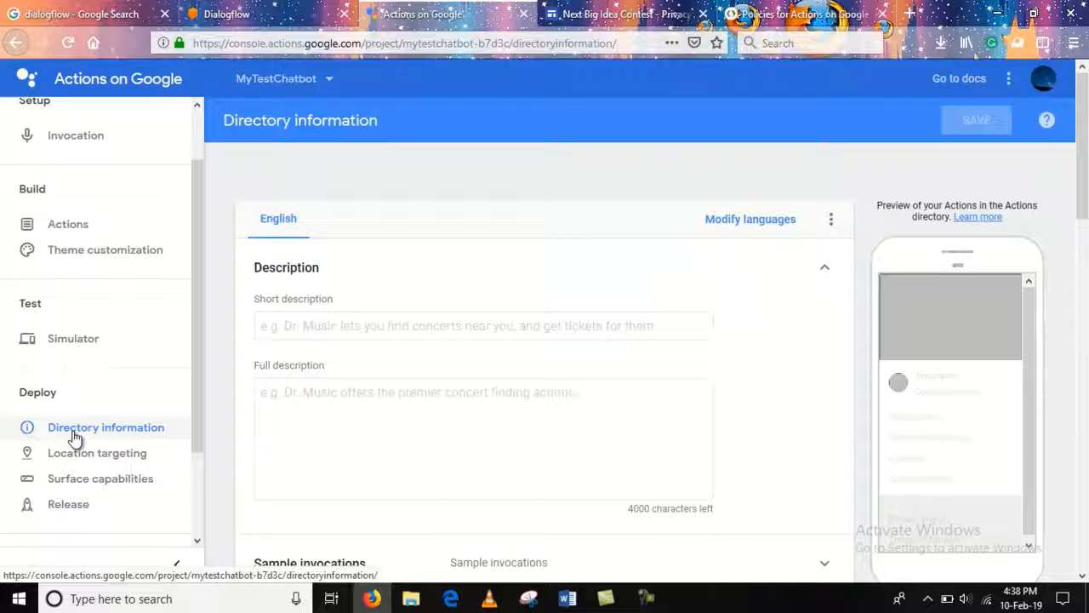
scroll(75, 437, "down", 2)
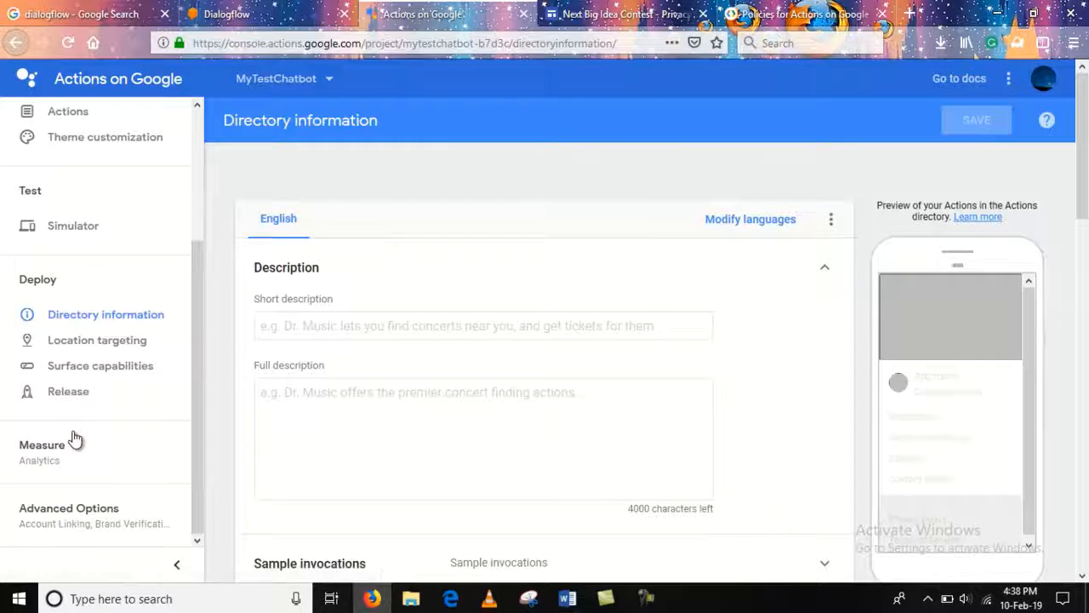
scroll(411, 299, "down", 4)
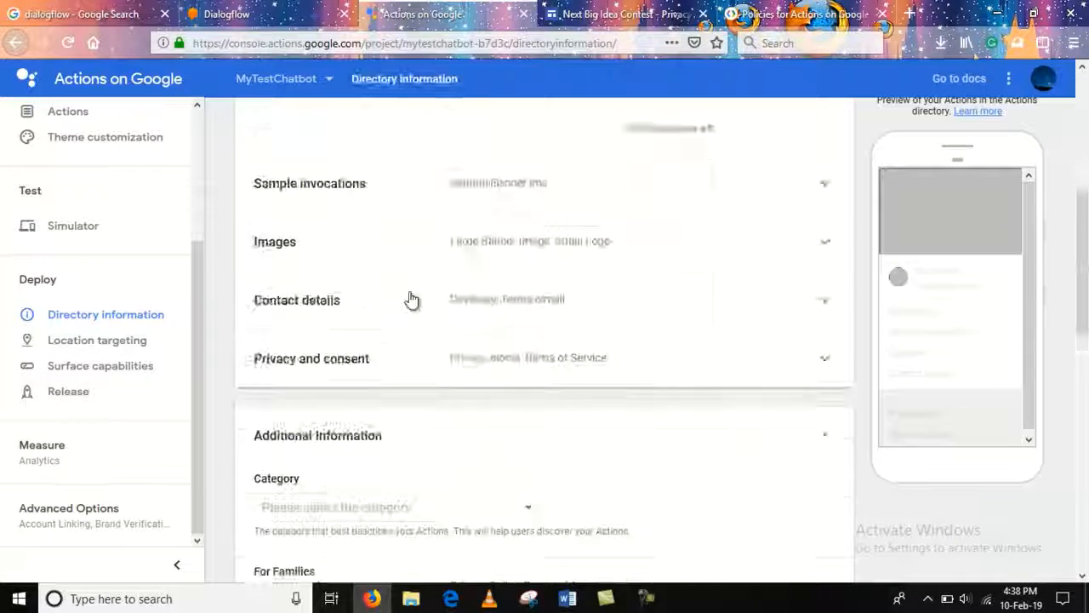
scroll(583, 265, "up", 4)
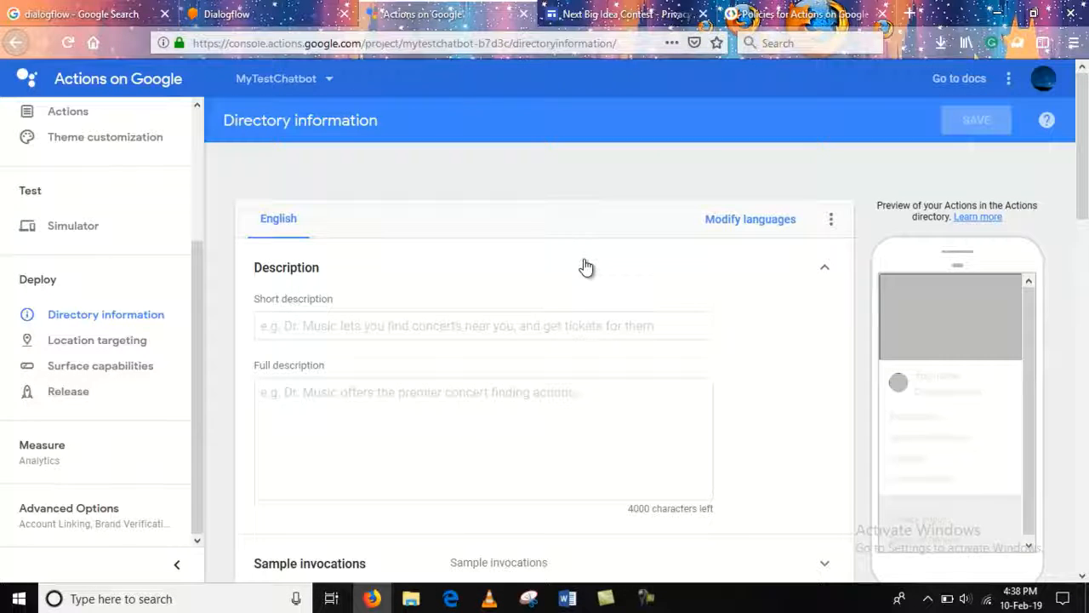
Expand the Privacy and consent section of the Directory information to view its Privacy Policy and Terms of Service fields
scroll(435, 404, "down", 4)
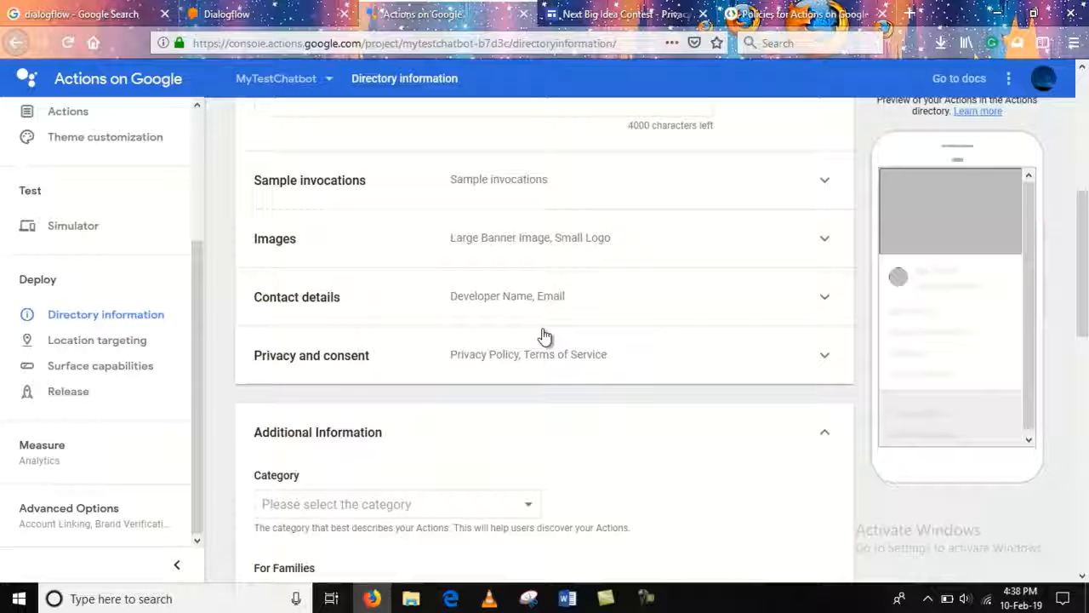
left_click(826, 360)
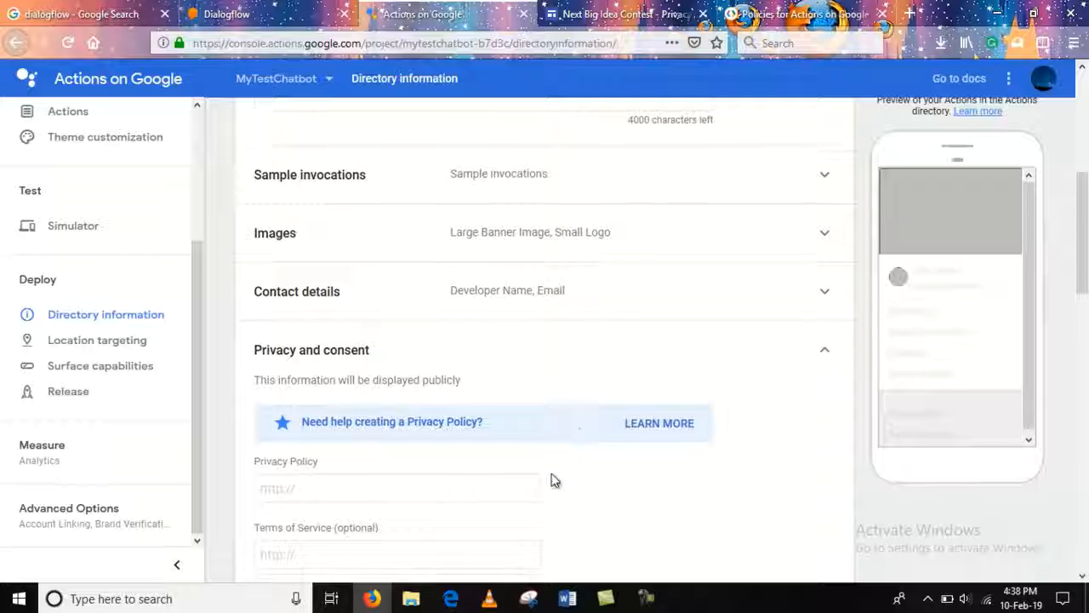
scroll(551, 481, "down", 2)
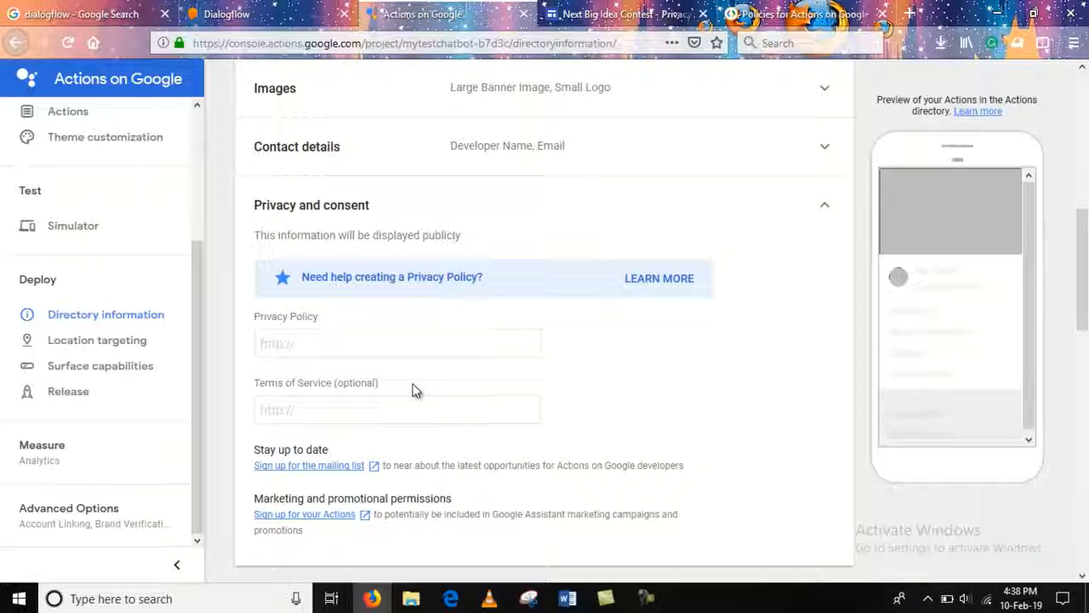
Switch to the Next Big Idea Contest site and look through its Privacy Policy page as an example
left_click(644, 9)
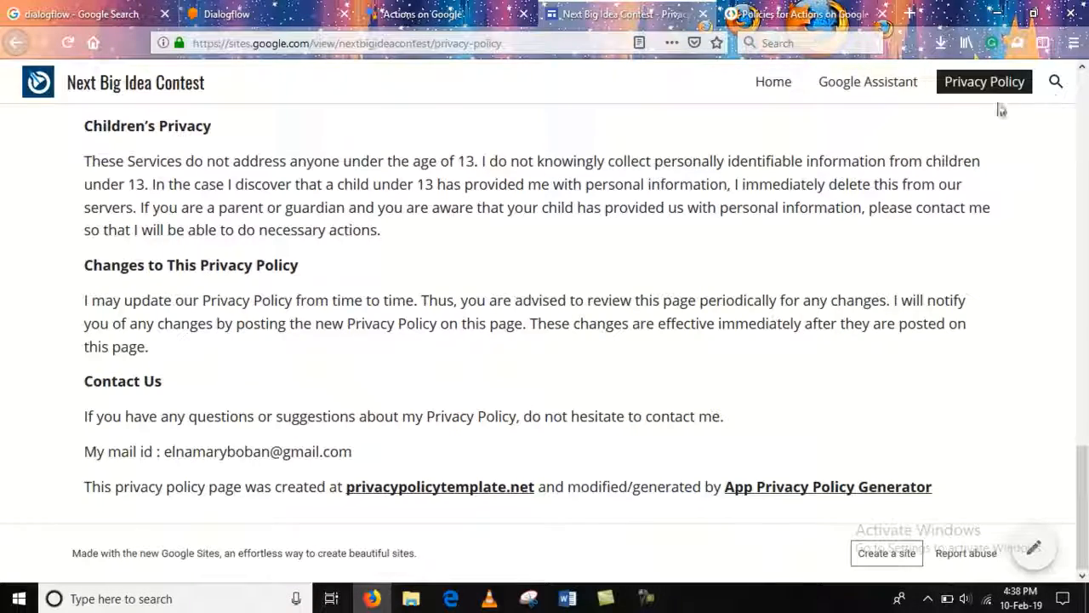
scroll(644, 182, "up", 6)
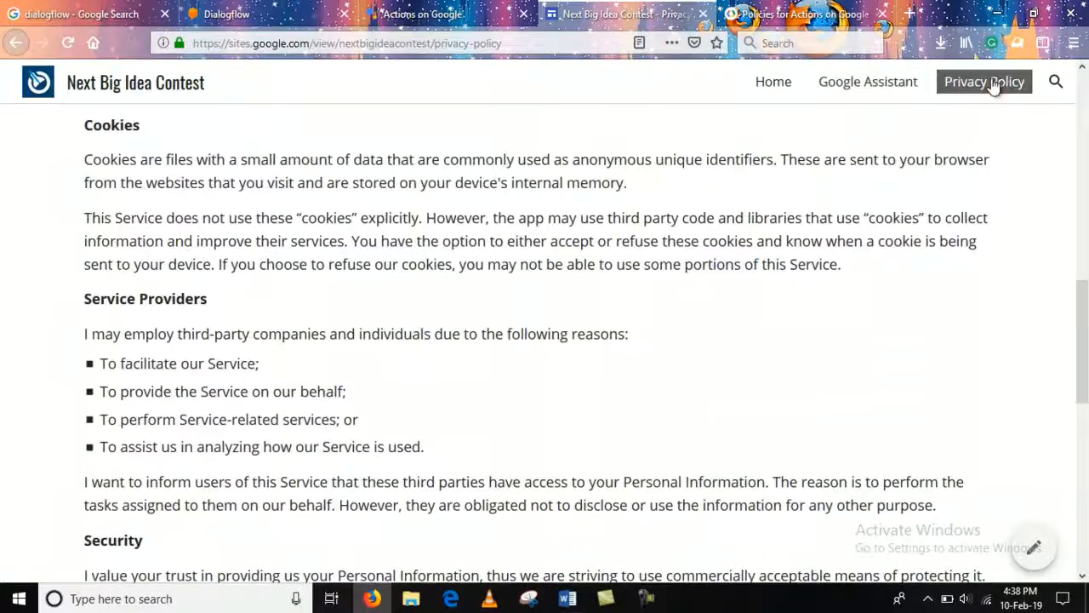
scroll(901, 213, "up", 4)
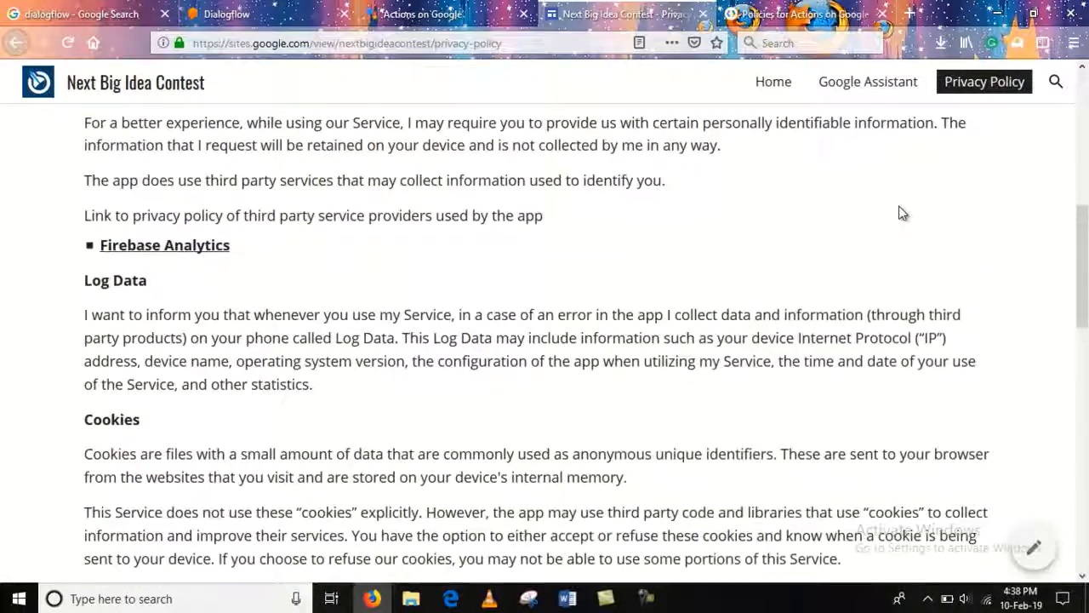
scroll(902, 213, "up", 5)
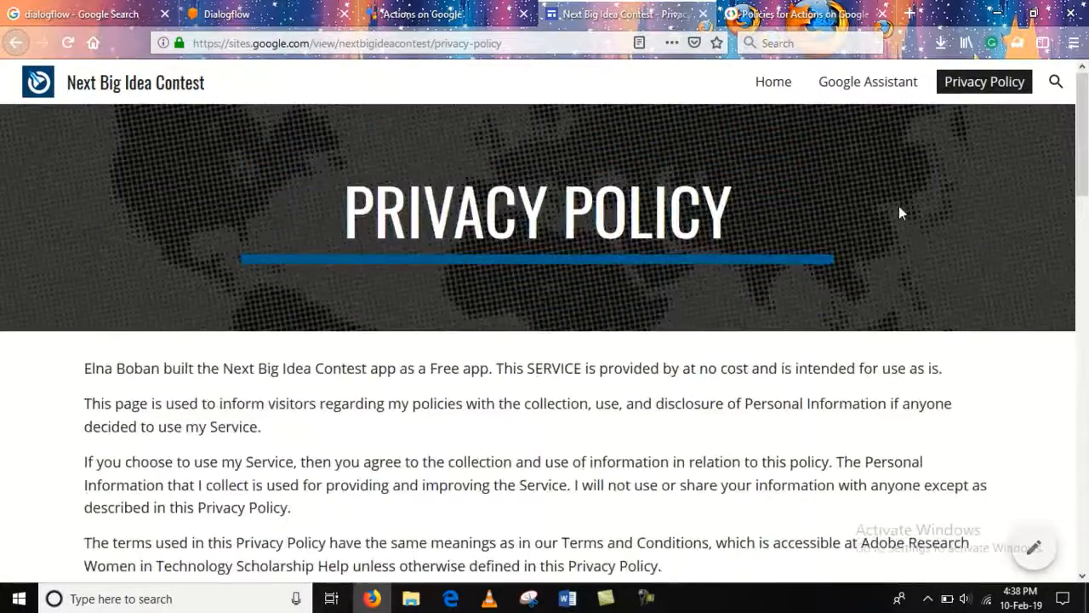
scroll(902, 213, "down", 3)
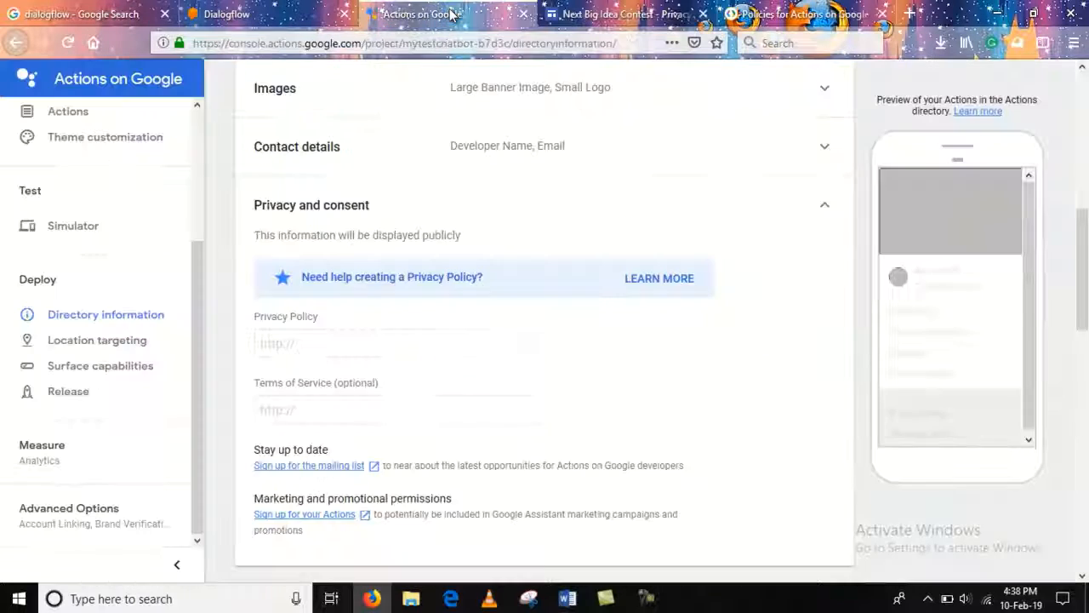
Back in the console, review the remaining Directory information questions and the country list under Location targeting
left_click(452, 13)
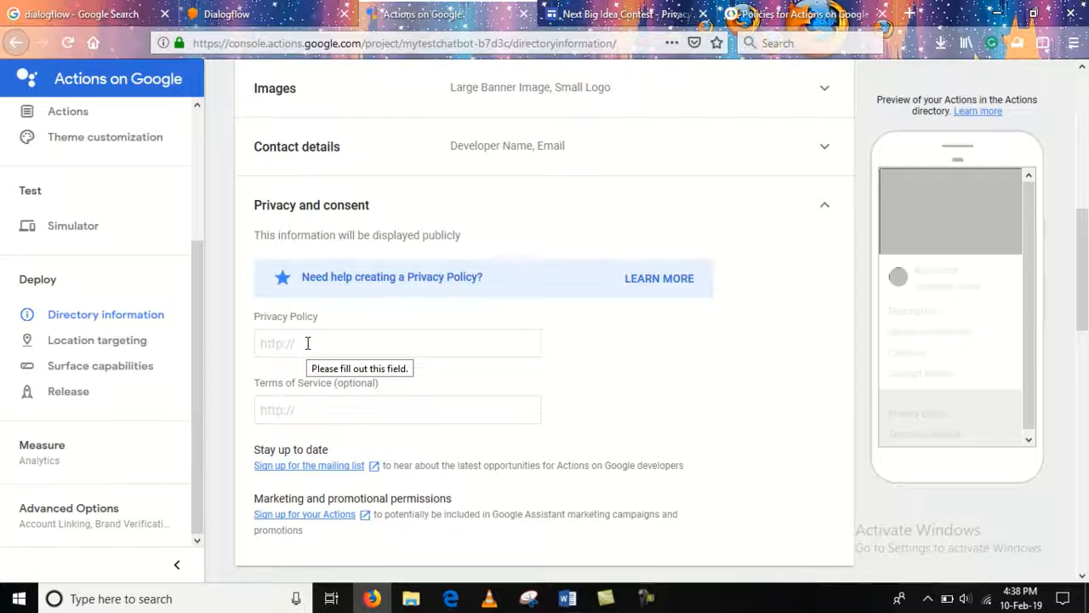
scroll(307, 343, "down", 10)
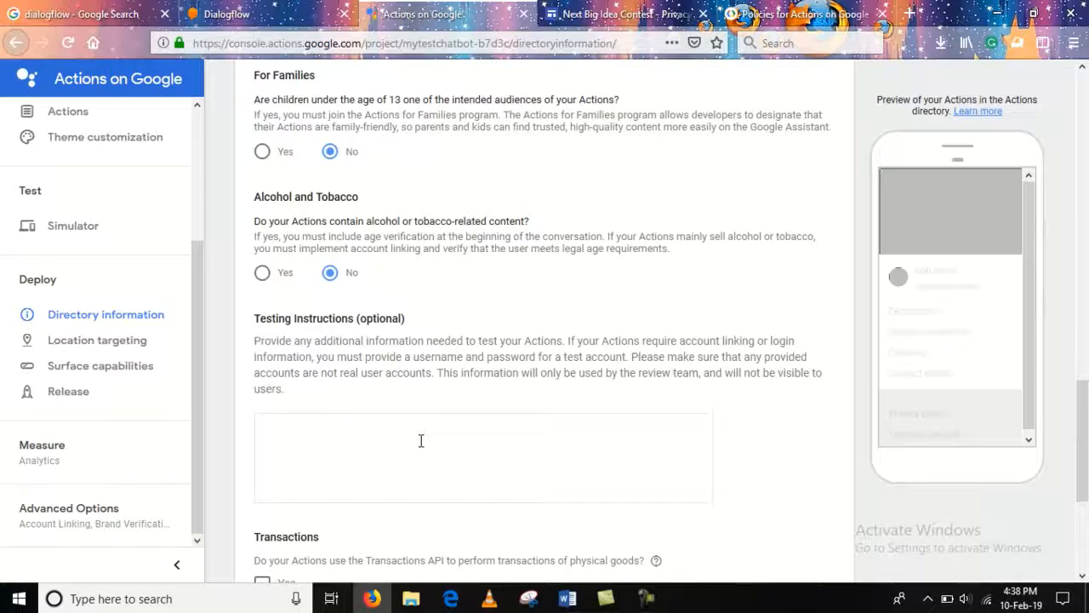
scroll(420, 440, "down", 3)
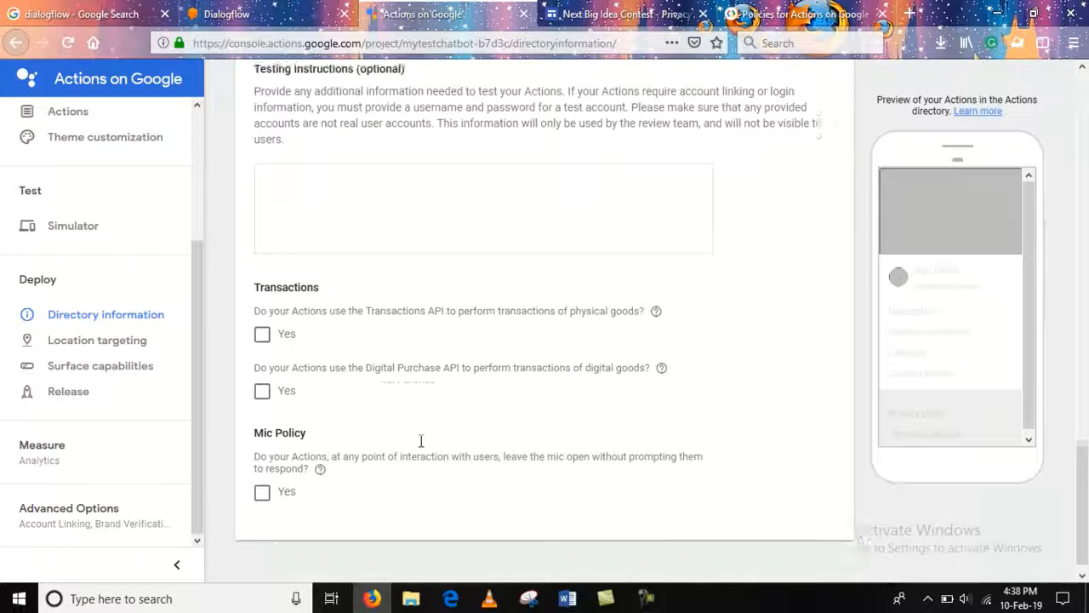
left_click(89, 339)
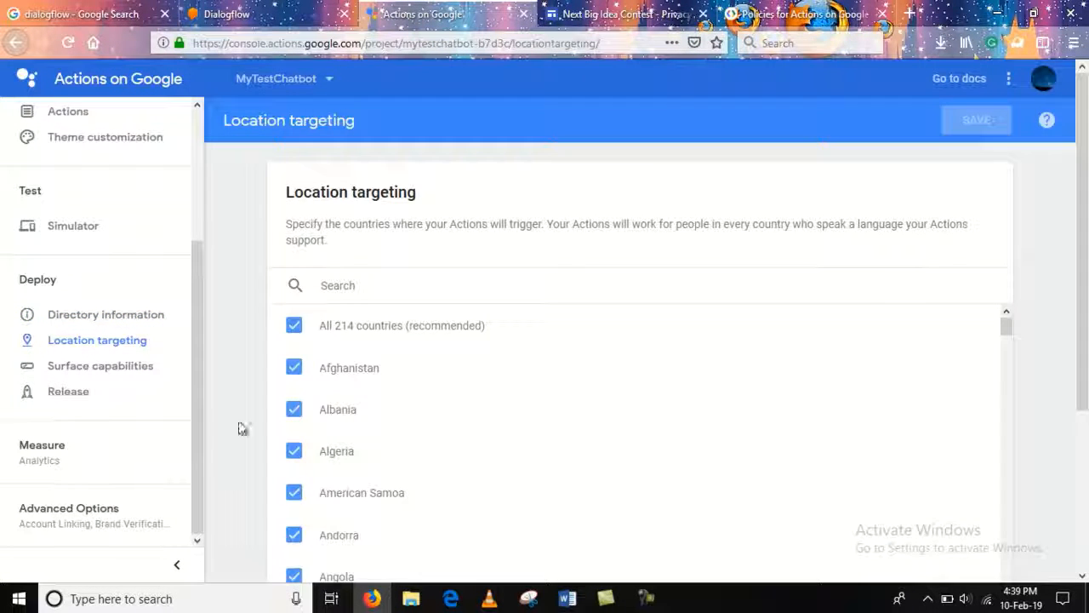
scroll(341, 413, "down", 5)
Review the device requirements and trigger surfaces under Surface capabilities, and open the Manage releases page
left_click(92, 372)
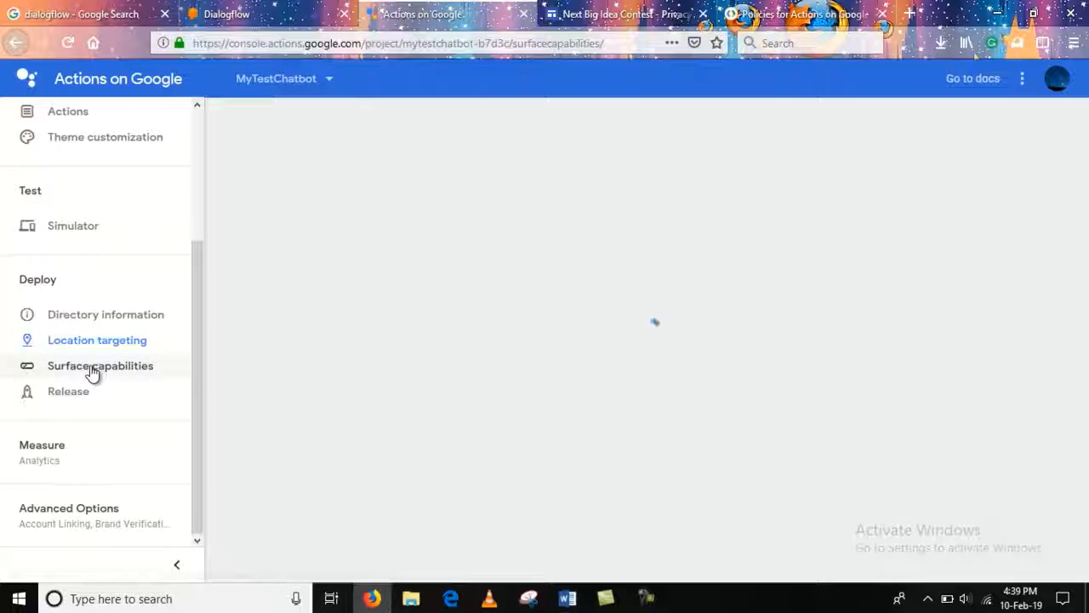
scroll(570, 354, "down", 1)
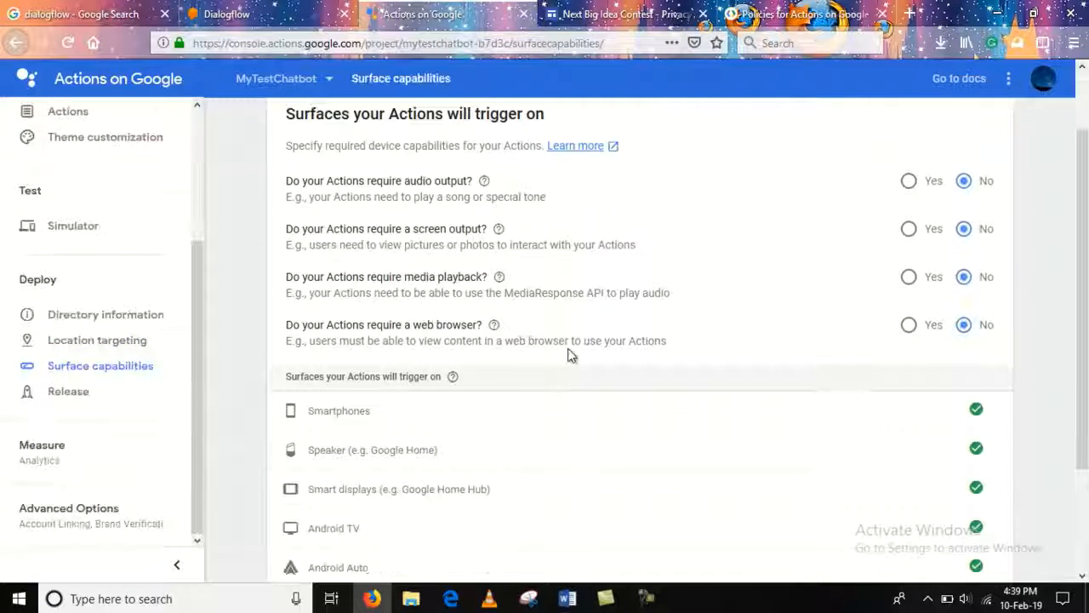
scroll(795, 372, "down", 2)
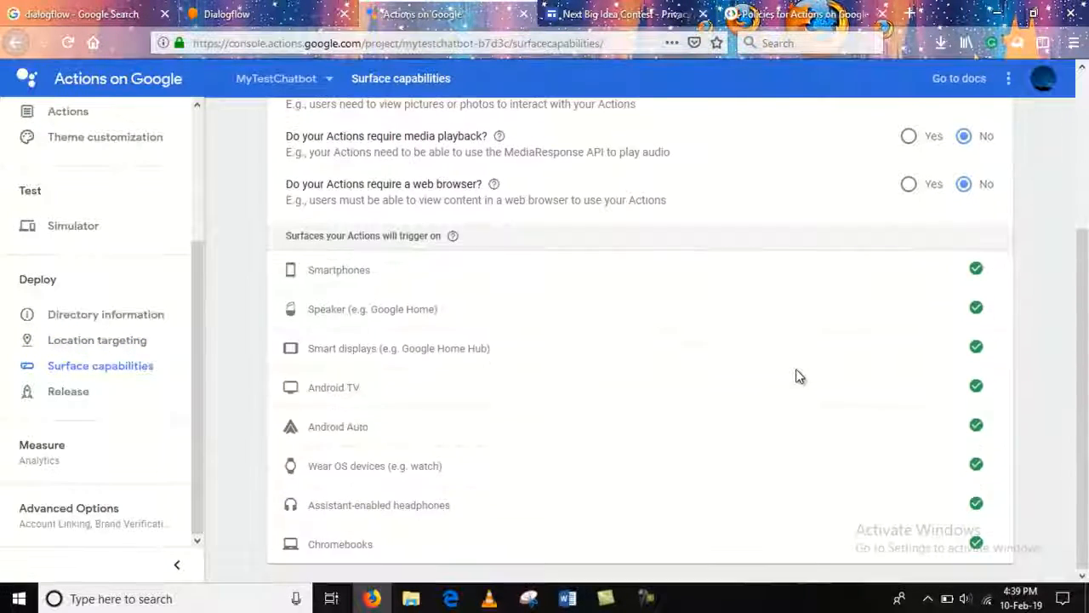
scroll(795, 372, "up", 3)
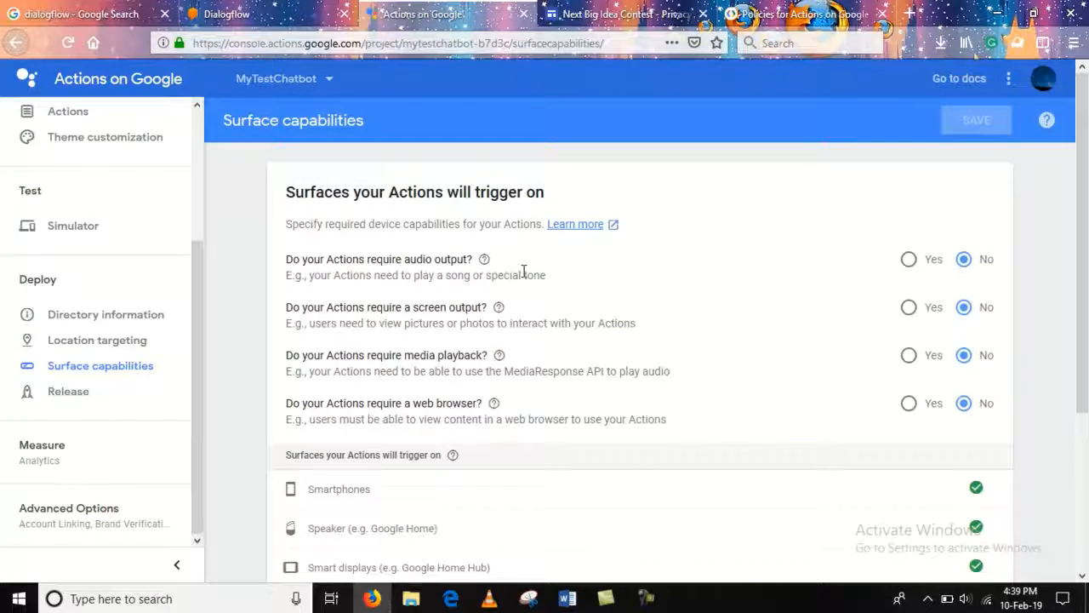
scroll(668, 247, "down", 2)
scroll(669, 247, "down", 1)
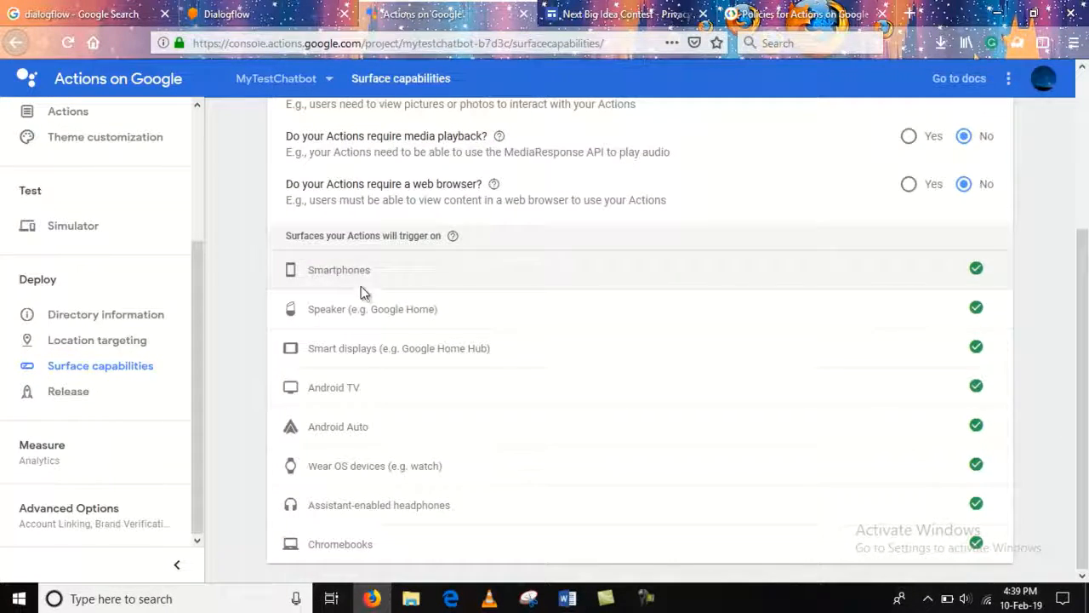
left_click(62, 400)
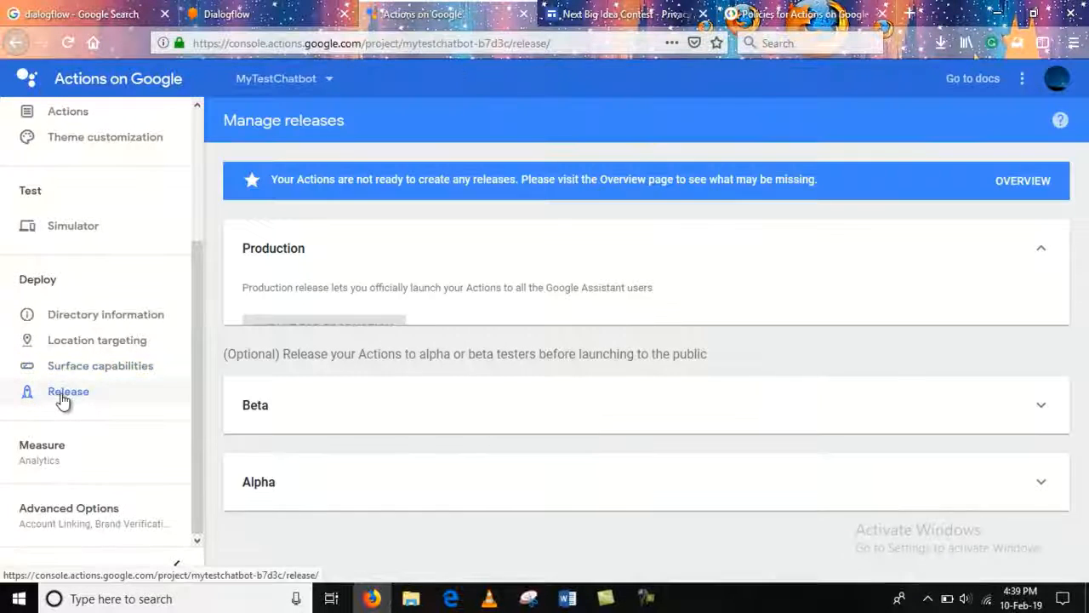